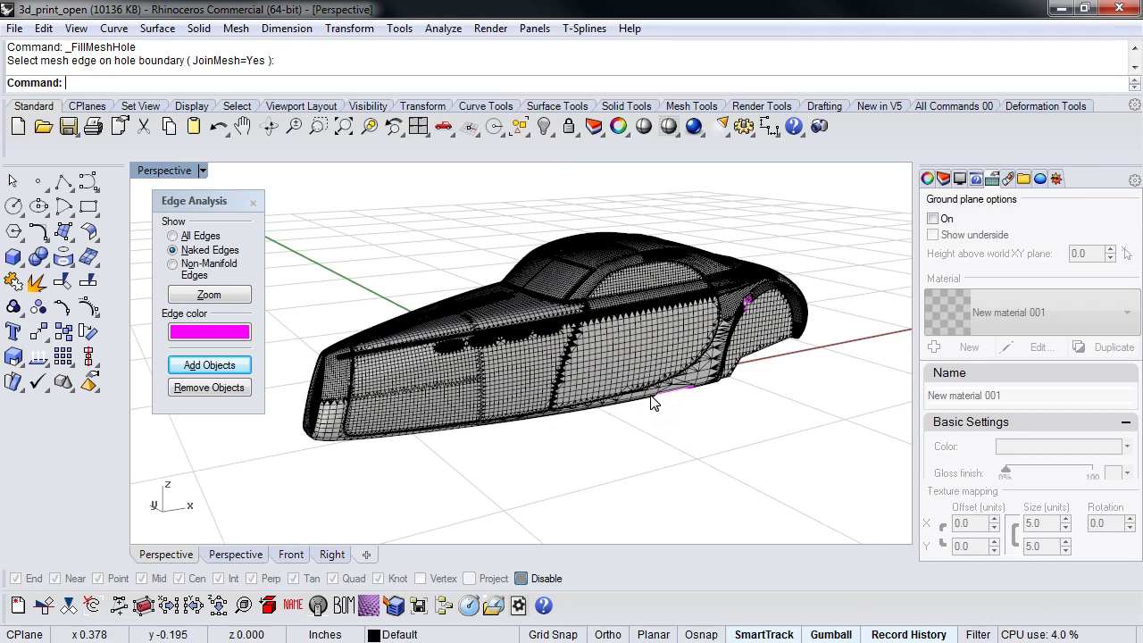
- Examine the naked edges around the rear wheel arch on the car body mesh
right_drag(742, 431, 588, 416)
scroll(677, 288, up, 6)
scroll(625, 349, up, 5)
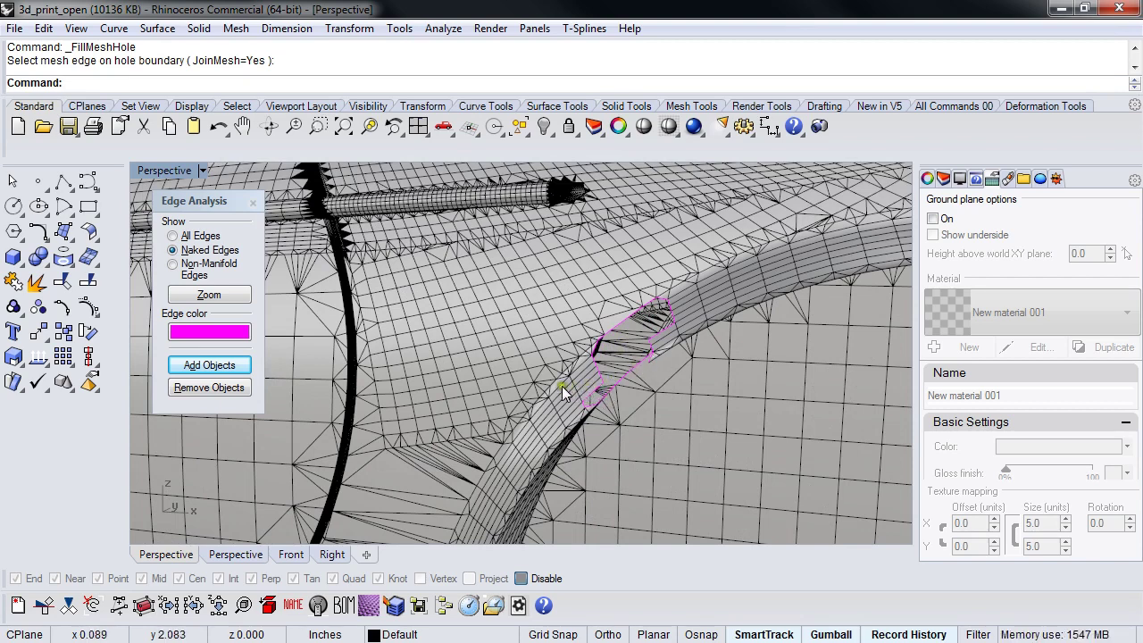
scroll(562, 386, down, 10)
scroll(593, 407, down, 5)
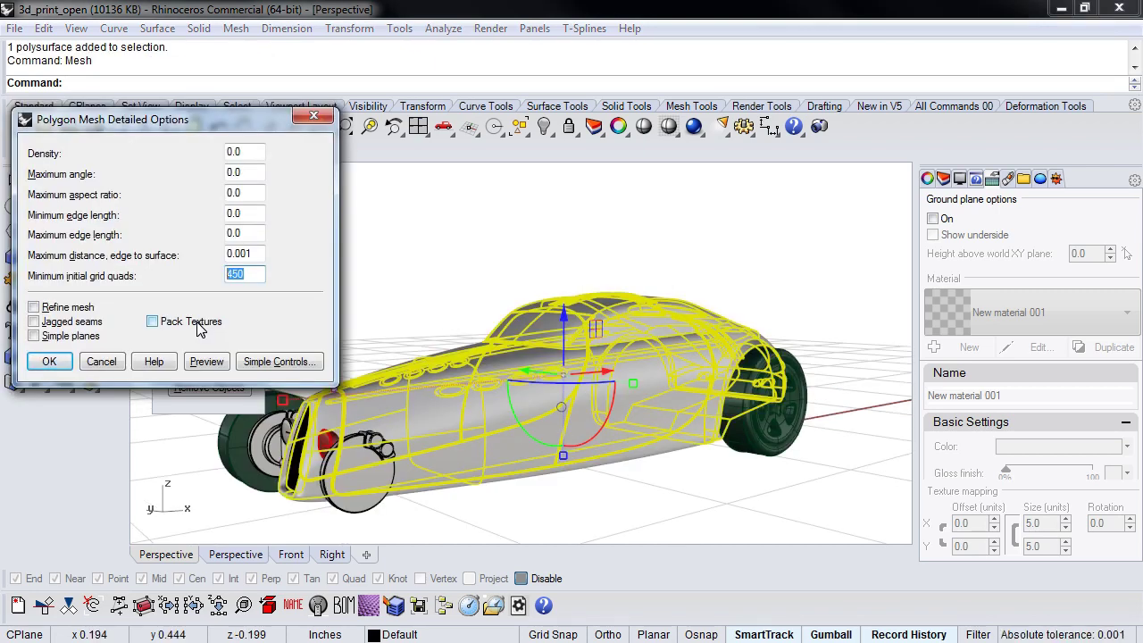
- Review the detailed polygon mesh settings for the car body, from density to minimum initial grid quads
double_click(234, 233)
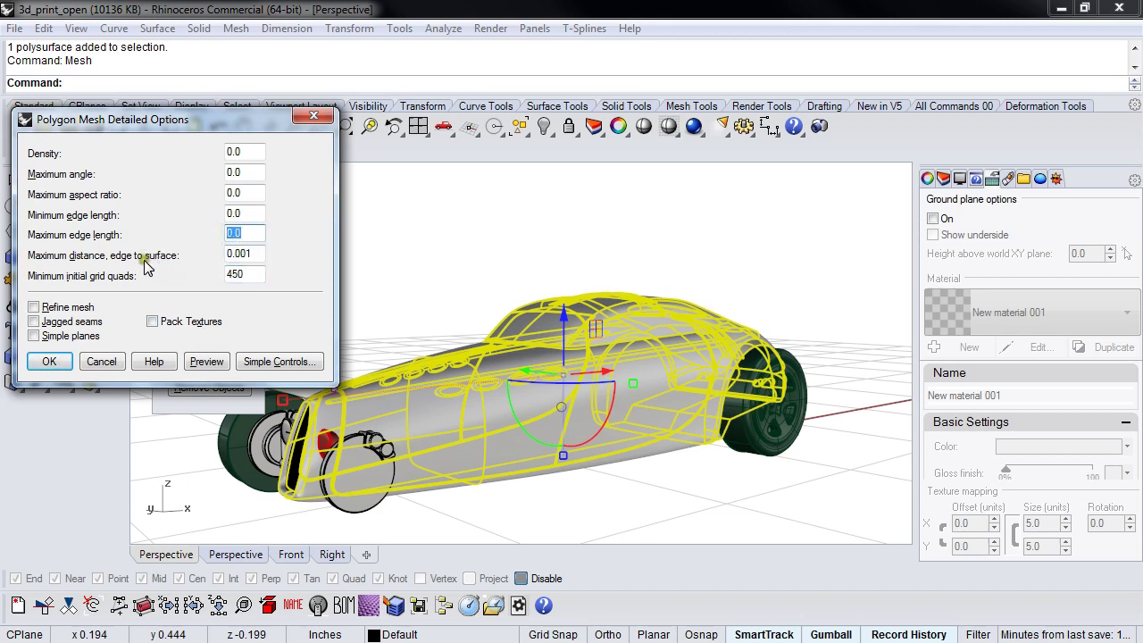
key(Tab)
key(Tab)
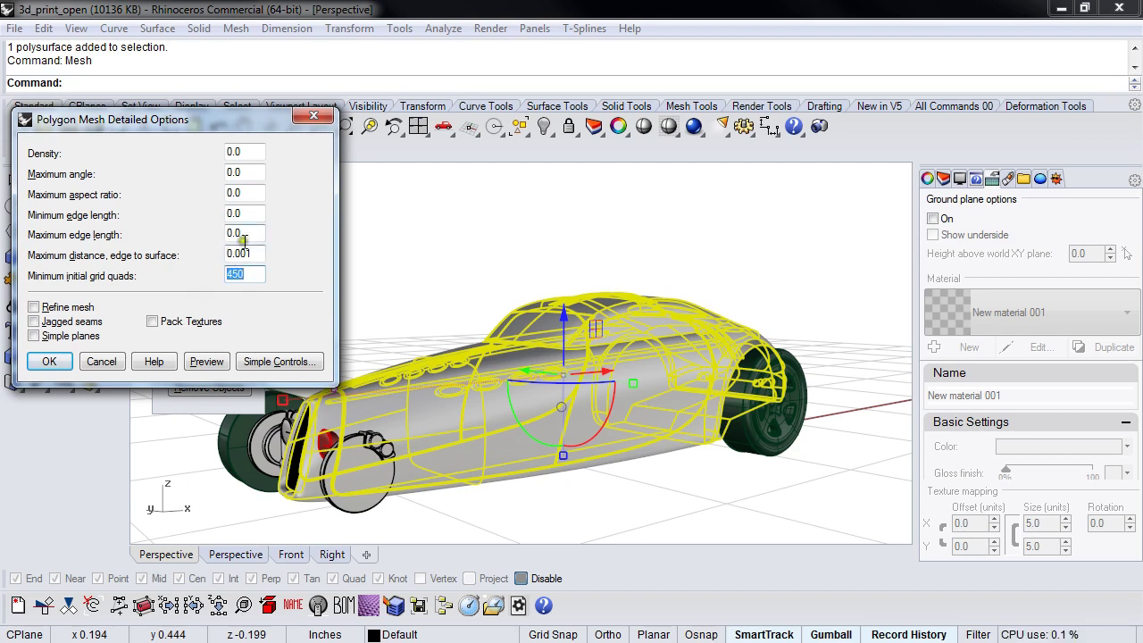
double_click(213, 151)
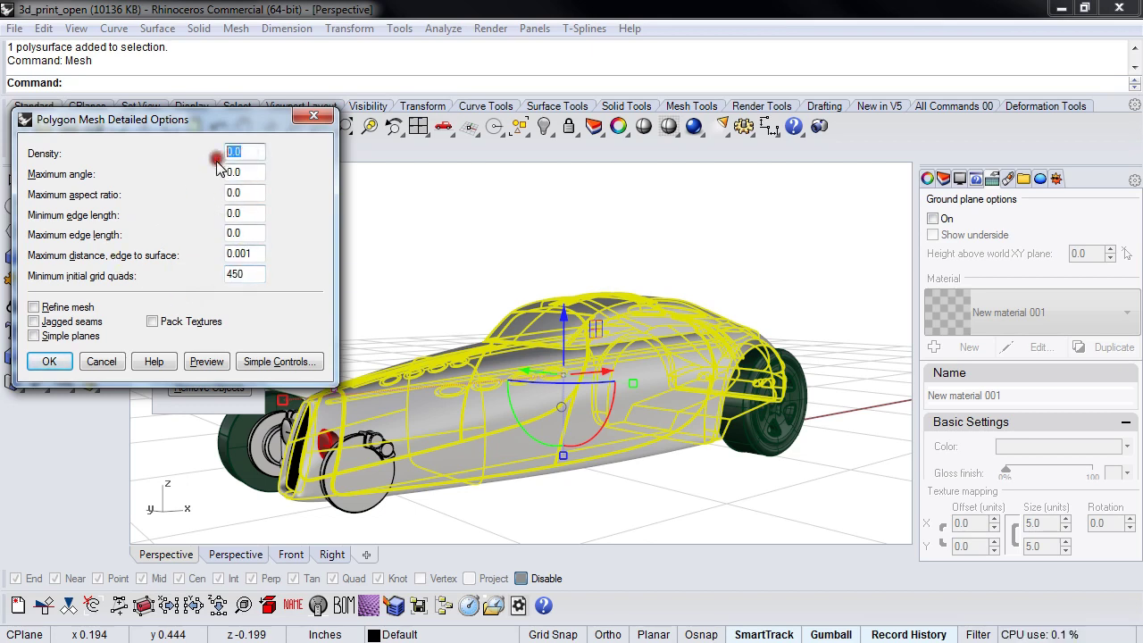
double_click(208, 236)
double_click(197, 264)
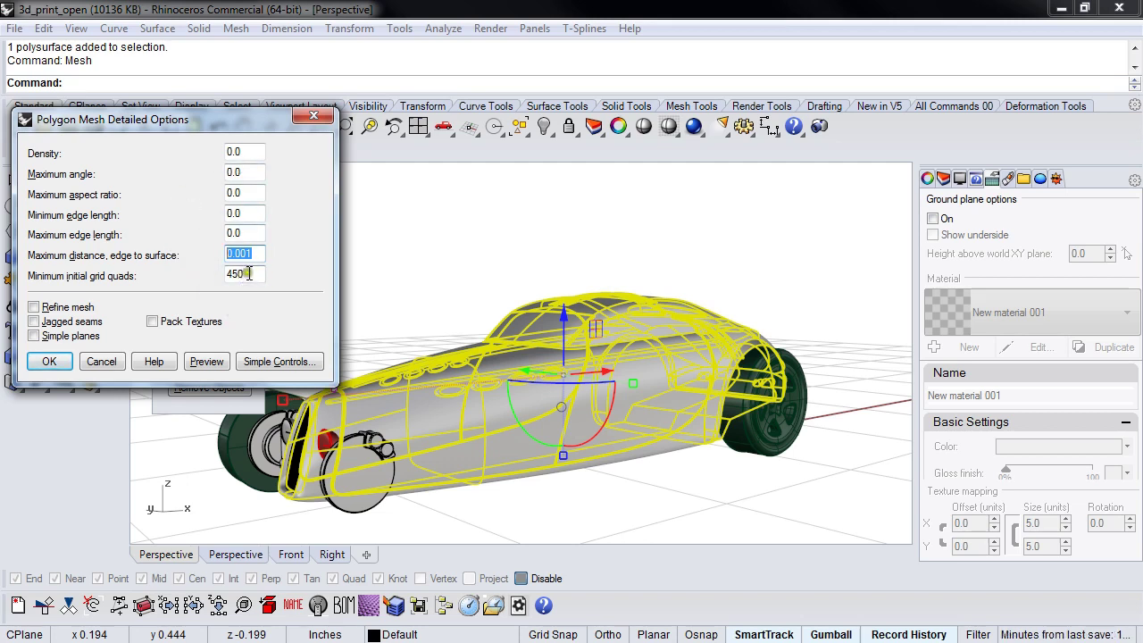
double_click(177, 280)
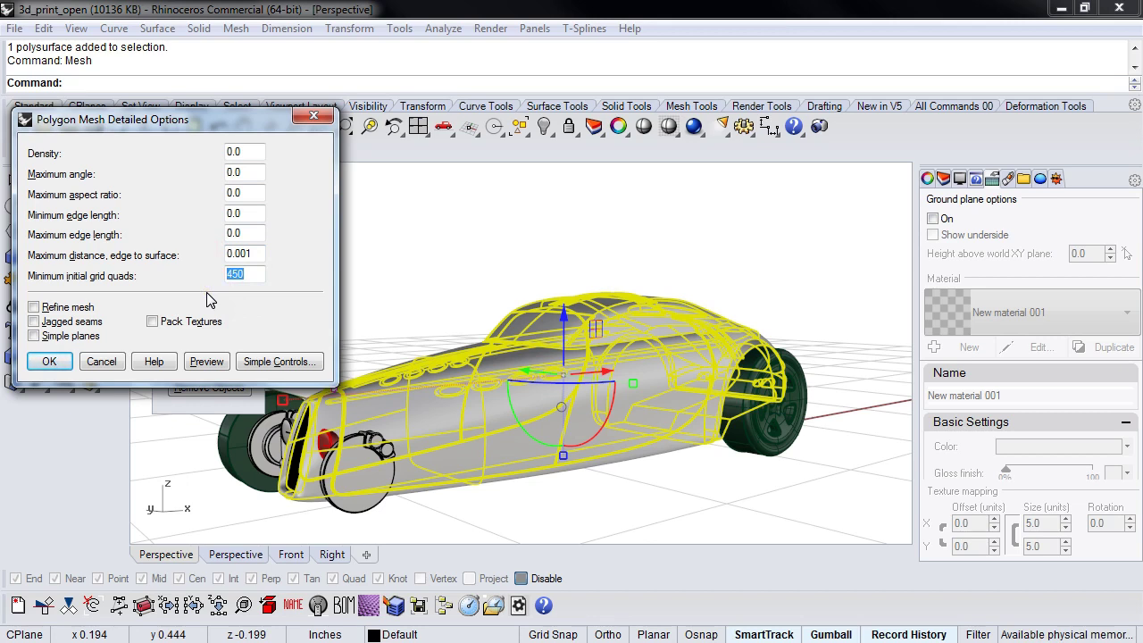
drag(251, 153, 255, 221)
click(254, 152)
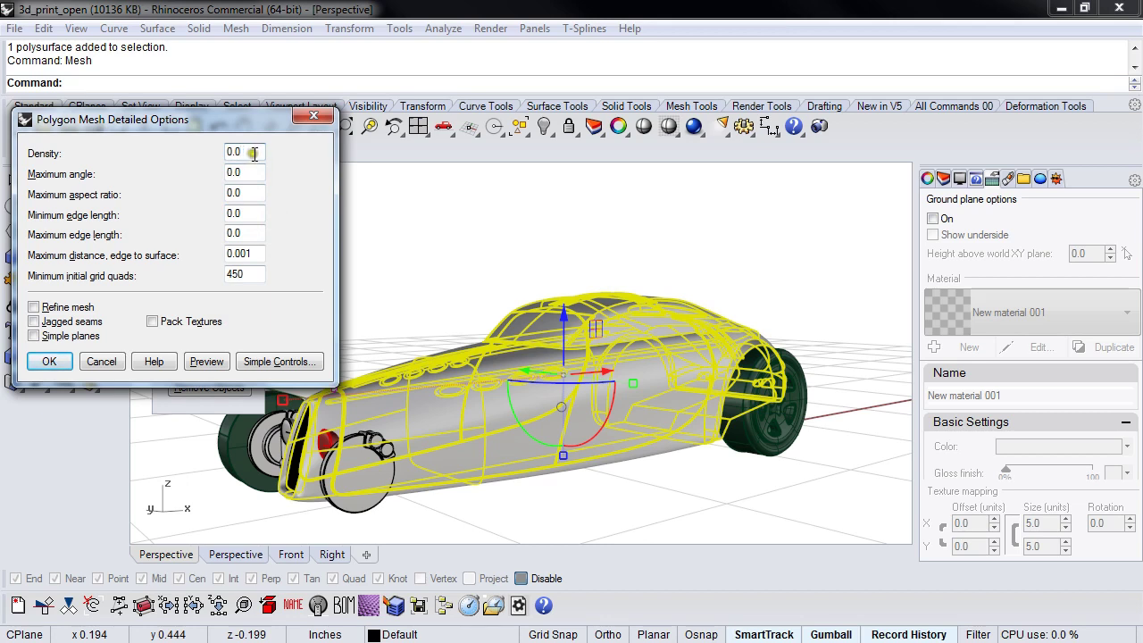
drag(253, 152, 213, 150)
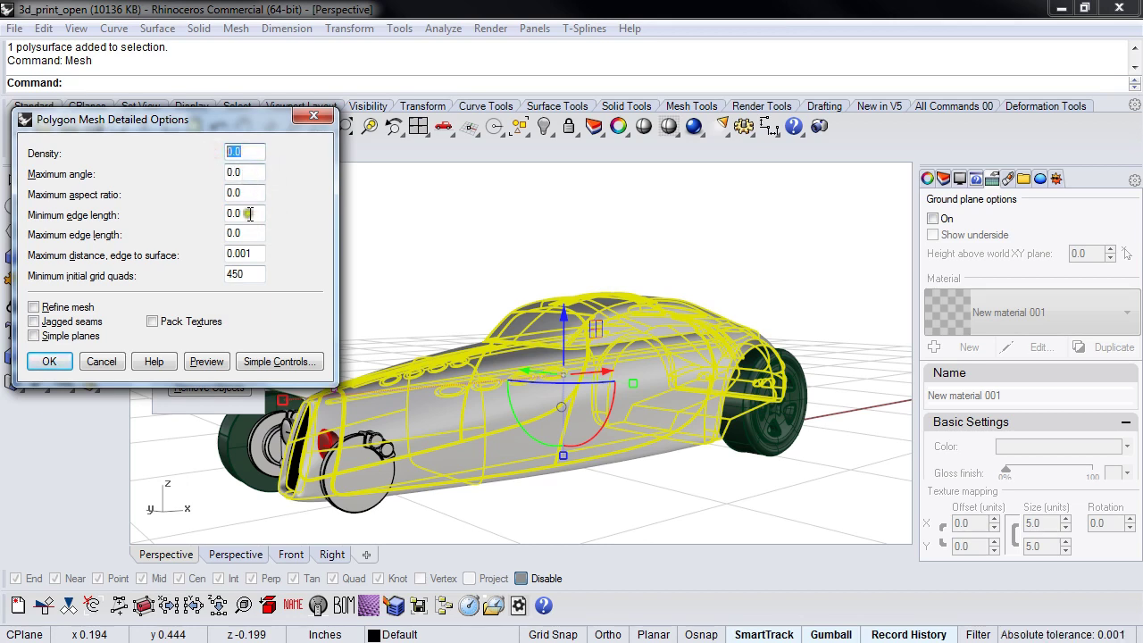
drag(254, 233, 202, 286)
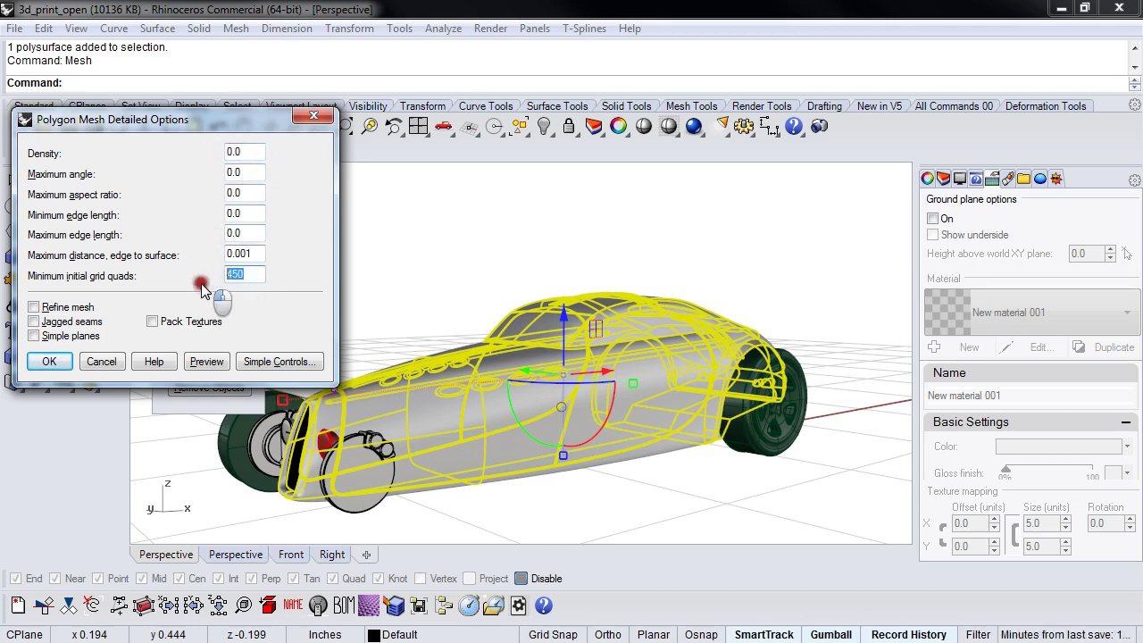
double_click(253, 254)
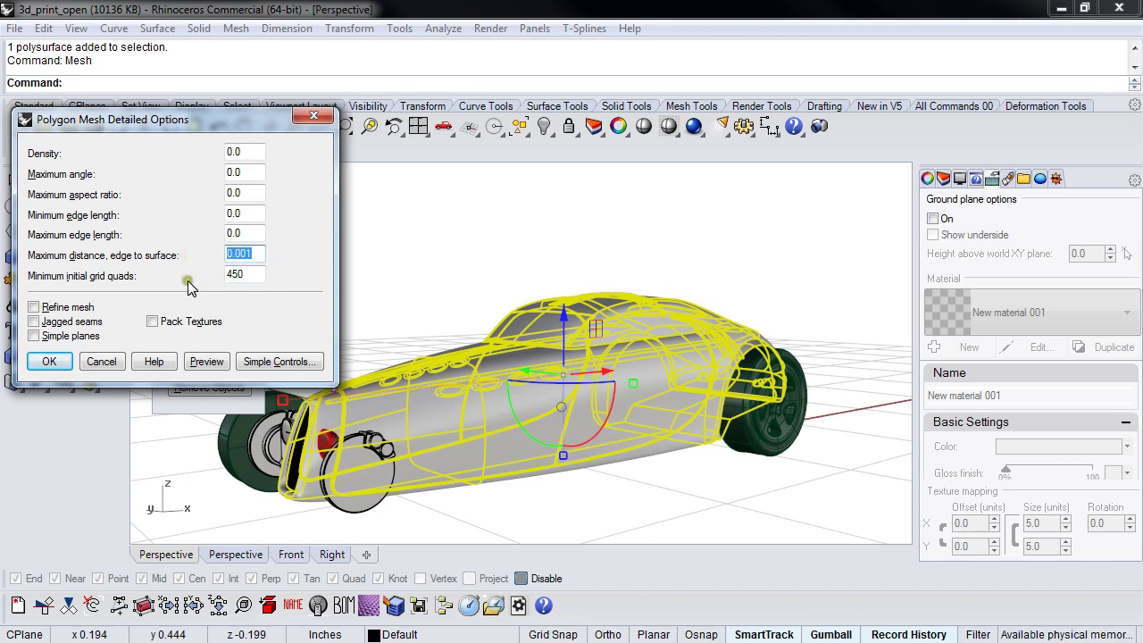
- Set the minimum initial grid quads to 0 and preview the car body mesh from several angles
double_click(250, 274)
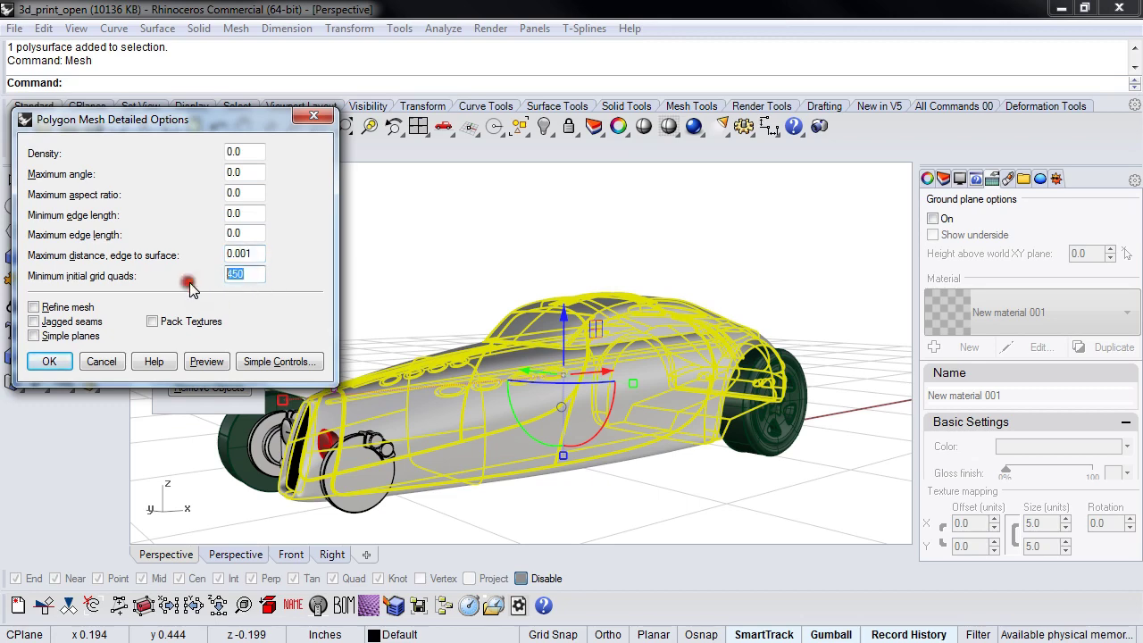
text(0)
click(207, 361)
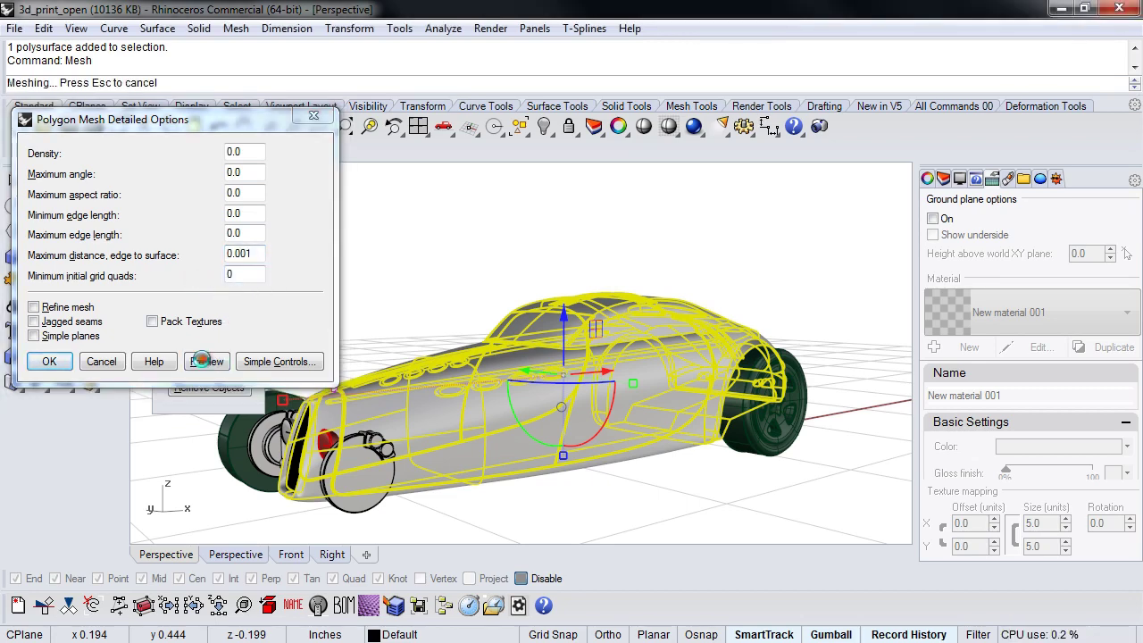
right_drag(493, 424, 515, 450)
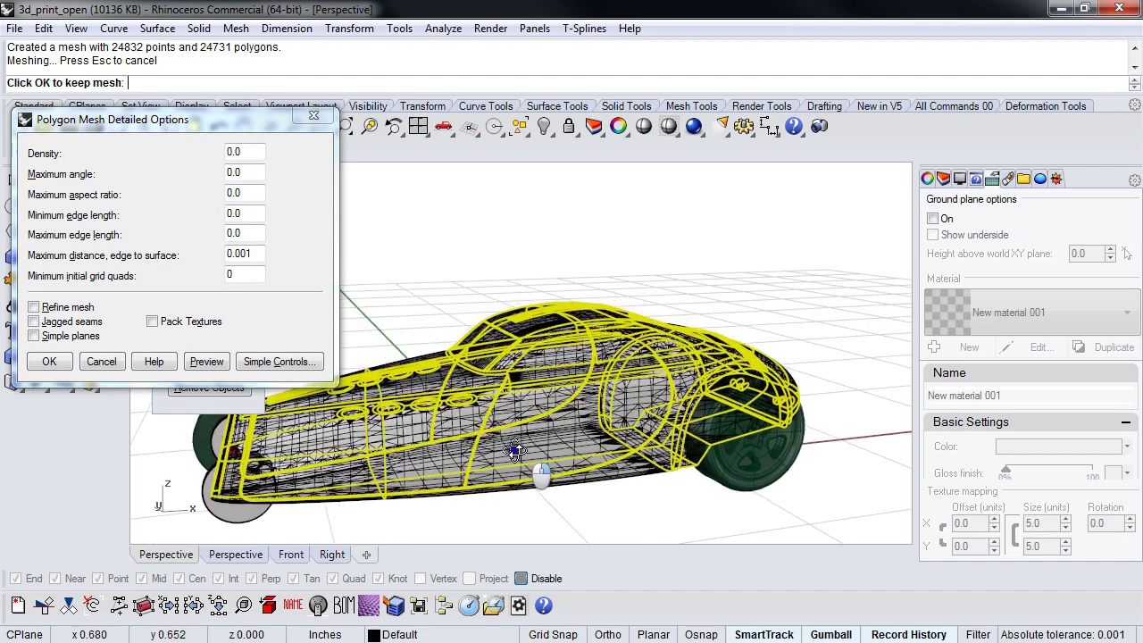
right_drag(411, 302, 462, 298)
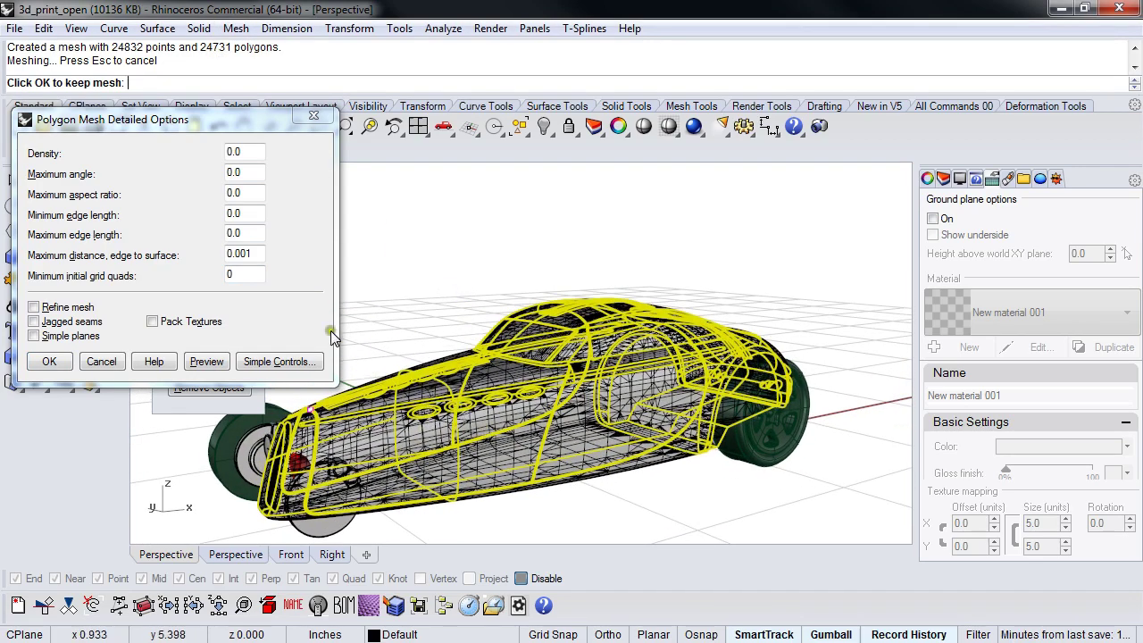
- Set the maximum edge length to 0.04 and preview the car body mesh
double_click(250, 233)
text(.)
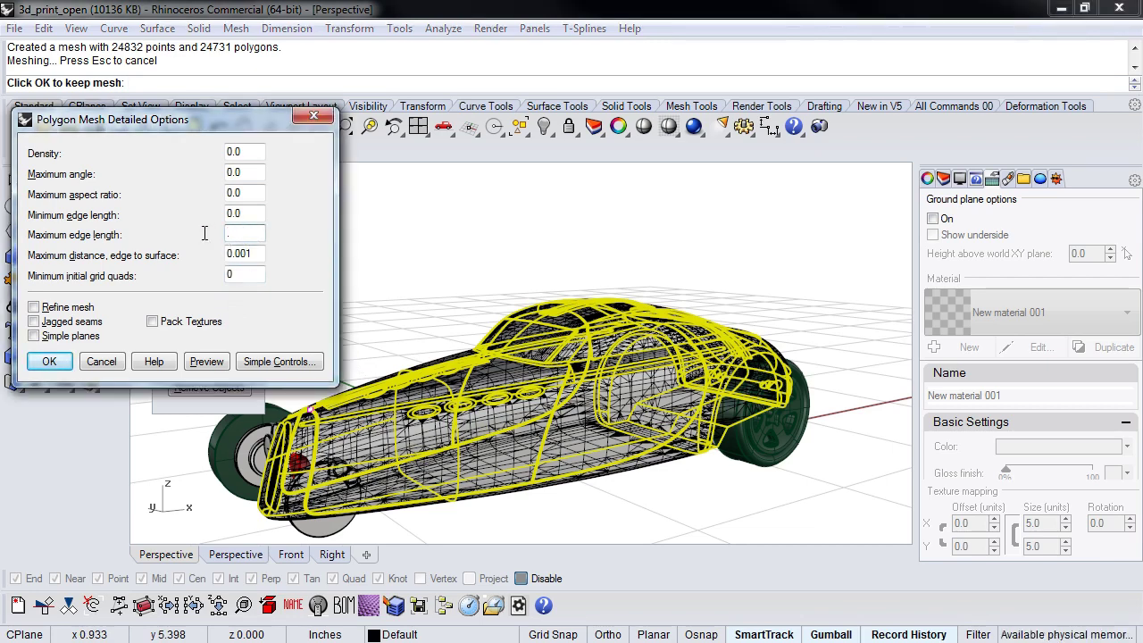
text(04)
click(206, 361)
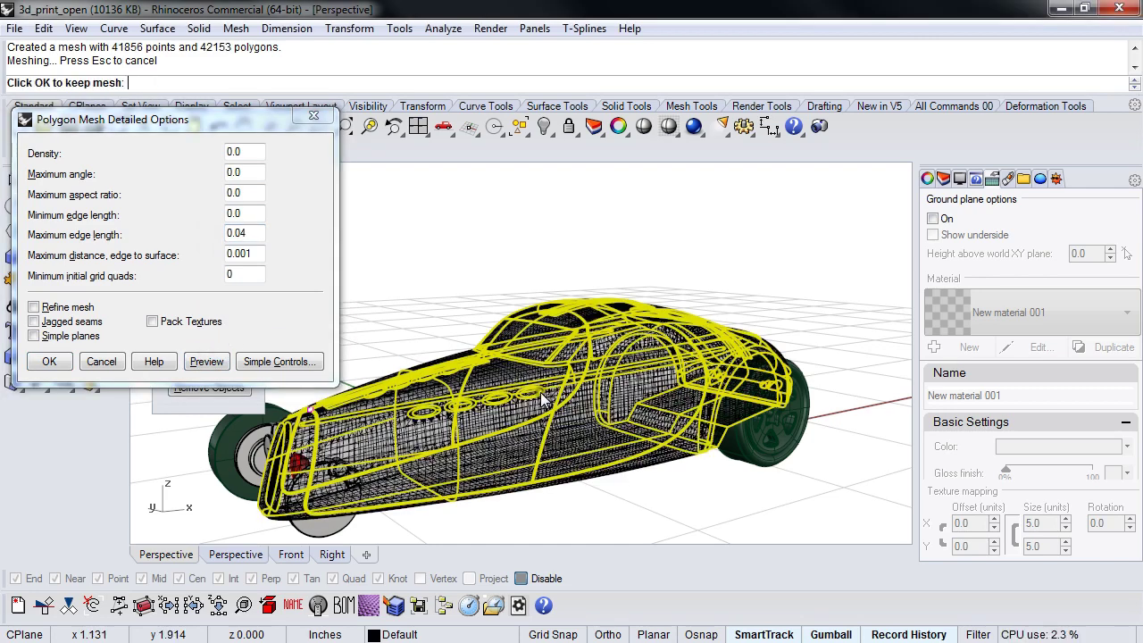
- Clear the maximum edge length, set the minimum initial grid quads to 200, and preview the mesh to check its polygon count
drag(250, 233, 181, 232)
key(BackSpace)
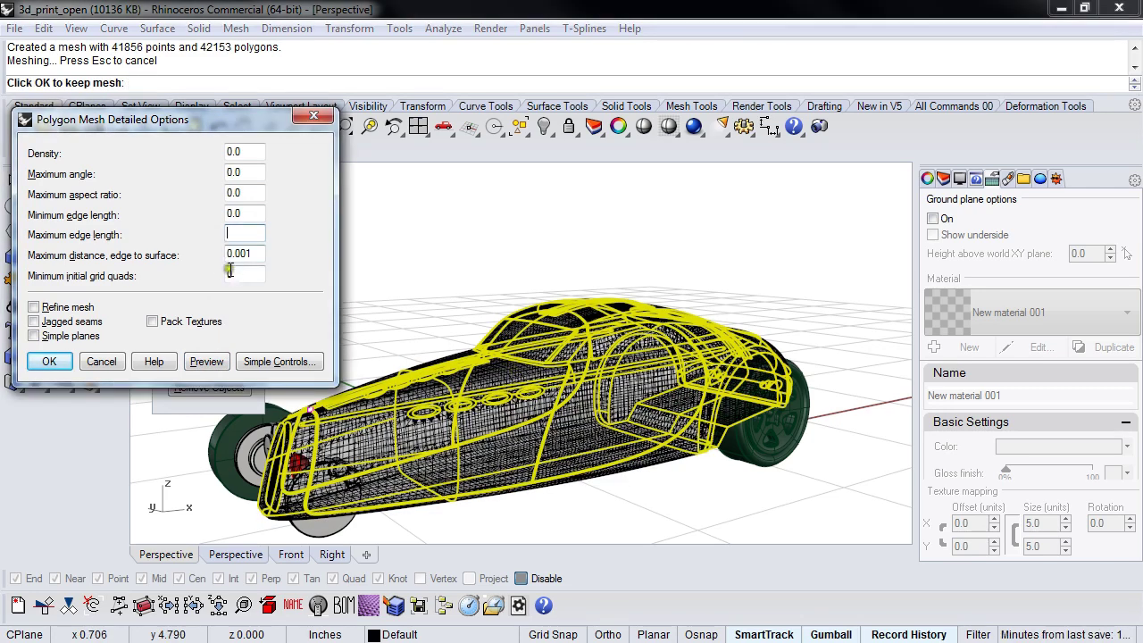
double_click(236, 275)
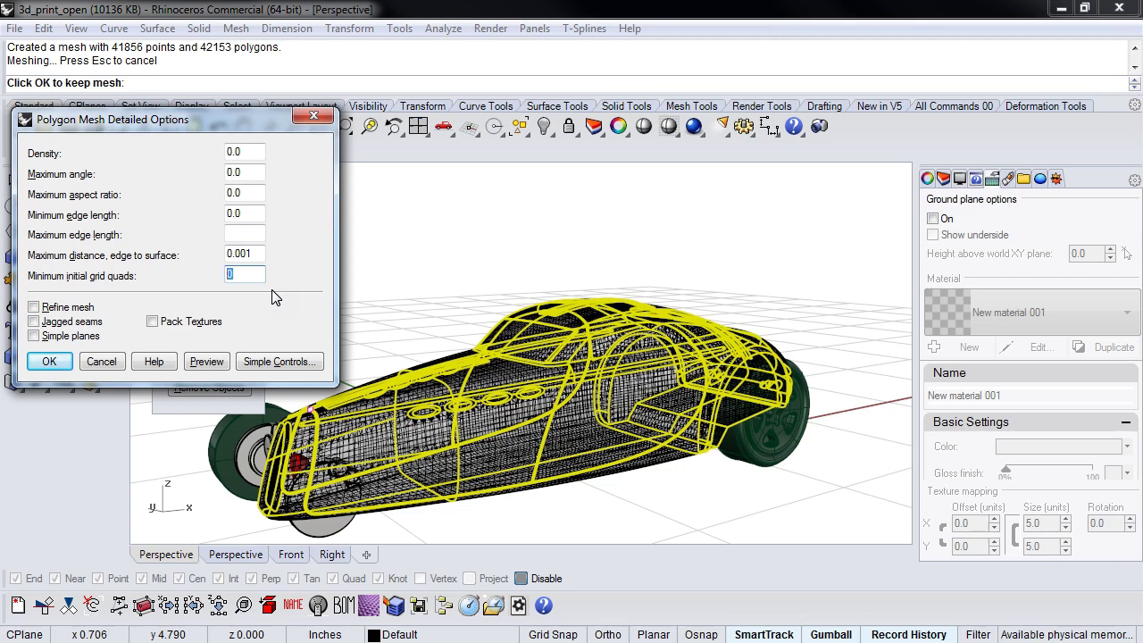
text(200)
click(207, 360)
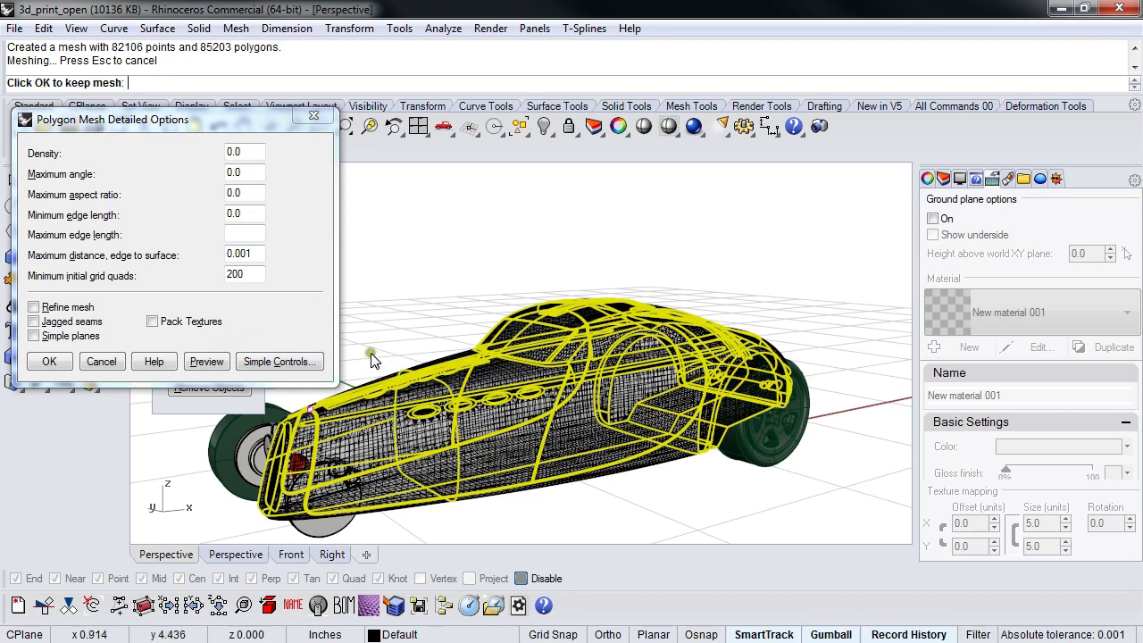
drag(206, 48, 236, 54)
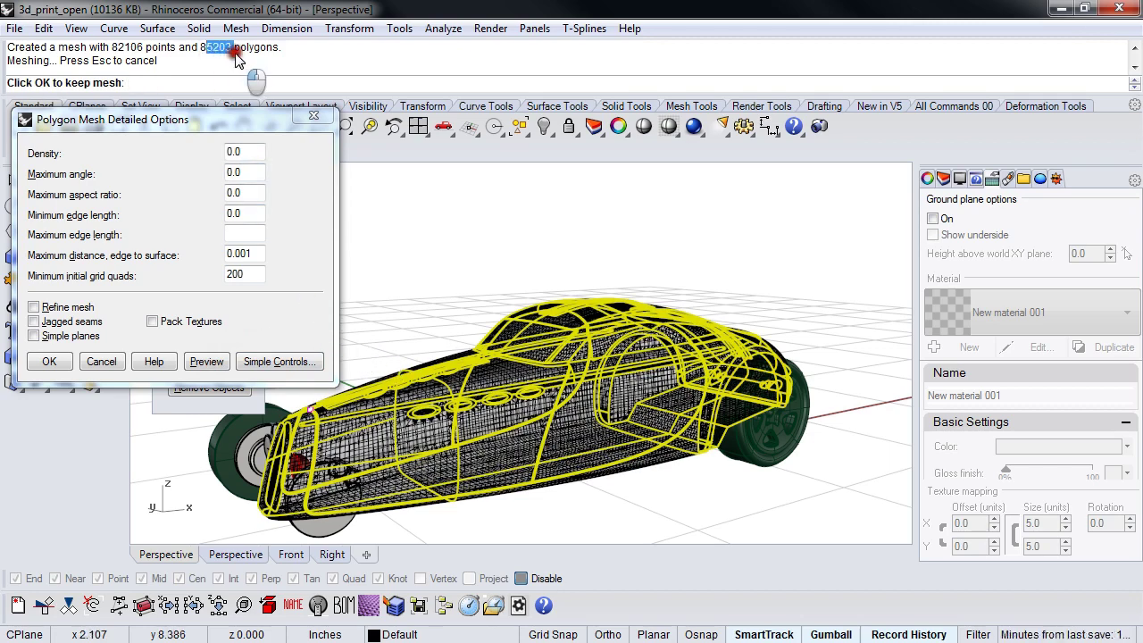
- Raise the minimum initial grid quads to 300 and preview the car body mesh
click(173, 275)
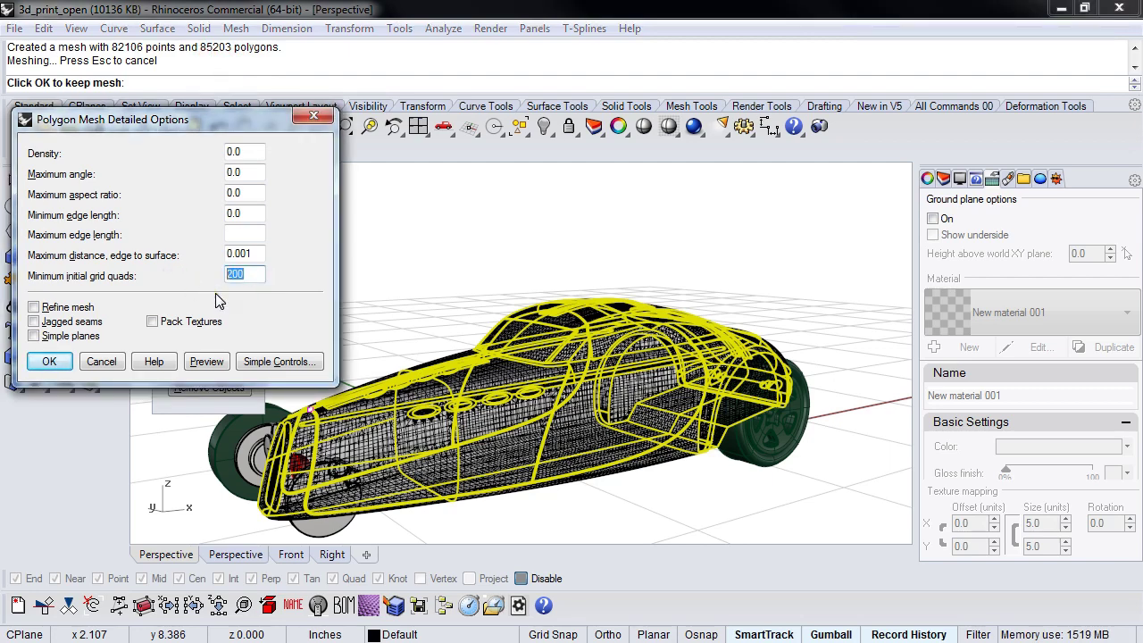
text(3)
click(202, 359)
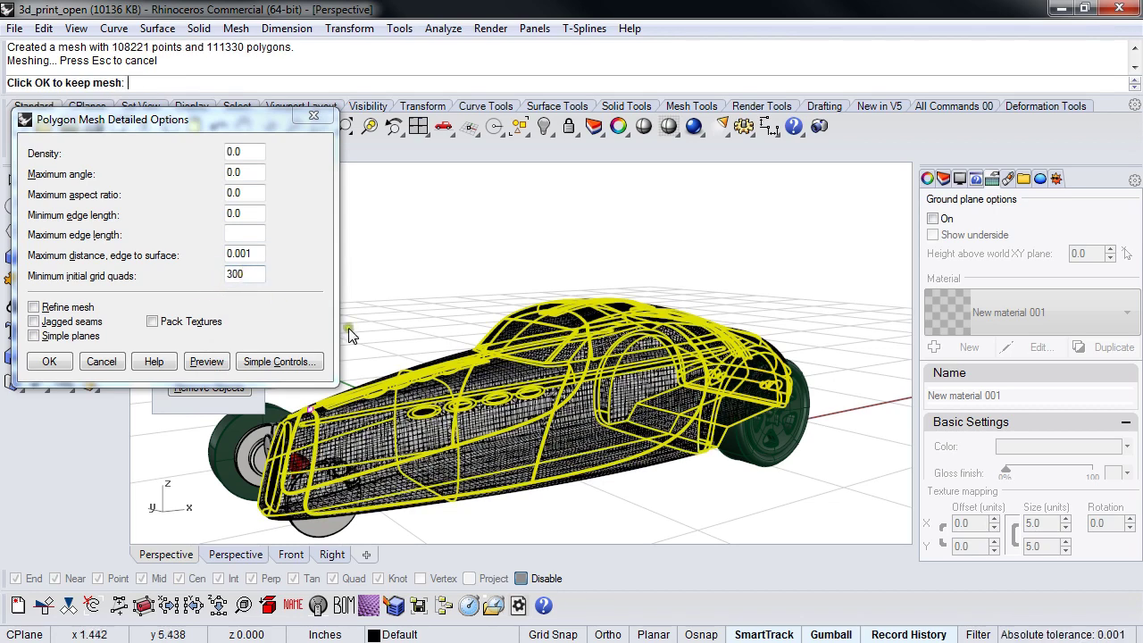
- Preview the car body mesh with 400 minimum initial grid quads, and cancel the meshing
double_click(241, 274)
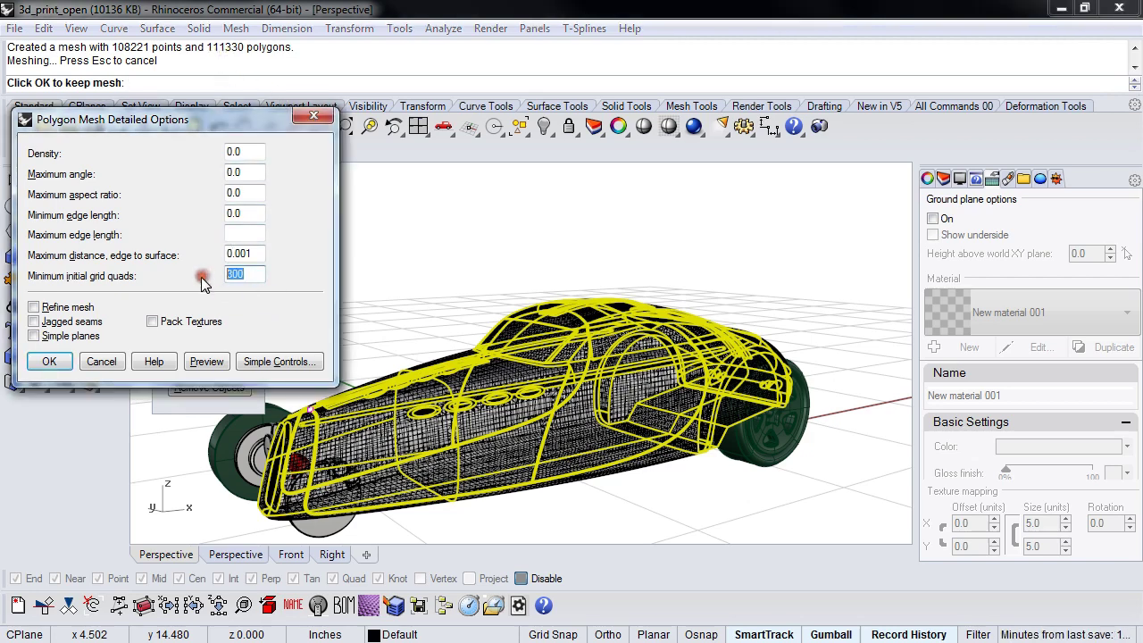
text(400)
click(205, 363)
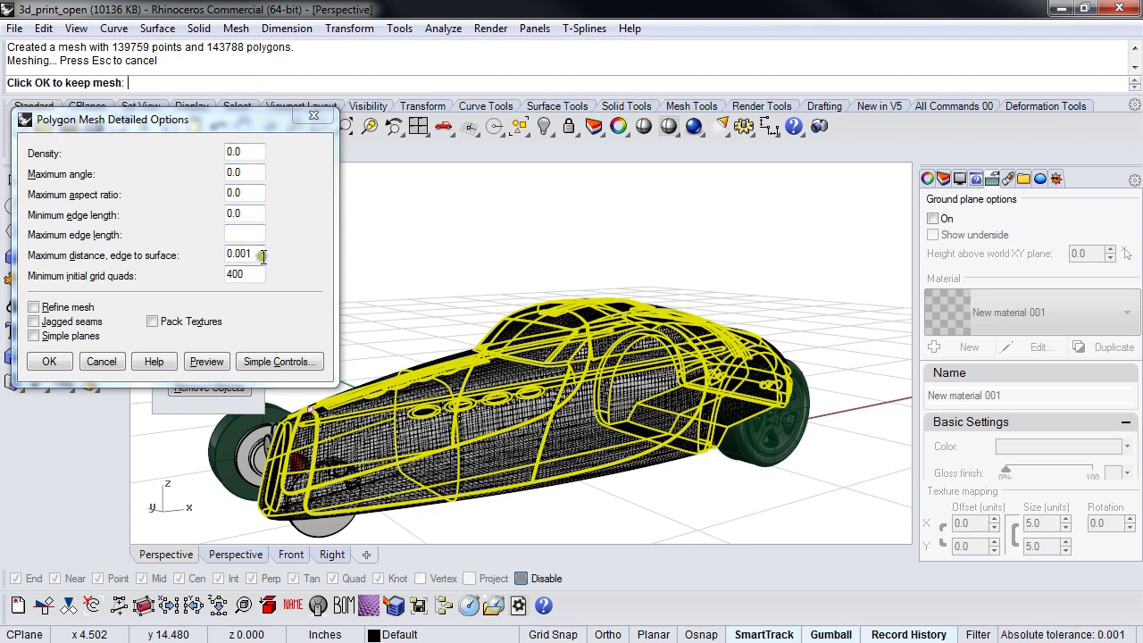
click(159, 277)
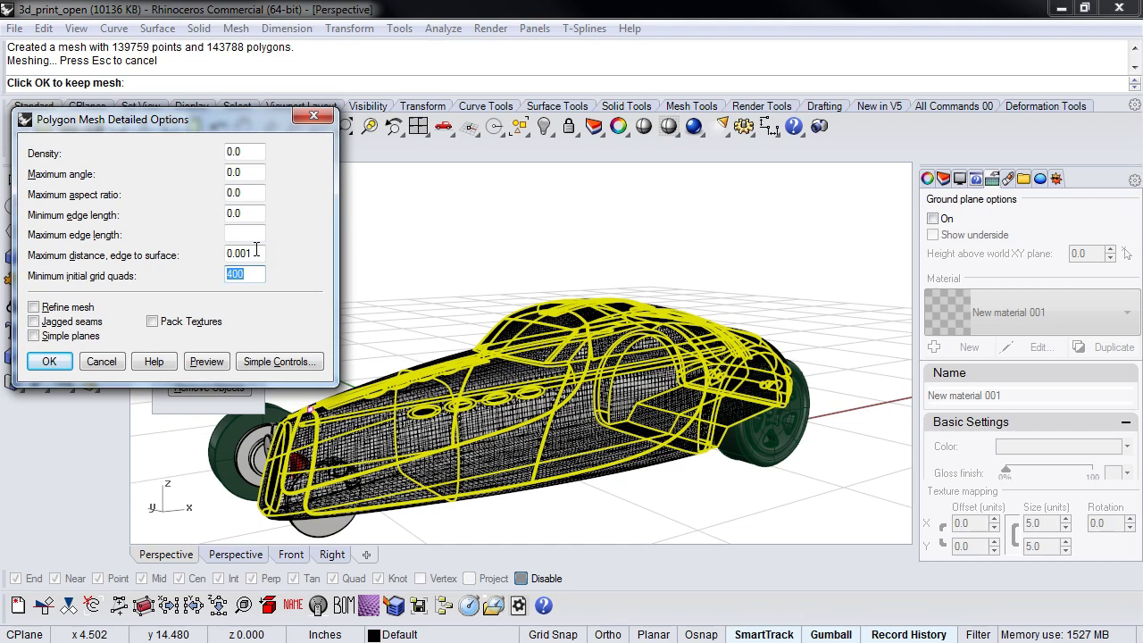
click(461, 245)
scroll(505, 327, down, 5)
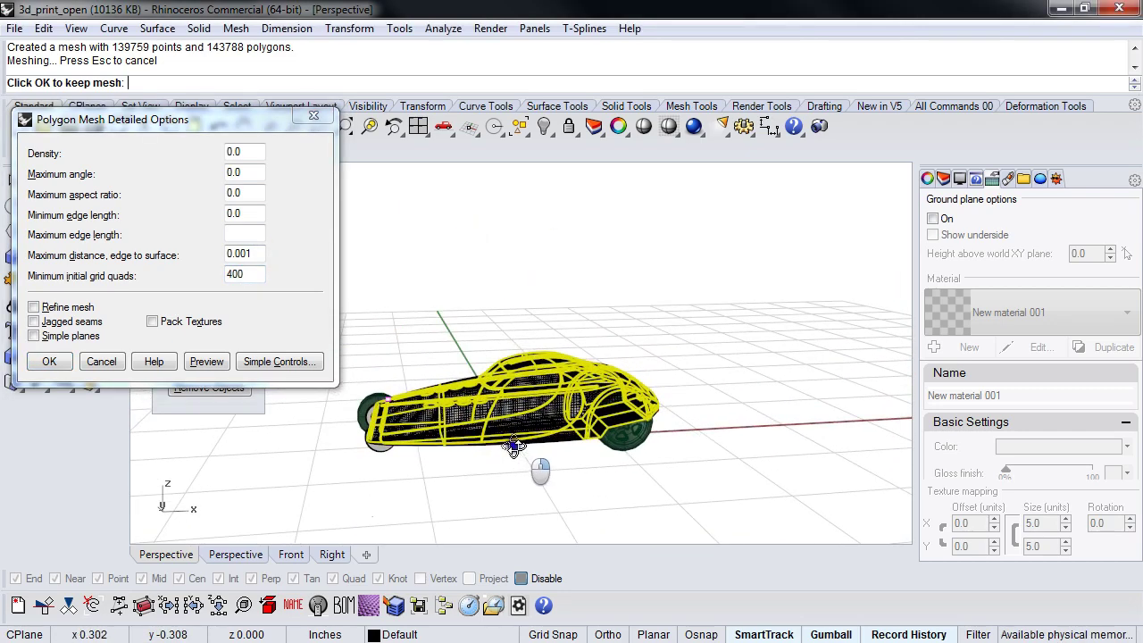
click(114, 366)
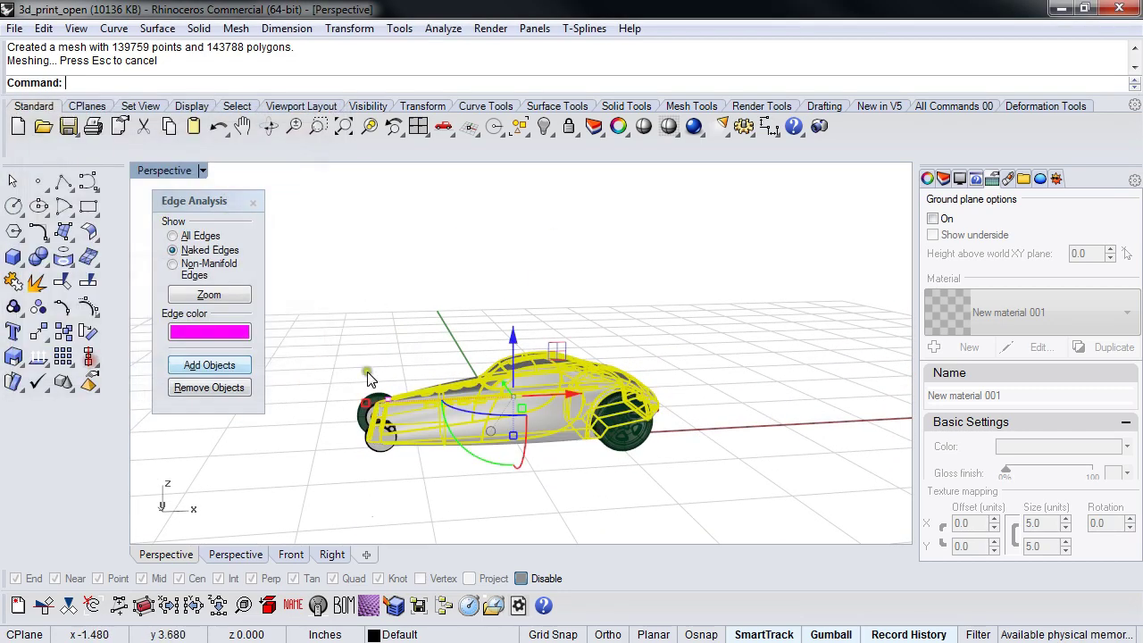
- Select the entire car and create a bounding box around it in world coordinates with mesh output
click(369, 345)
drag(340, 304, 725, 458)
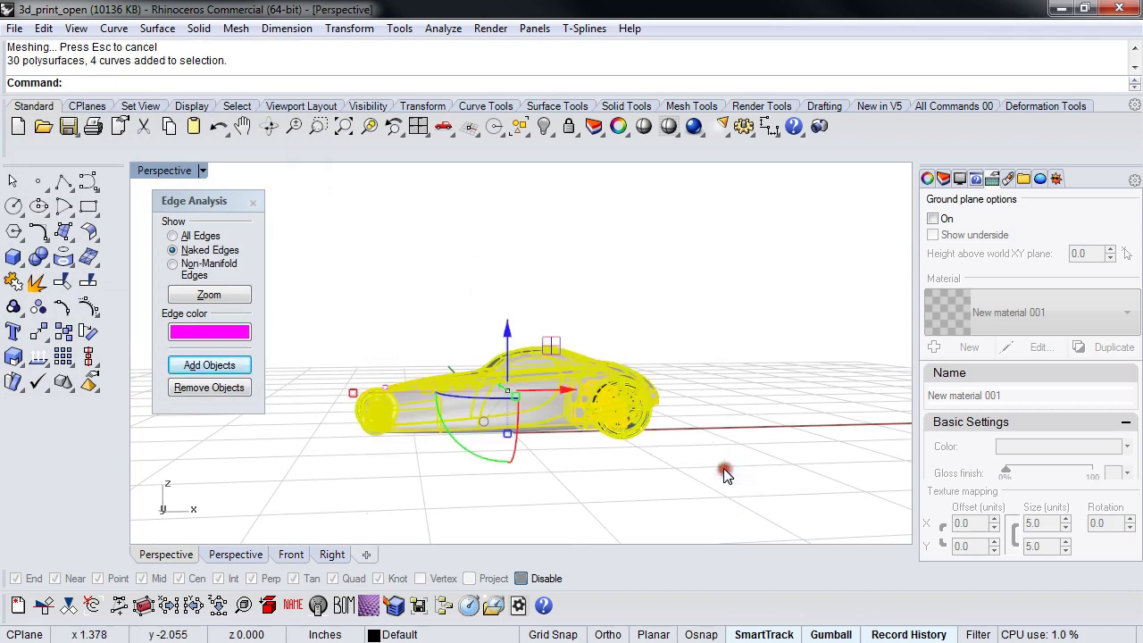
text(oundibngbox)
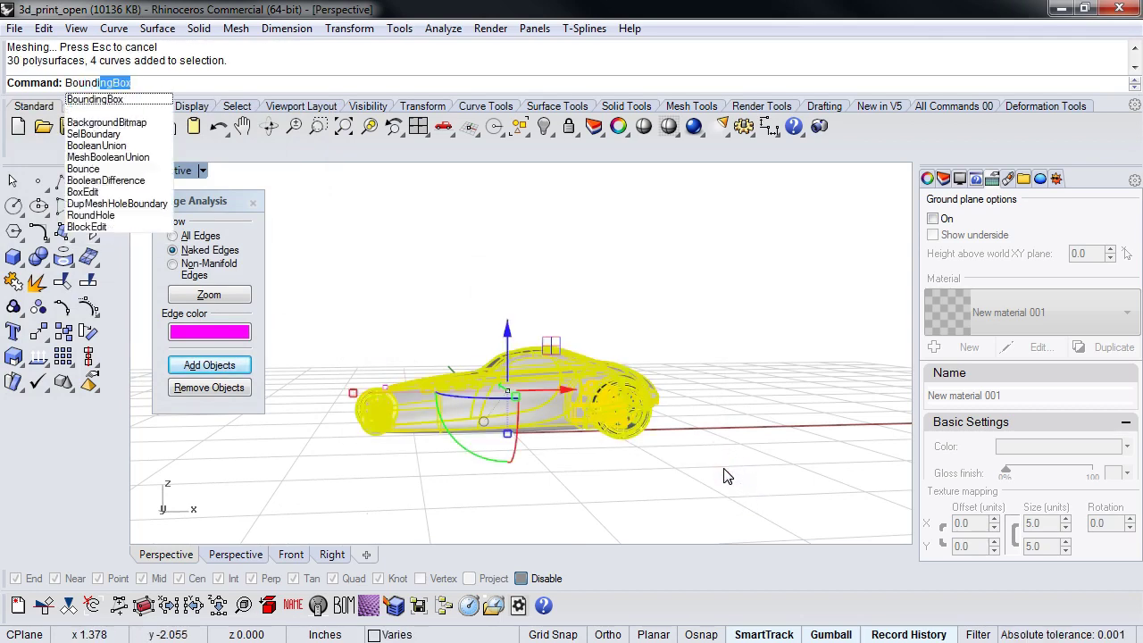
key(BackSpace)
key(BackSpace)
key(BackSpace)
key(BackSpace)
key(BackSpace)
key(BackSpace)
key(BackSpace)
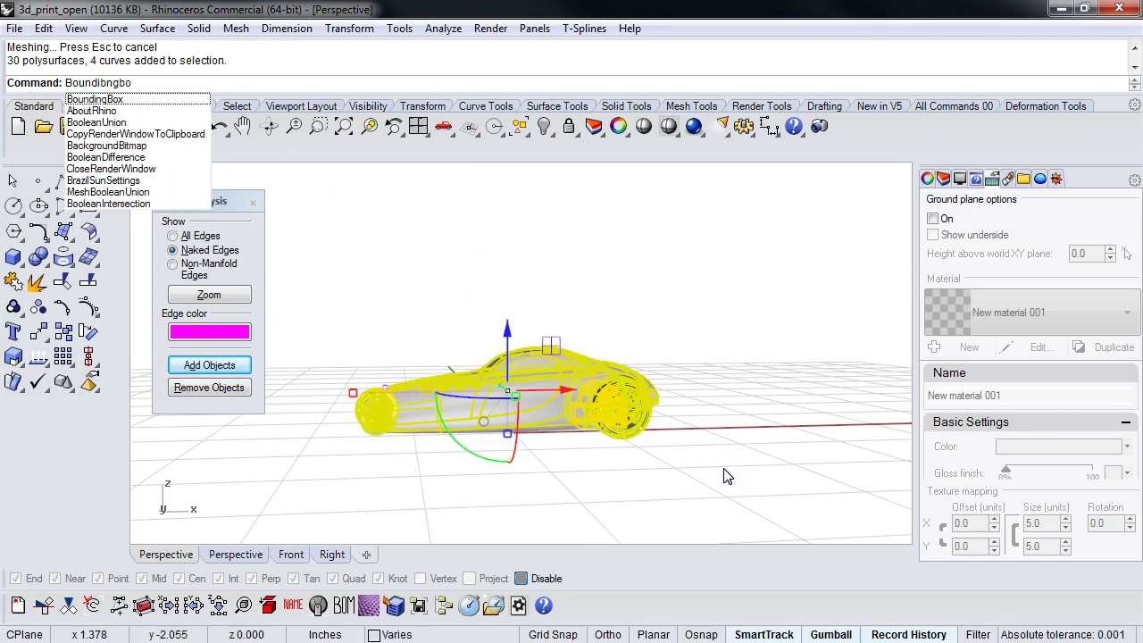
text(ingBox)
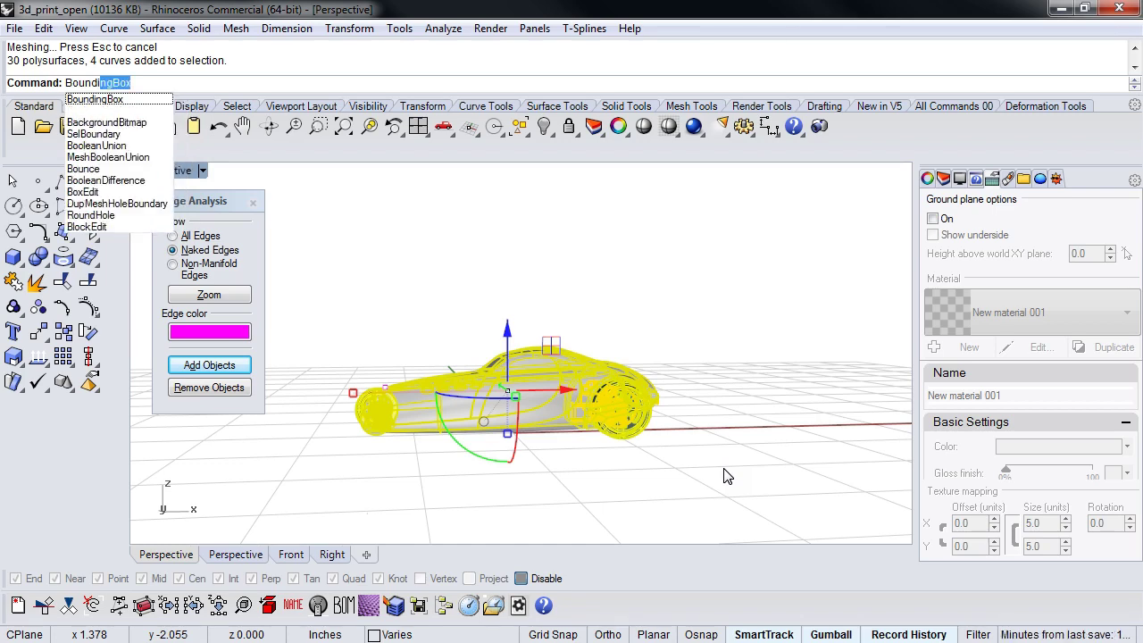
key(Return)
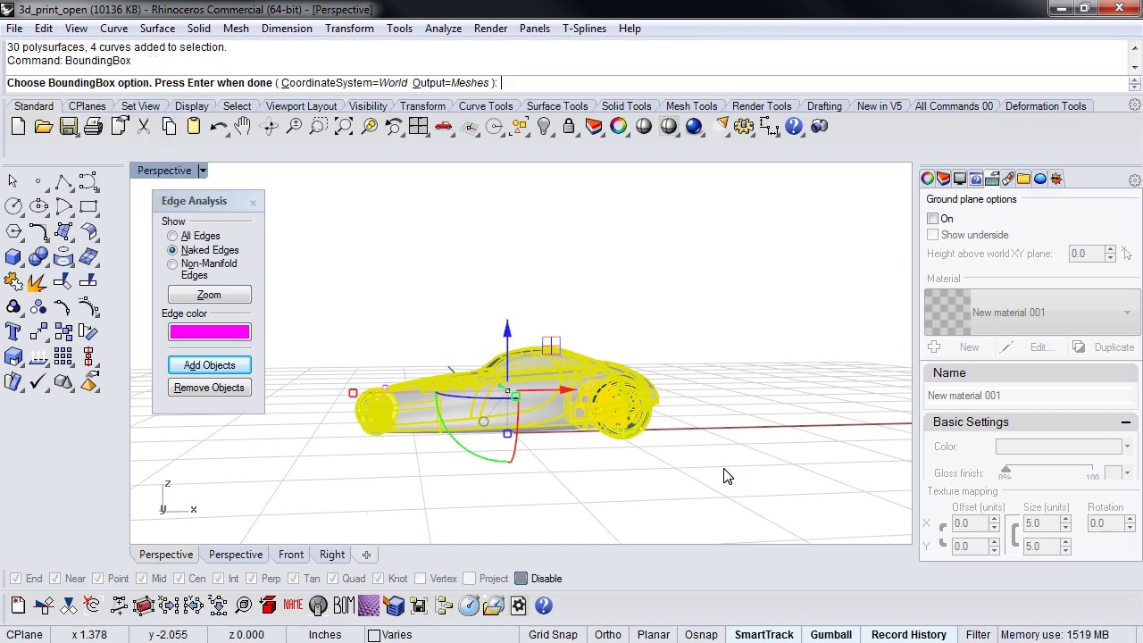
key(Return)
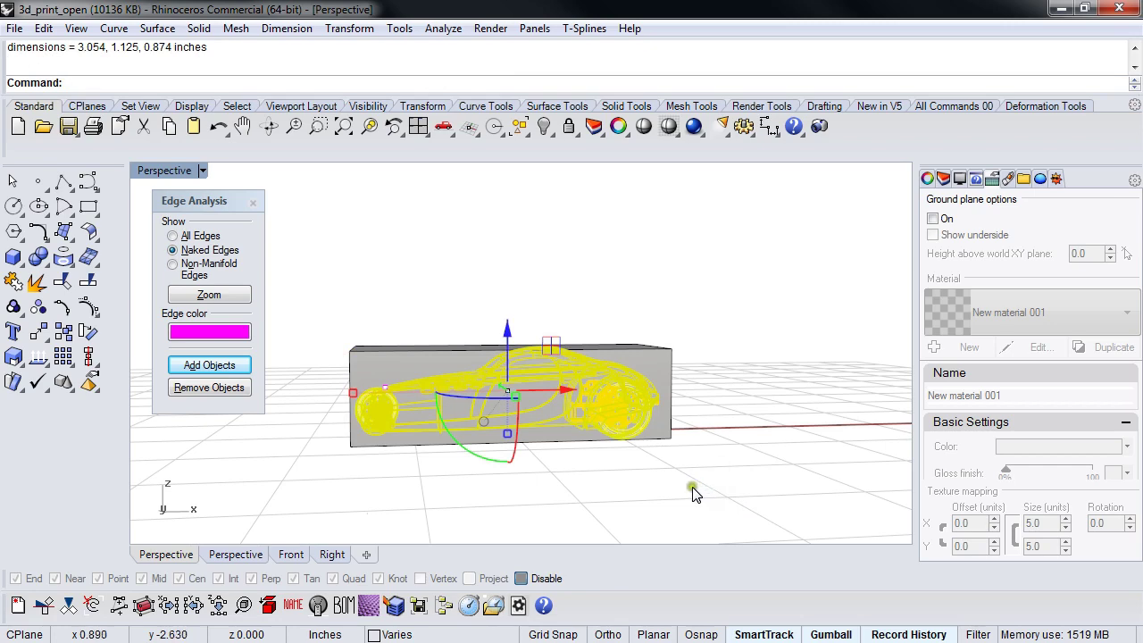
click(662, 486)
right_drag(587, 487, 449, 423)
right_drag(574, 439, 479, 439)
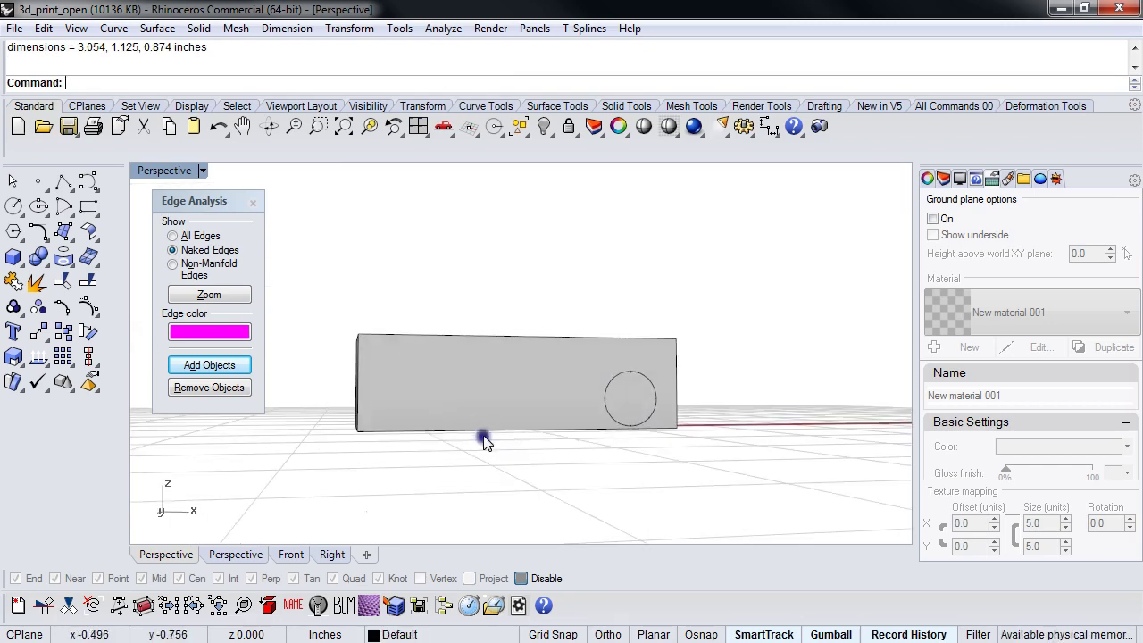
- Add a horizontal linear dimension along the top edge of the car's bounding box in the Front view
click(286, 28)
click(233, 51)
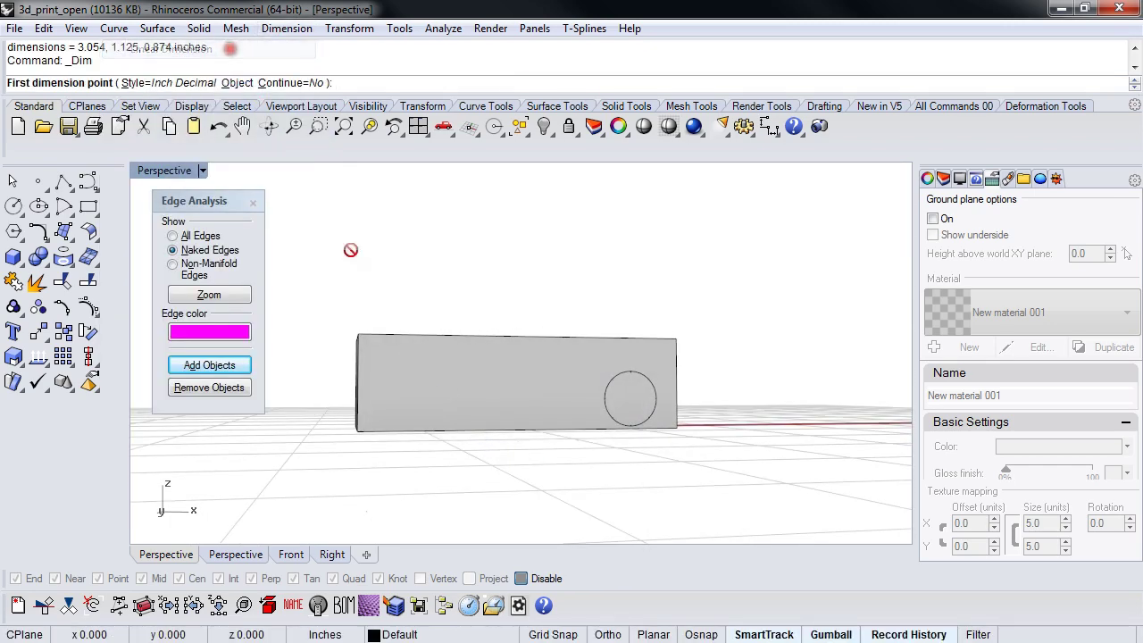
right_drag(361, 332, 388, 310)
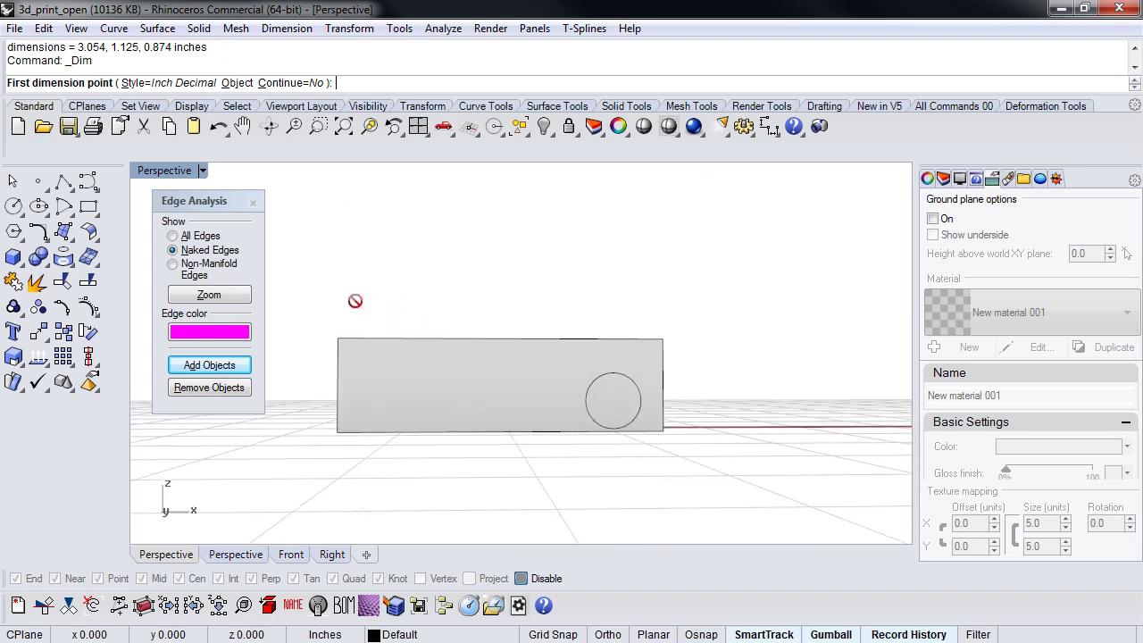
key(ctrl+F2)
key(alt)
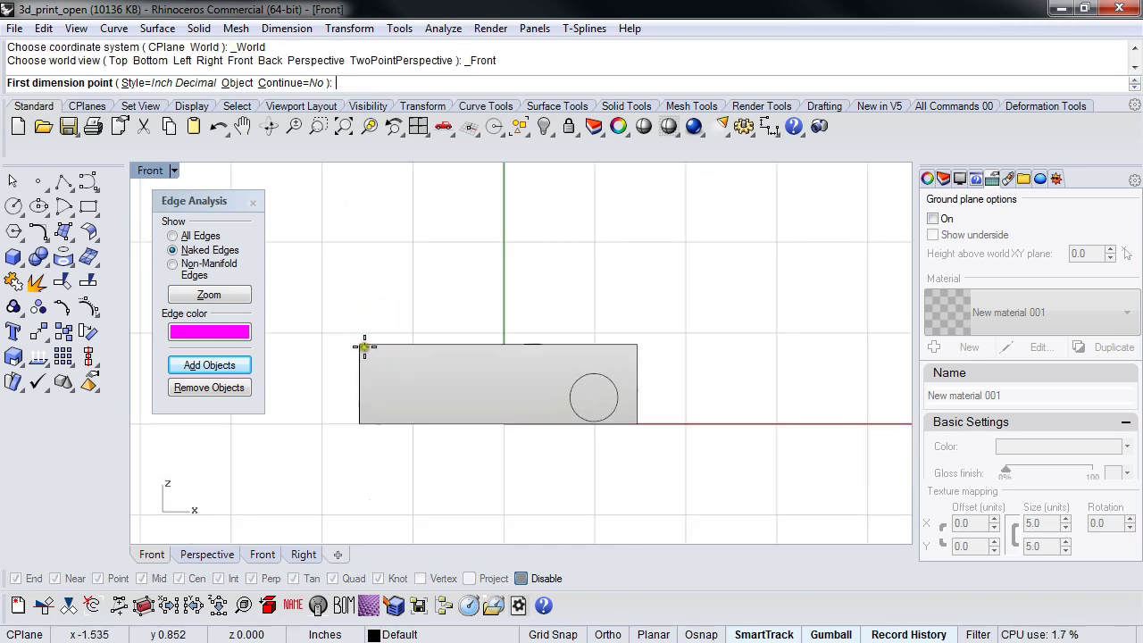
key(alt)
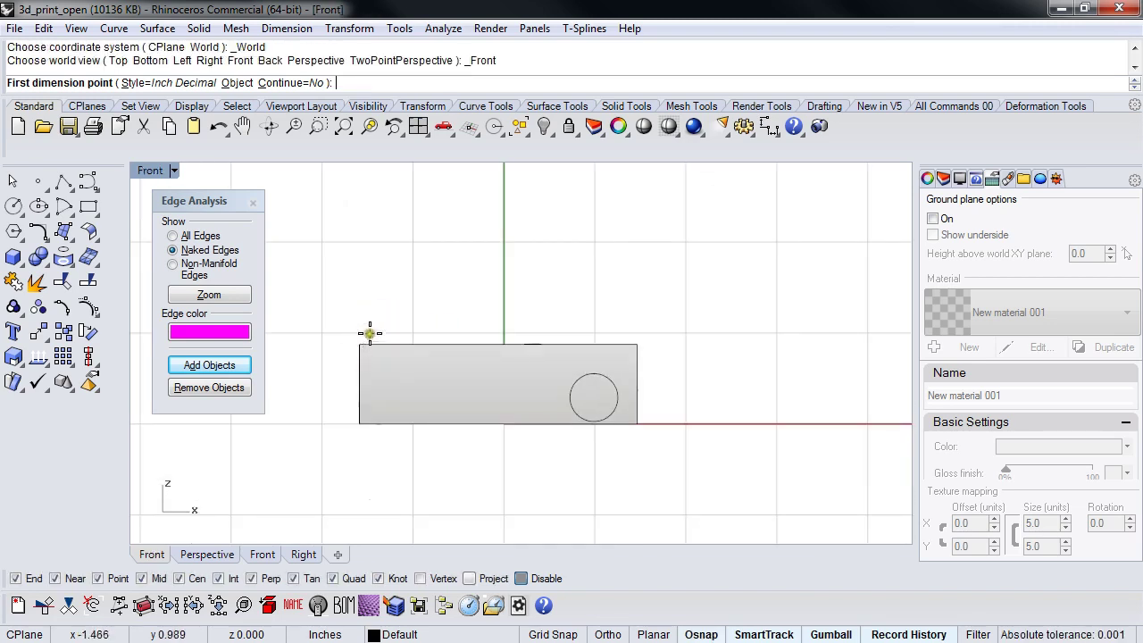
scroll(366, 341, up, 3)
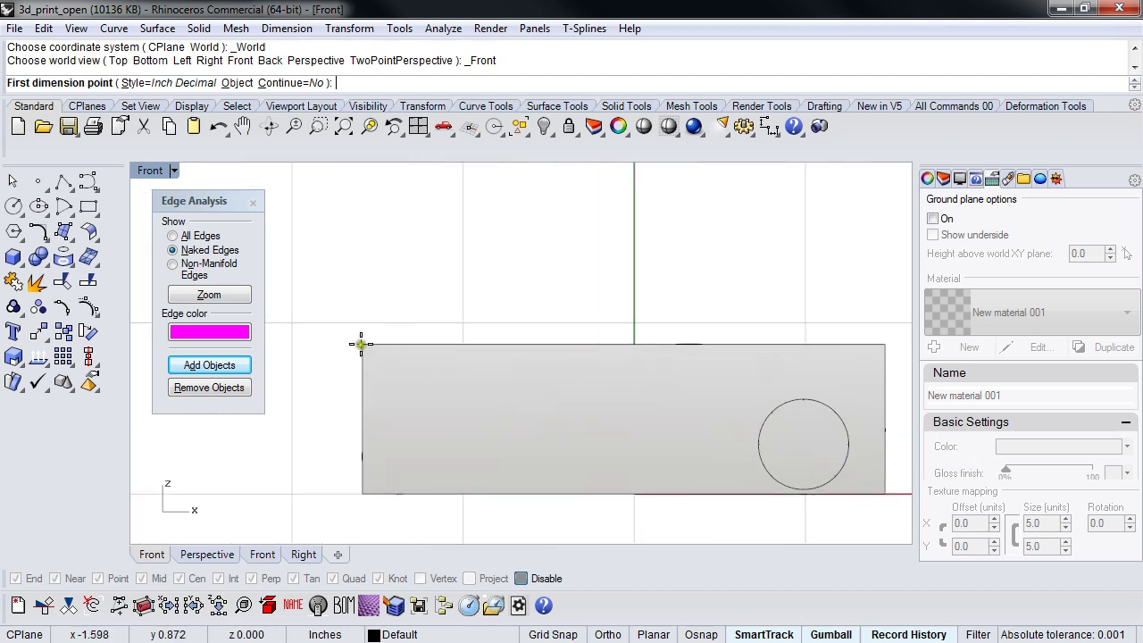
click(363, 343)
key(alt)
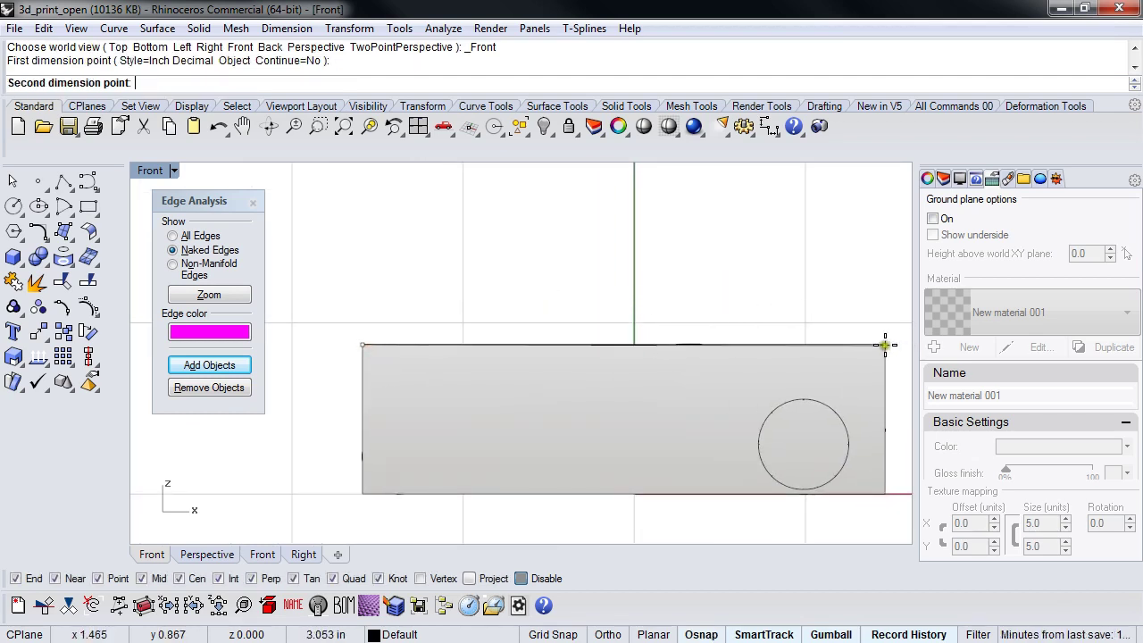
click(884, 345)
scroll(855, 307, down, 2)
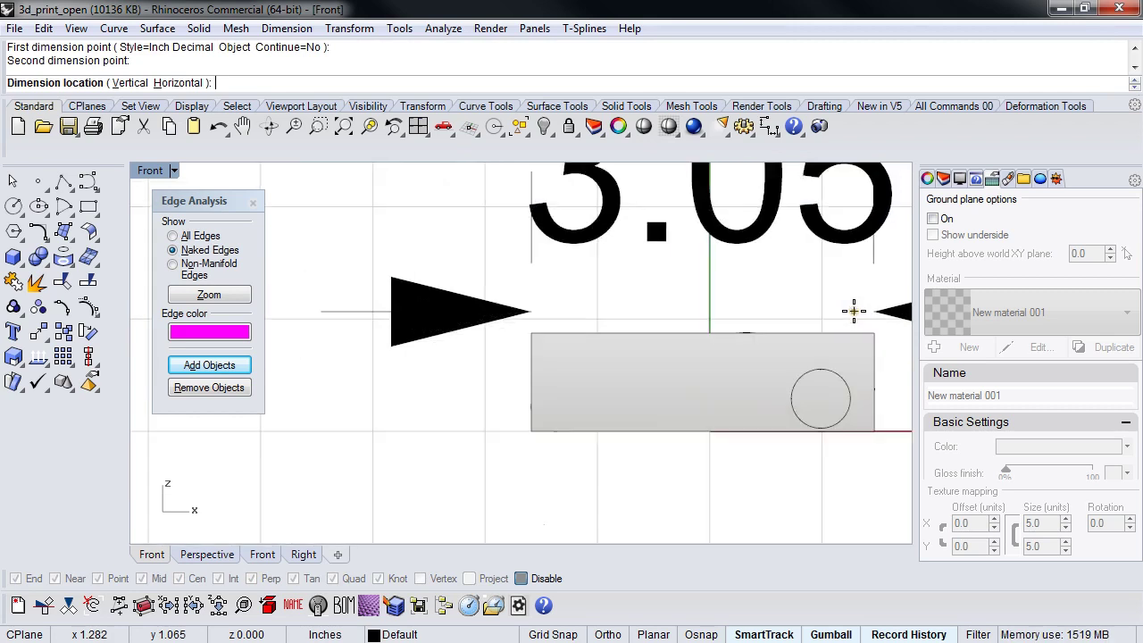
click(848, 310)
scroll(678, 383, down, 2)
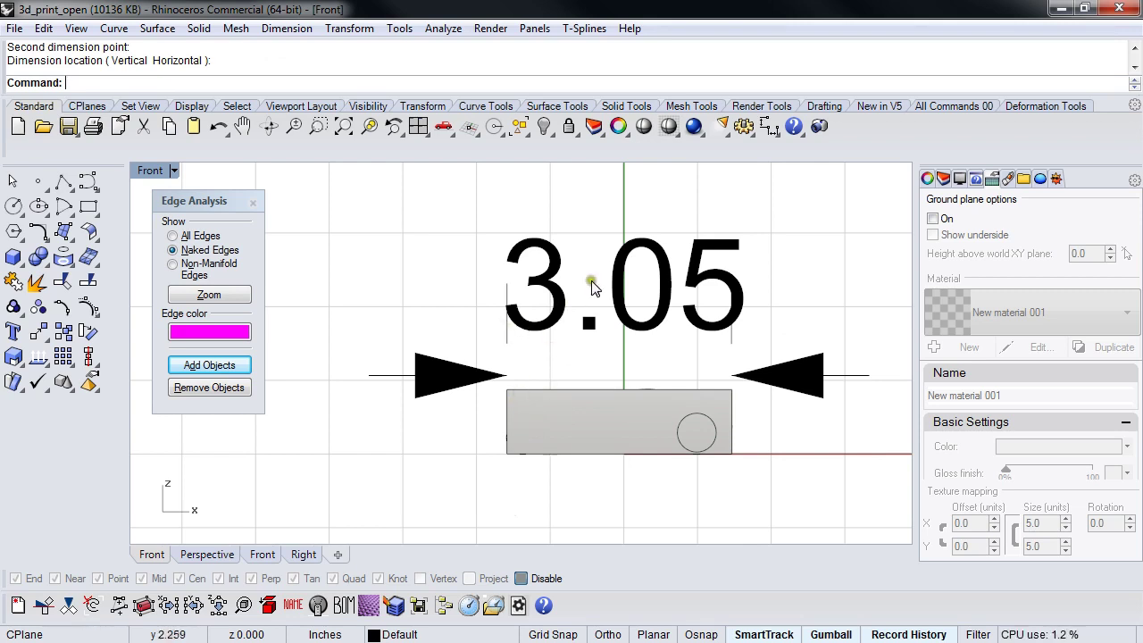
- Delete the linear dimension and the bounding box mesh around the car
click(547, 327)
key(Delete)
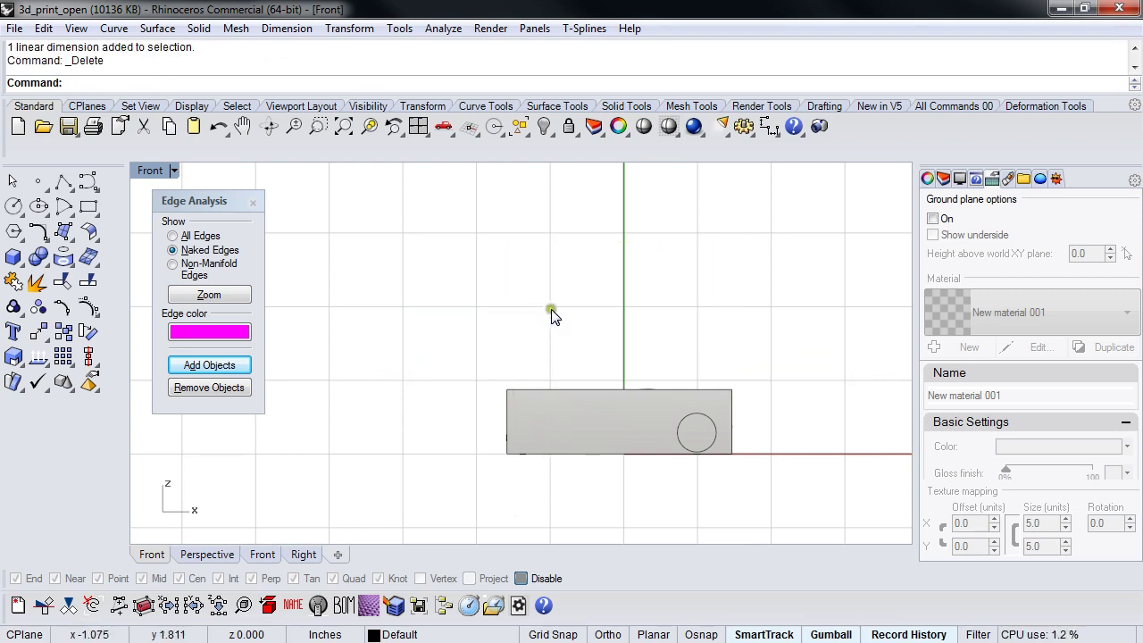
click(524, 390)
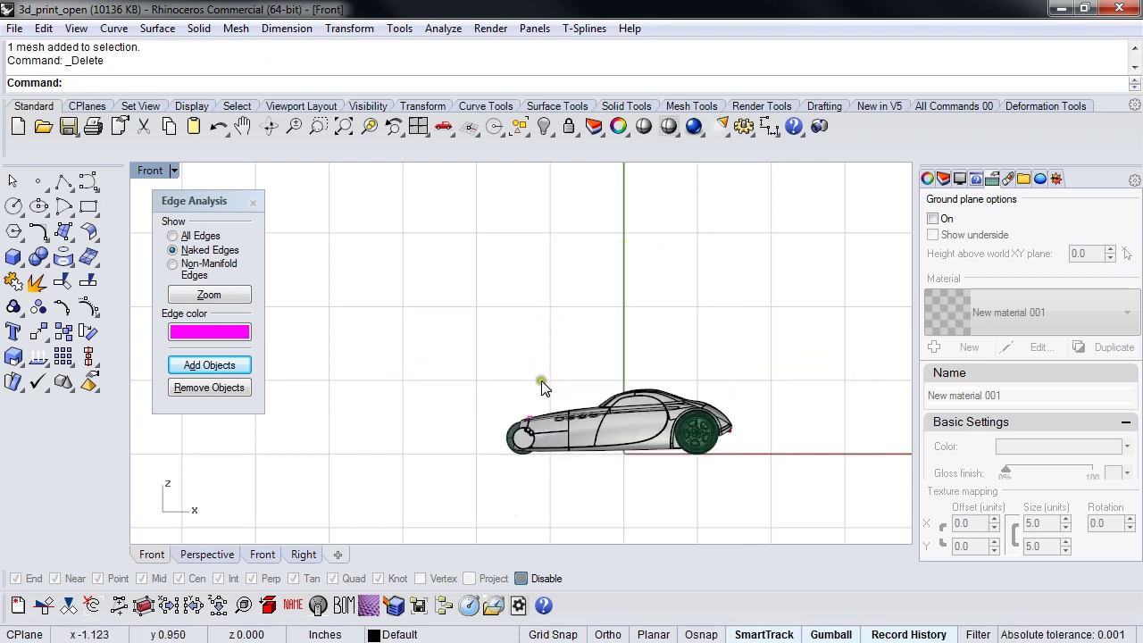
- Select the entire car with all its polysurfaces and curves, and hide it
scroll(541, 380, up, 3)
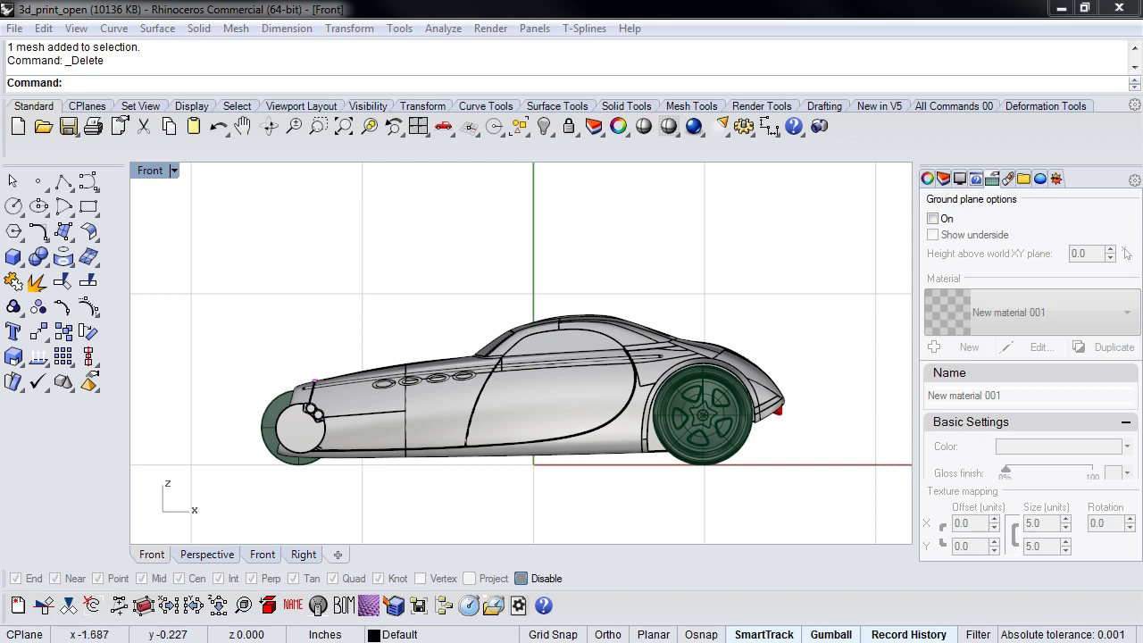
drag(176, 251, 864, 514)
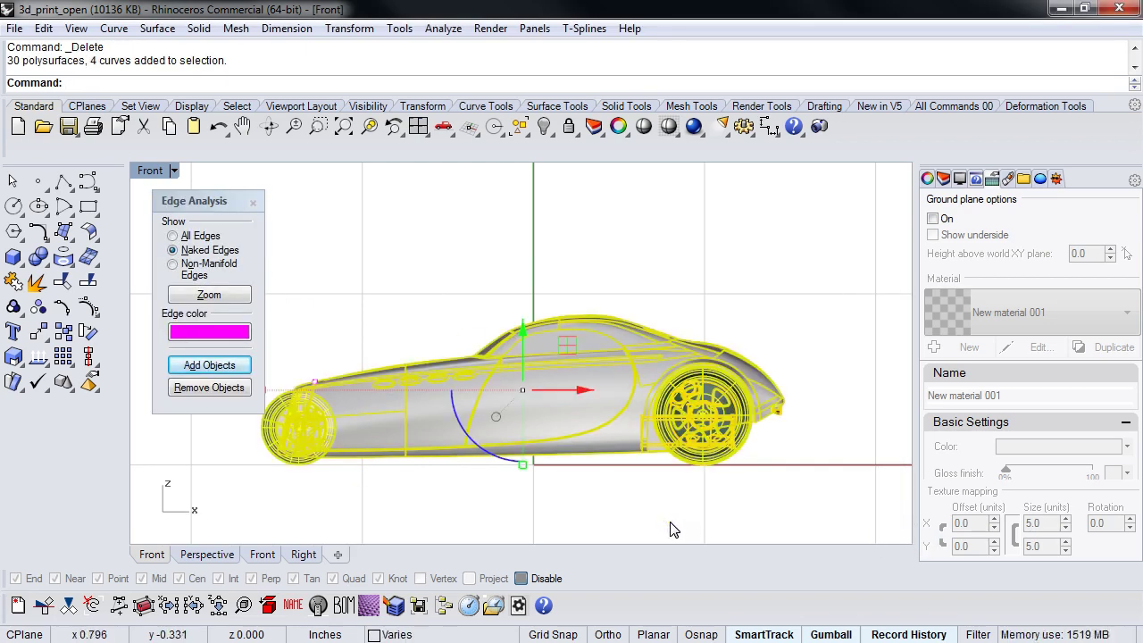
key(ctrl+h)
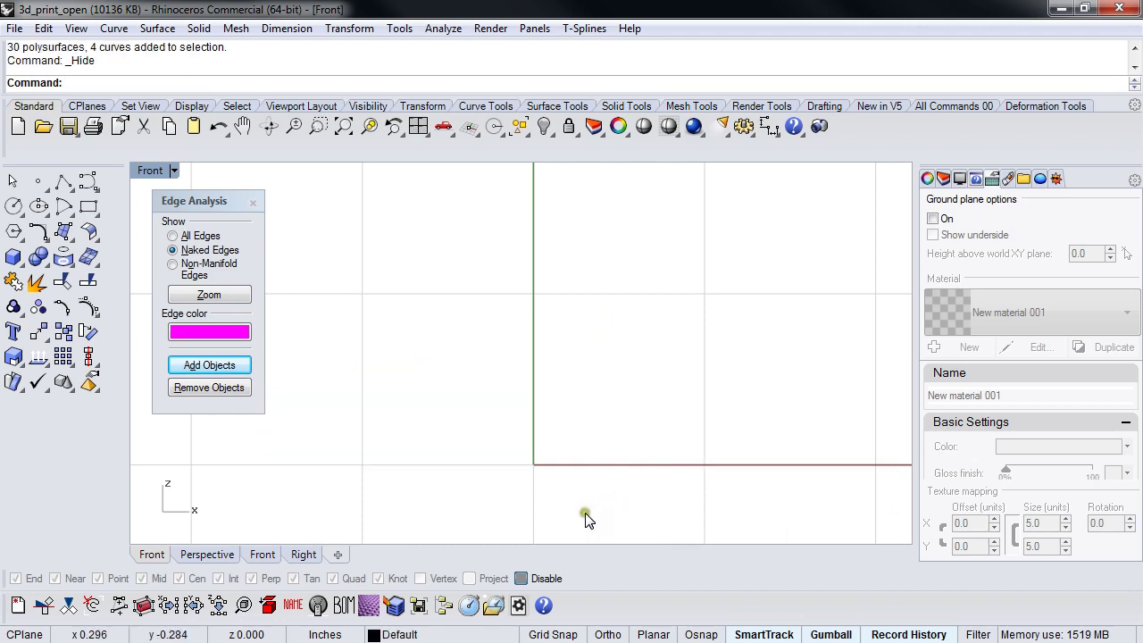
- Draw a straight four-point degree 3 curve parallel to the Y axis at about x -4.5 in the Top view
key(ctrl+F4)
scroll(497, 453, down, 4)
shift+right_drag(499, 452, 489, 456)
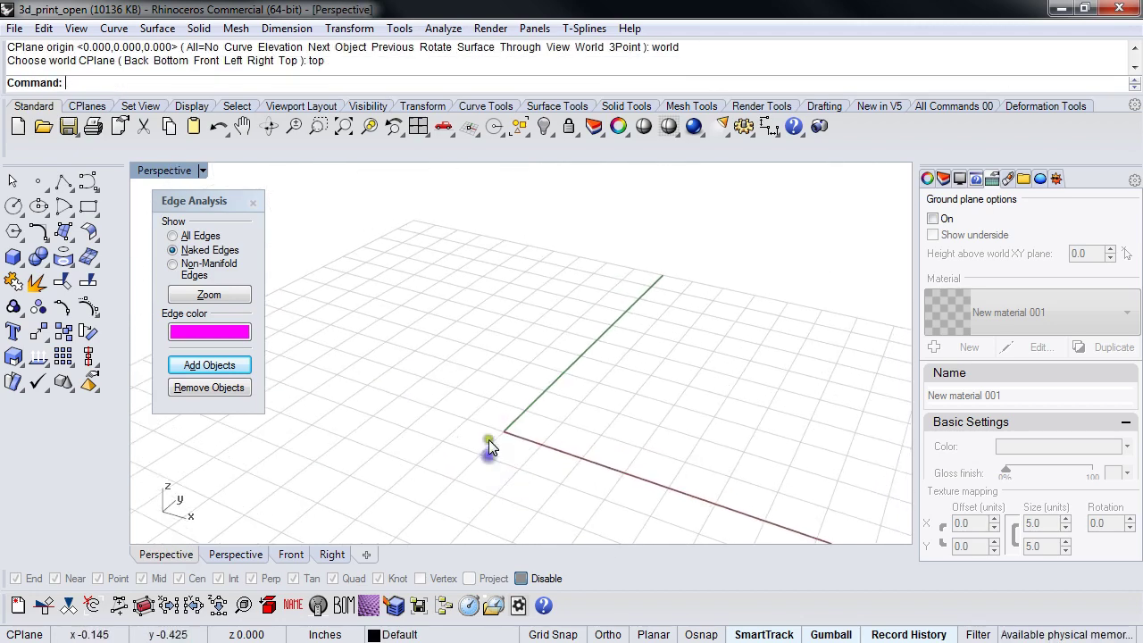
click(89, 181)
key(ctrl+F1)
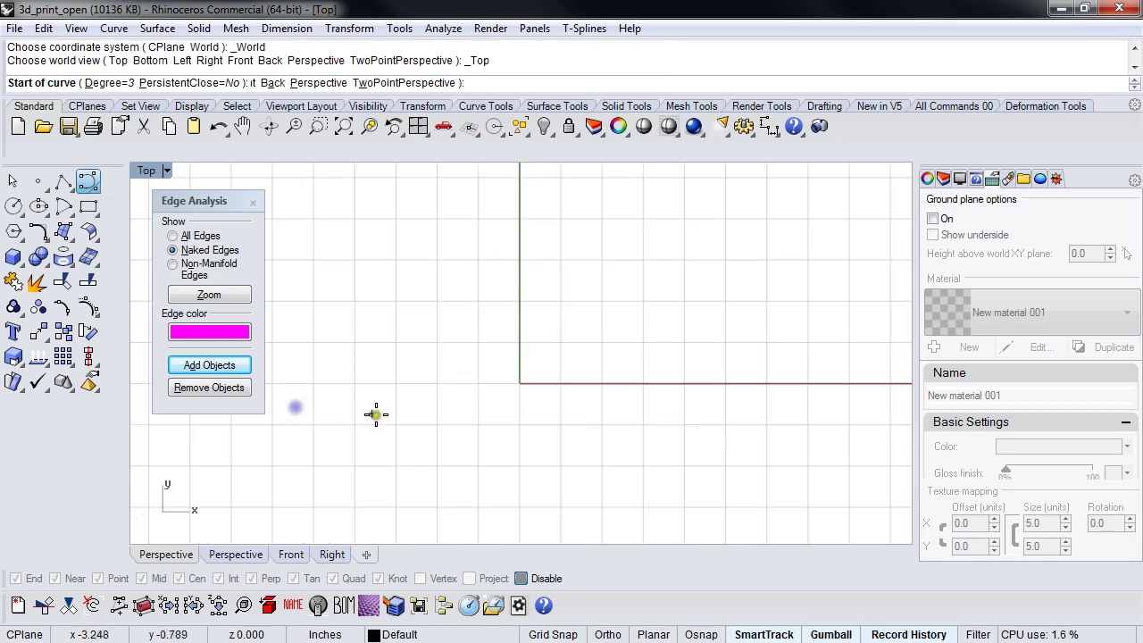
click(376, 444)
key(F8)
shift+click(367, 397)
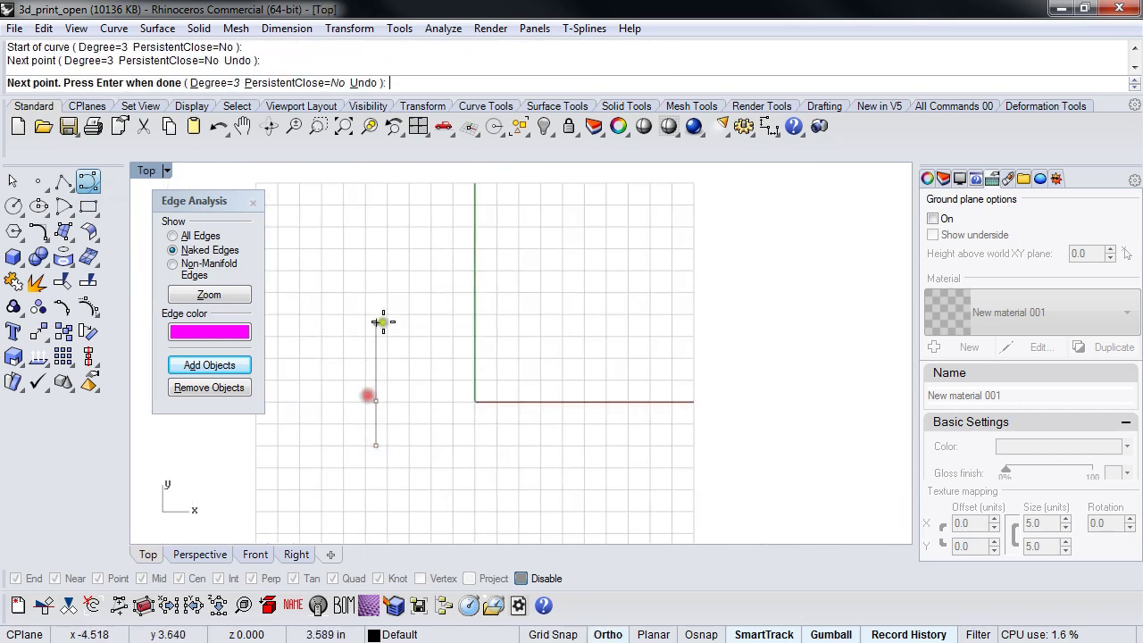
shift+click(384, 317)
shift+click(384, 257)
right_click(385, 257)
- Draw a second straight four-point curve parallel to the first, at about x 6.9 across the Y axis
right_click(597, 401)
click(625, 426)
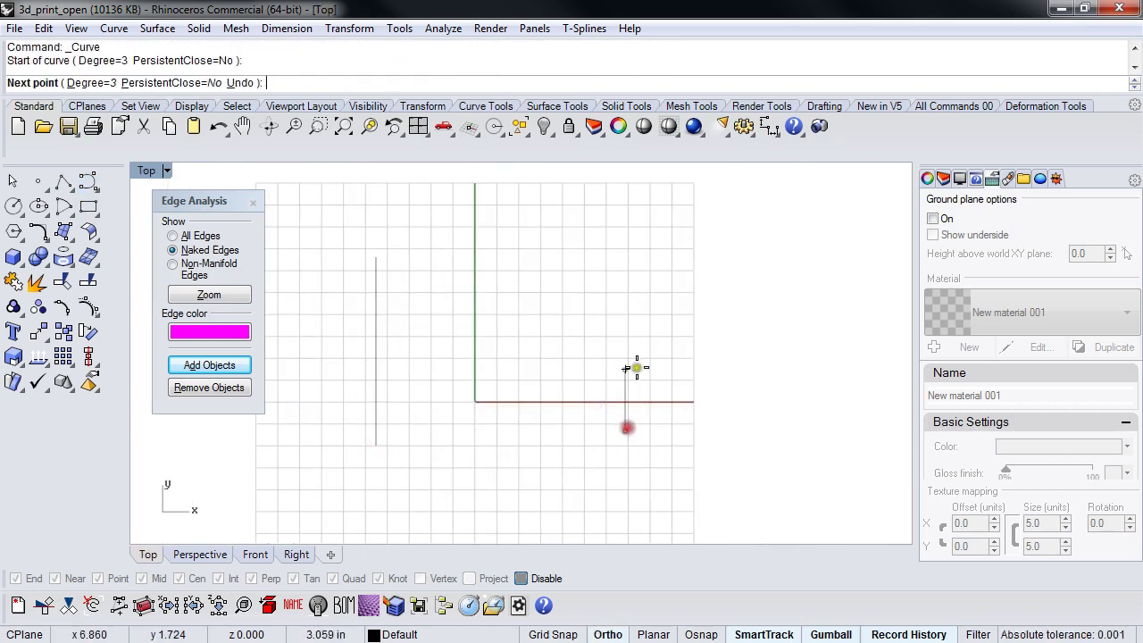
click(628, 352)
click(625, 268)
right_click(623, 239)
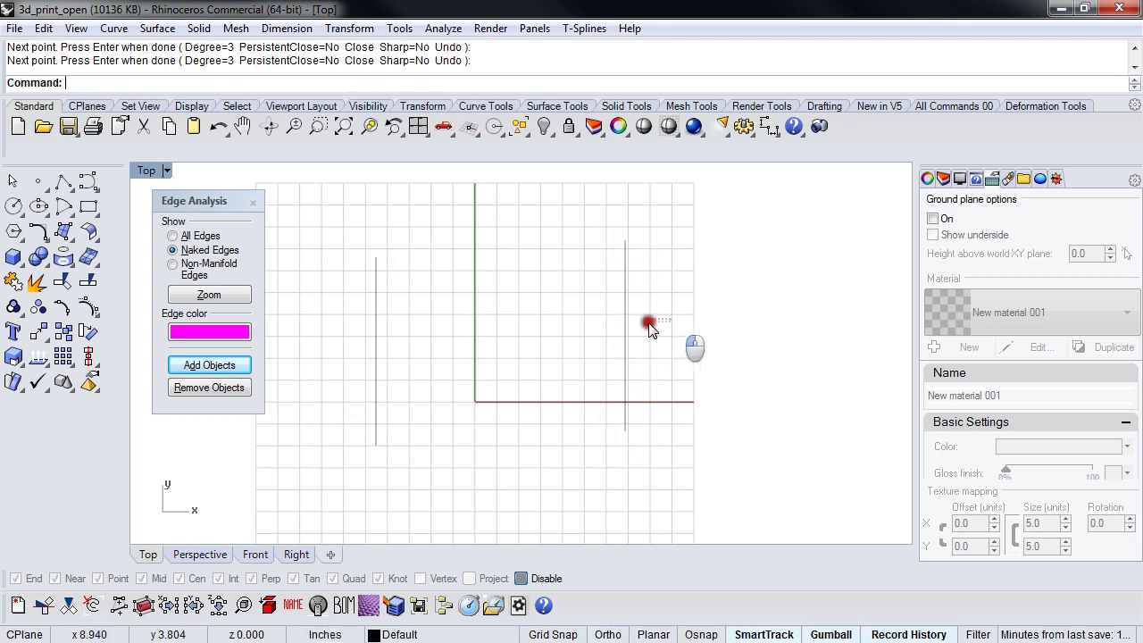
- Select both parallel curves and turn on their control points
drag(648, 324, 257, 375)
middle_click(437, 379)
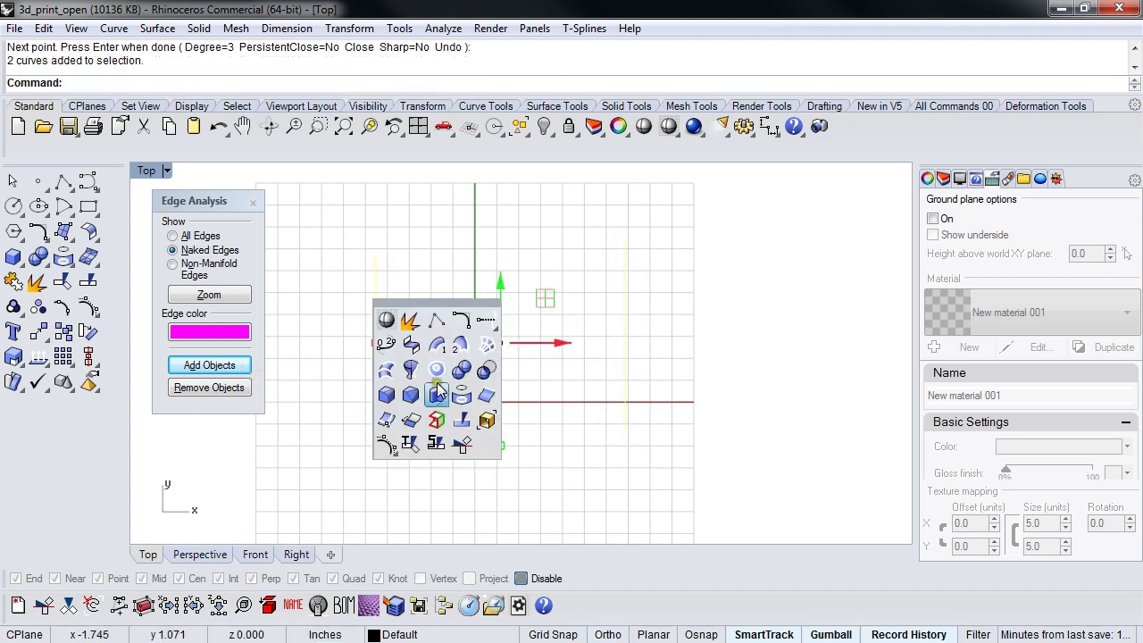
click(384, 443)
- Loft a surface between the two curves with straight sections and no simplification
middle_click(301, 398)
click(253, 385)
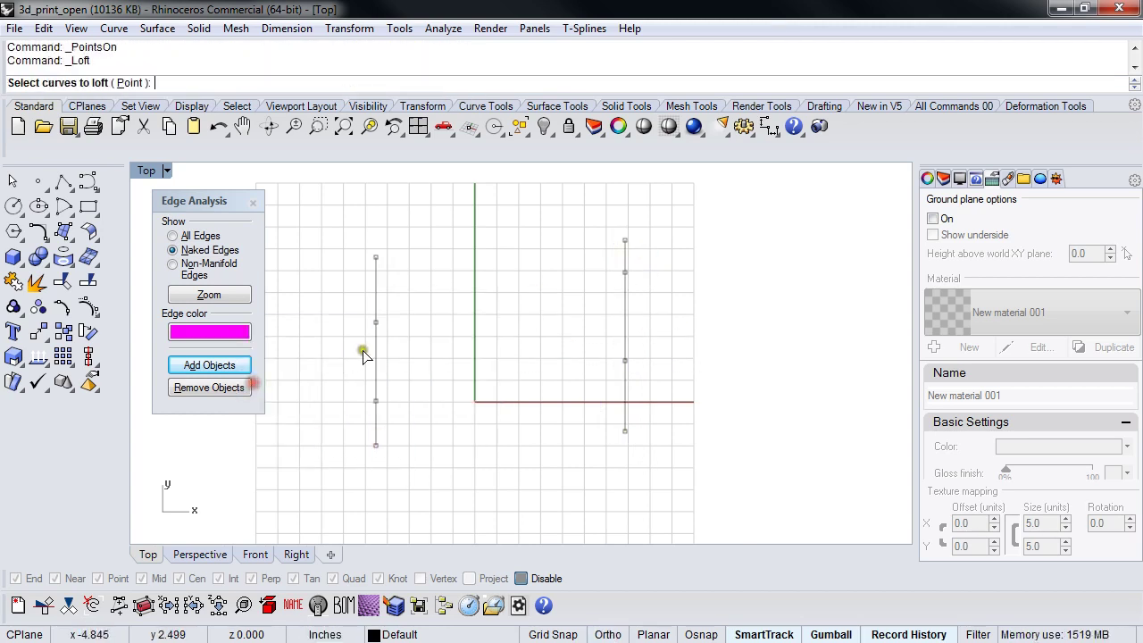
click(376, 354)
right_drag(477, 474, 469, 464)
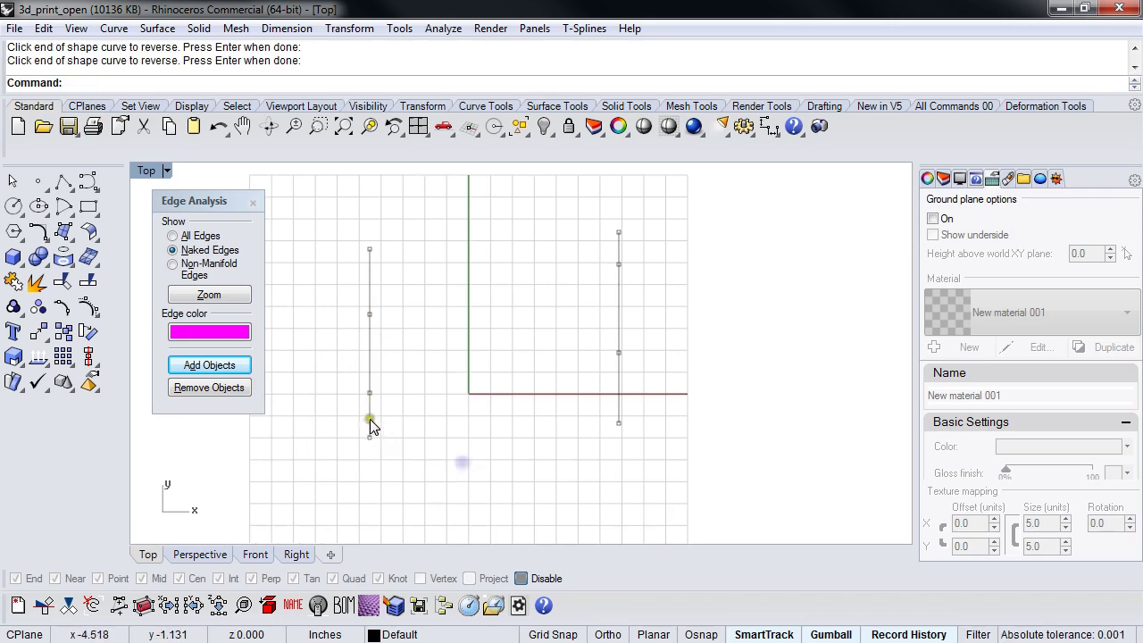
right_click(369, 420)
click(373, 424)
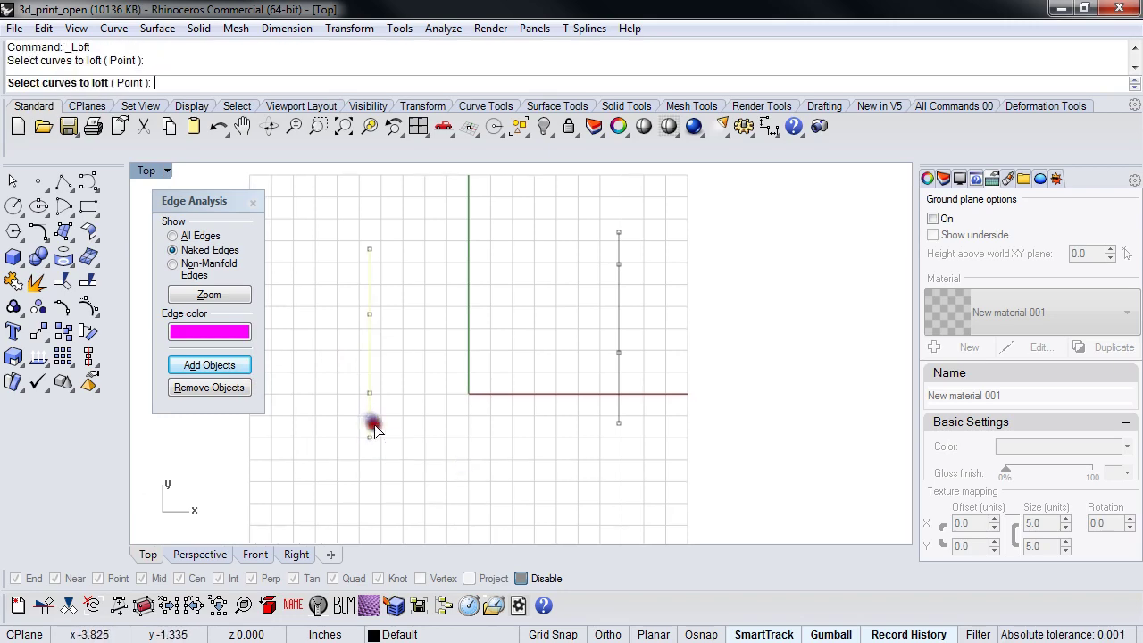
click(617, 402)
right_click(595, 438)
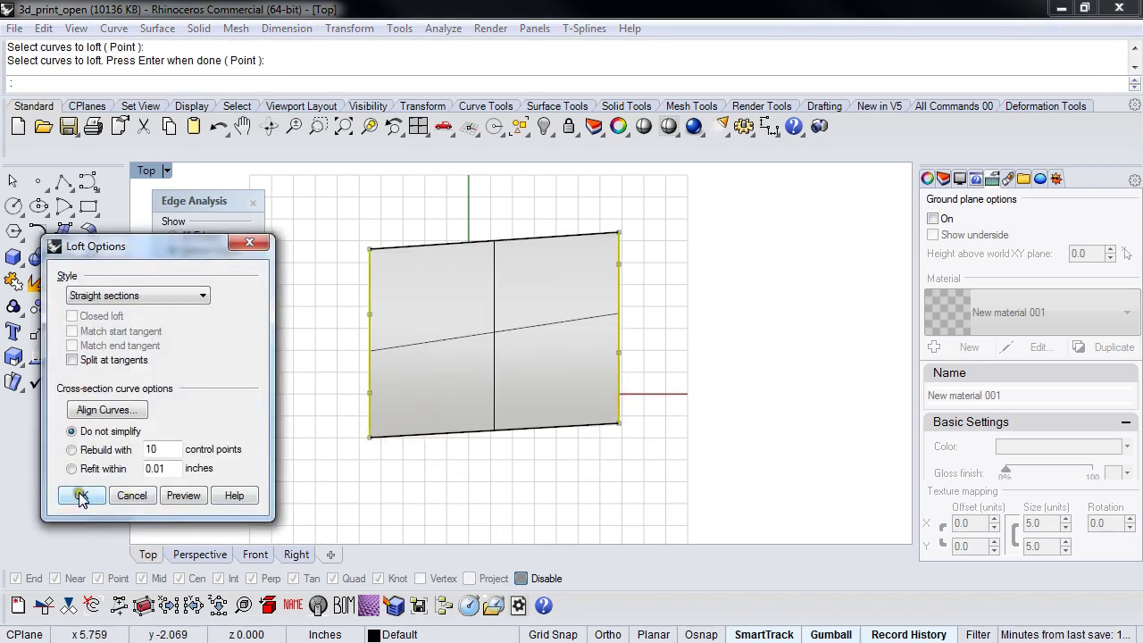
click(80, 494)
- Select the two middle control points of one edge curve in the Perspective view and move them upward to bulge that end
key(ctrl+F4)
right_drag(370, 441, 438, 424)
scroll(462, 419, down, 5)
scroll(470, 413, down, 2)
click(448, 423)
click(339, 482)
drag(511, 490, 623, 459)
shift+click(605, 443)
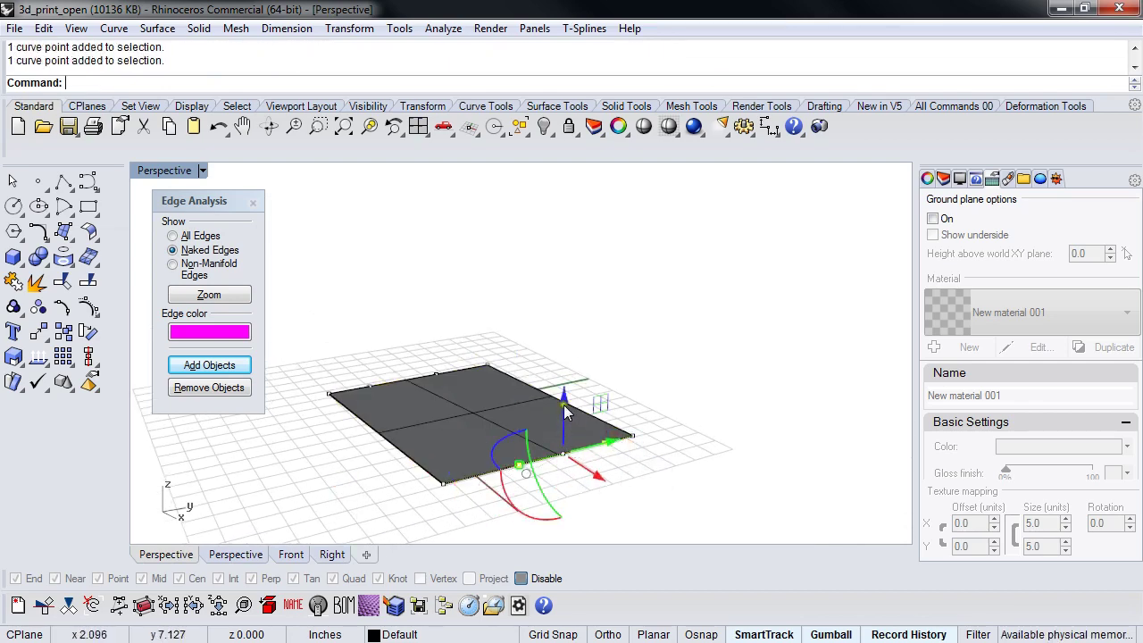
drag(564, 411, 562, 327)
- Select the two middle control points of the opposite edge curve and move them so that end bows downward
click(413, 301)
drag(355, 319, 459, 407)
drag(401, 342, 377, 329)
- Turn off the control points, then select all curves with SelCrv and hide them
right_drag(354, 334, 543, 418)
click(543, 418)
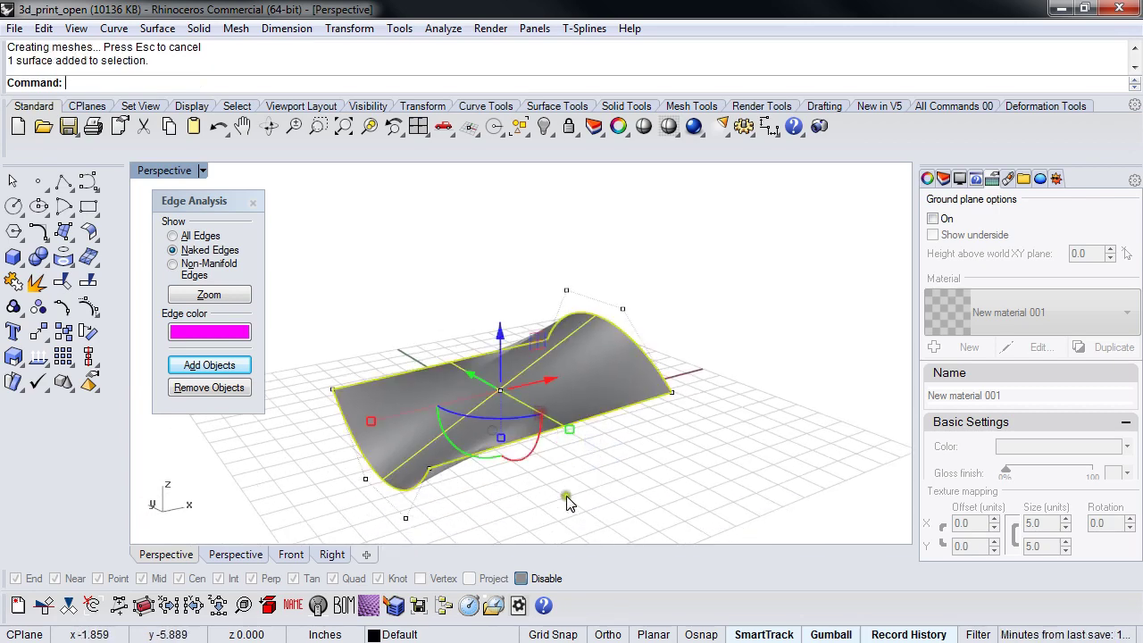
click(566, 494)
click(523, 422)
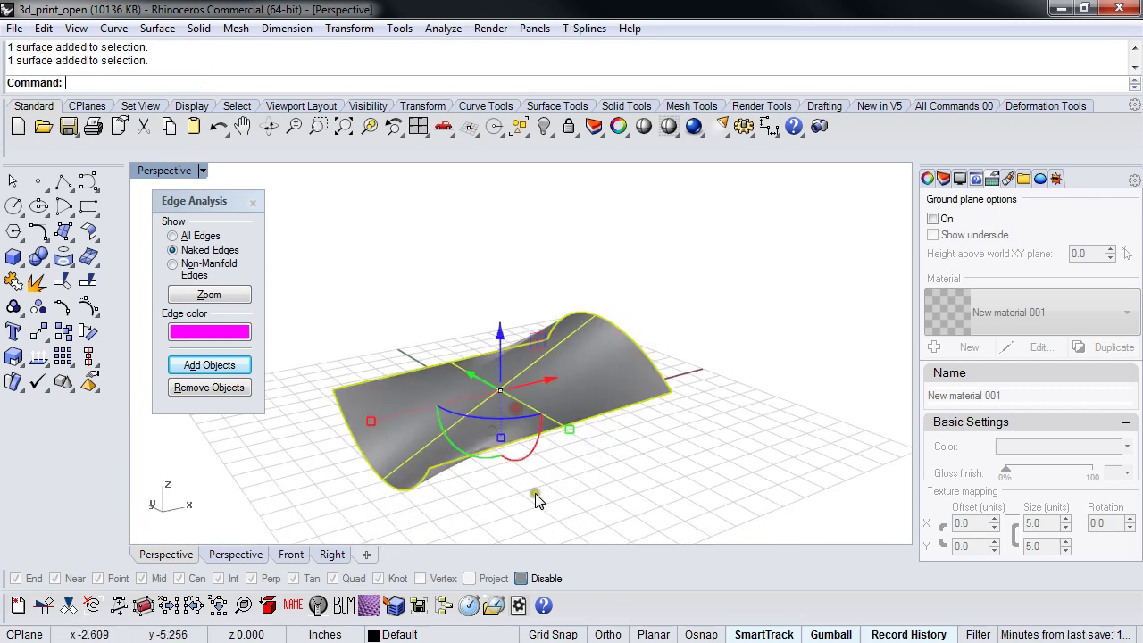
click(535, 498)
text(cc)
key(Return)
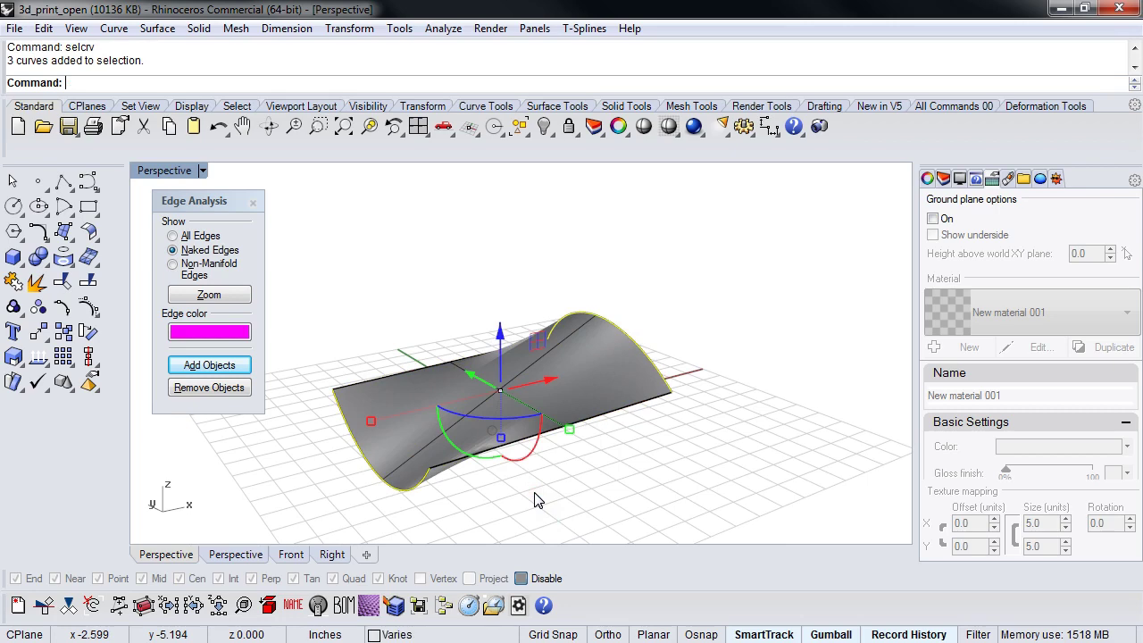
key(ctrl+h)
- Start meshing the curved surface and preview the polygon mesh with 450 minimum initial grid quads, examining its quad layout
click(459, 408)
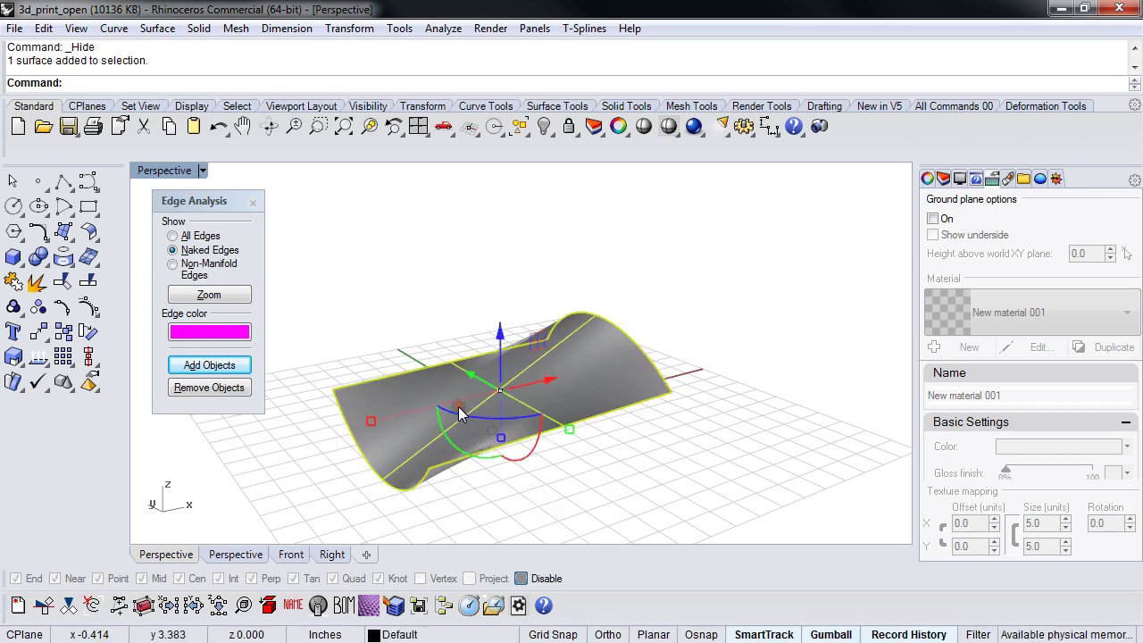
text(Mesh)
key(Return)
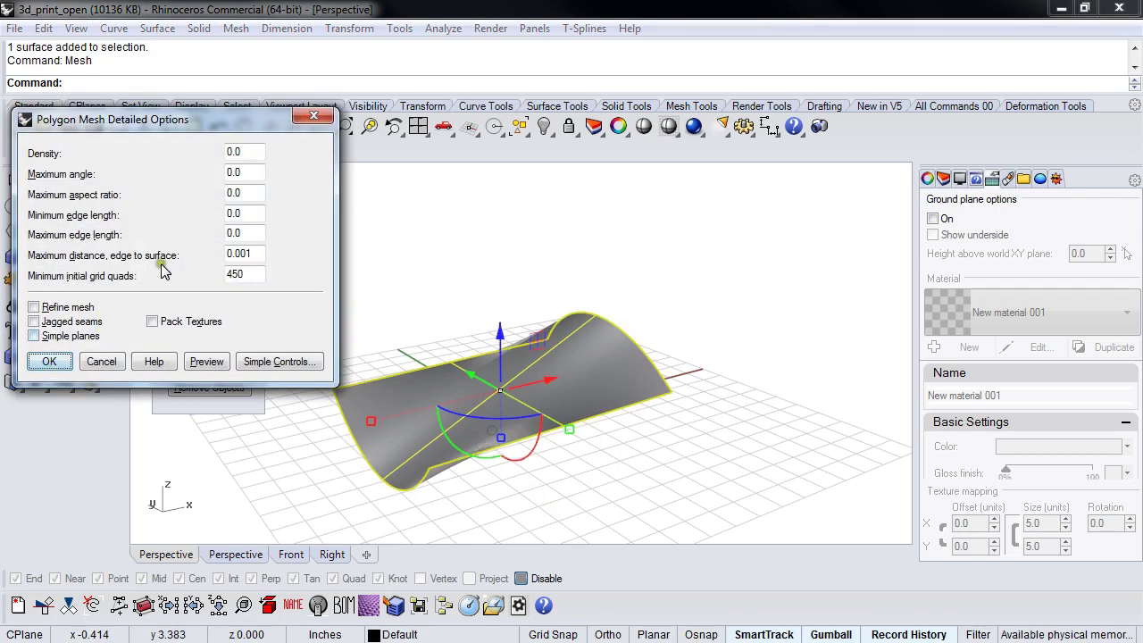
click(209, 362)
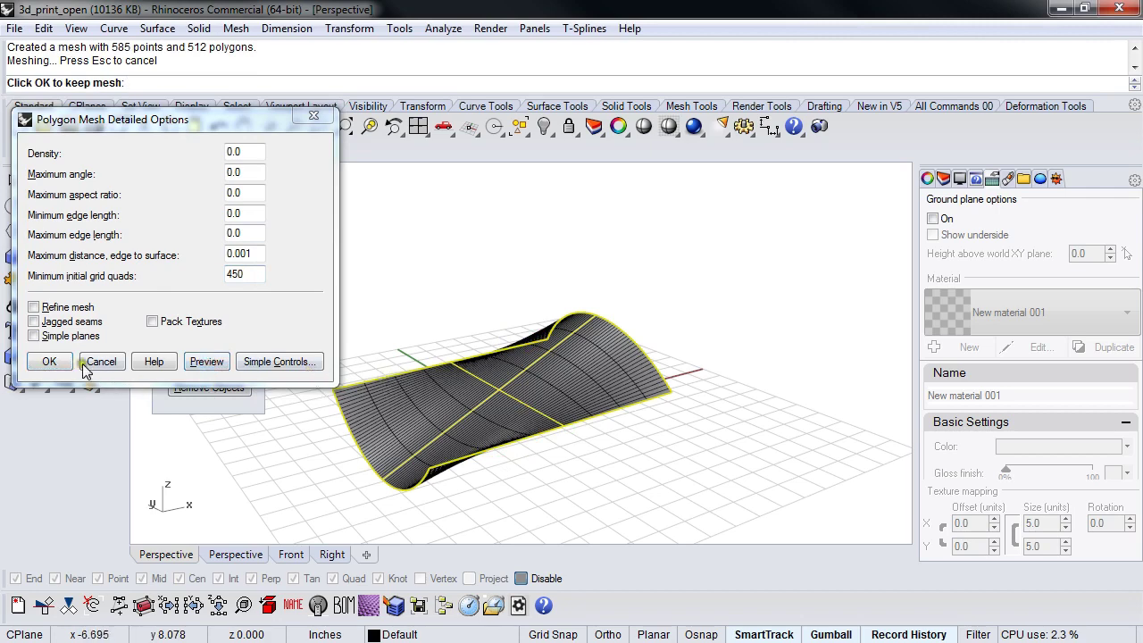
right_drag(457, 284, 461, 321)
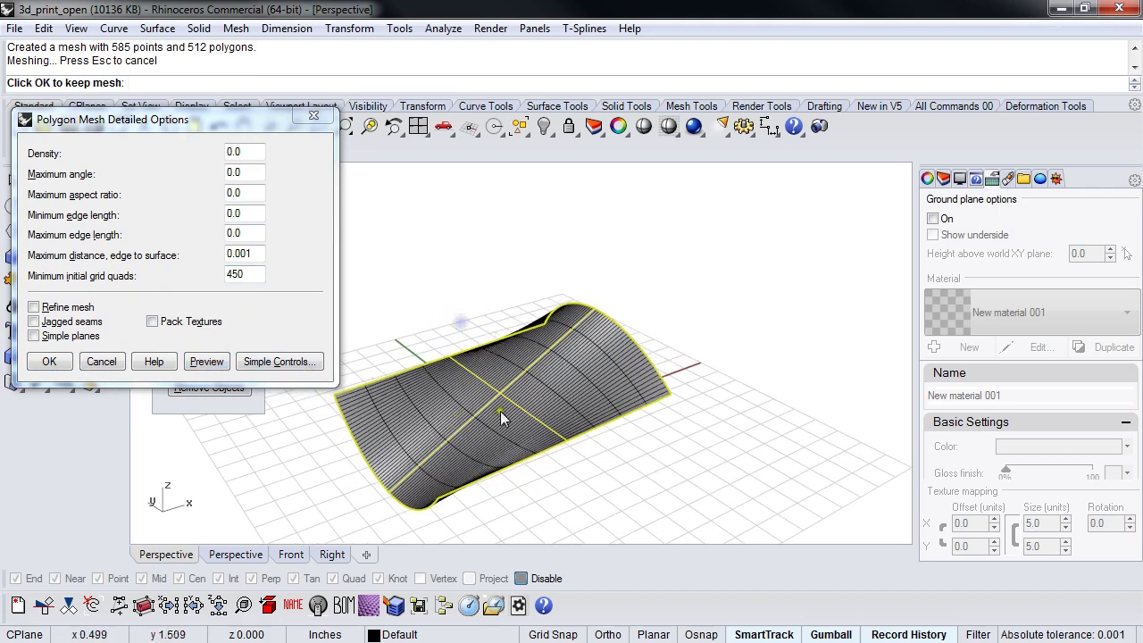
right_drag(500, 411, 482, 464)
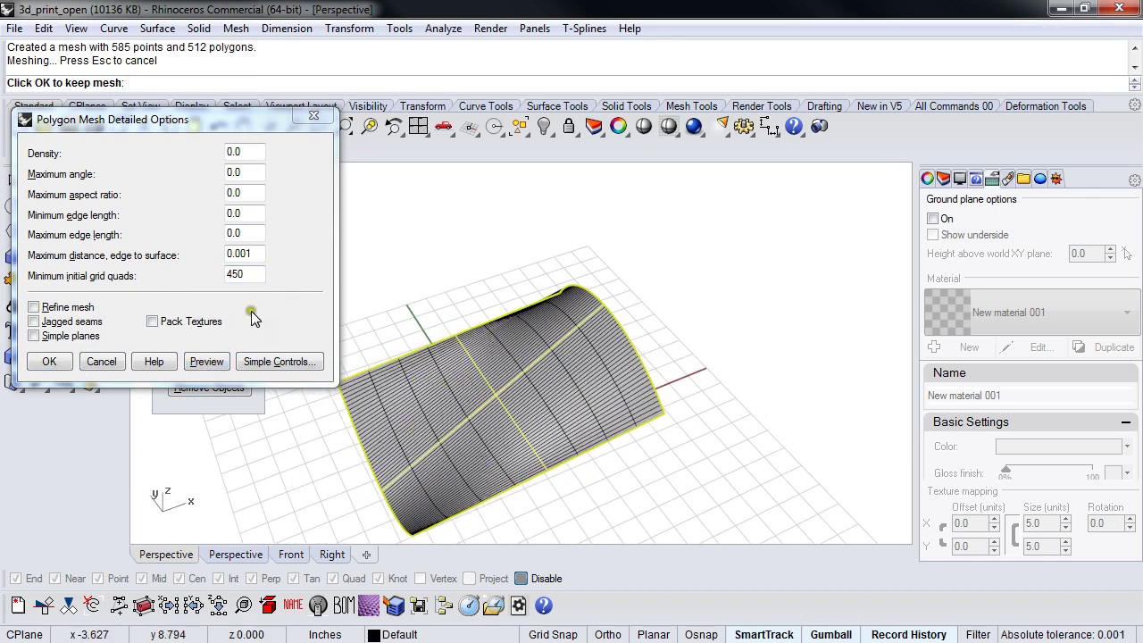
- Set the minimum initial grid quads to 700 and preview the surface's mesh
drag(250, 274, 186, 275)
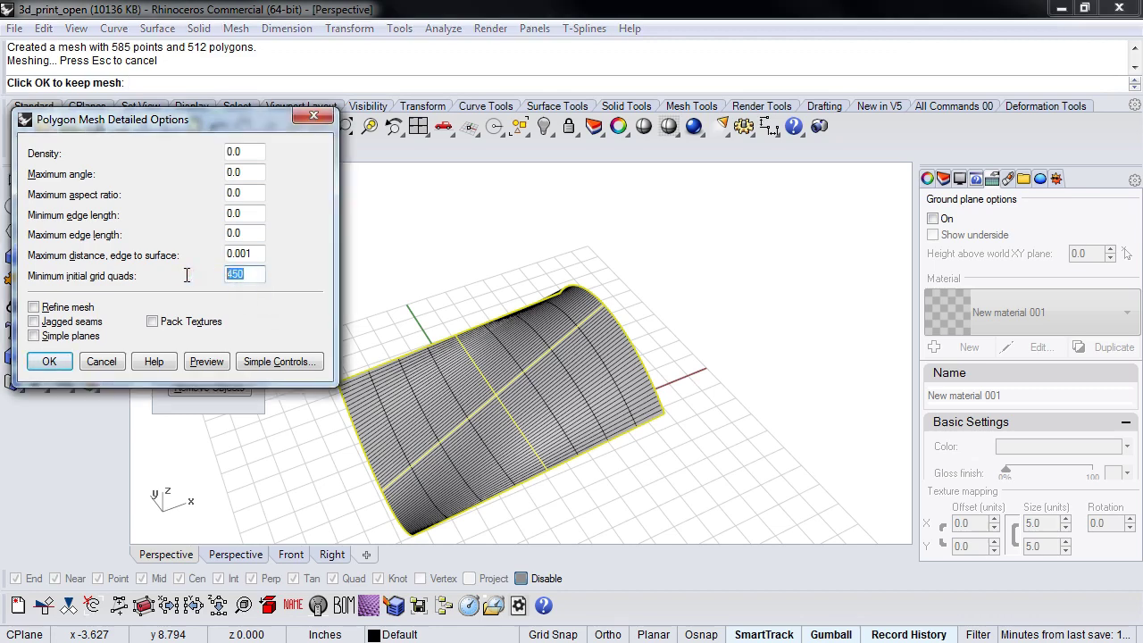
text(700)
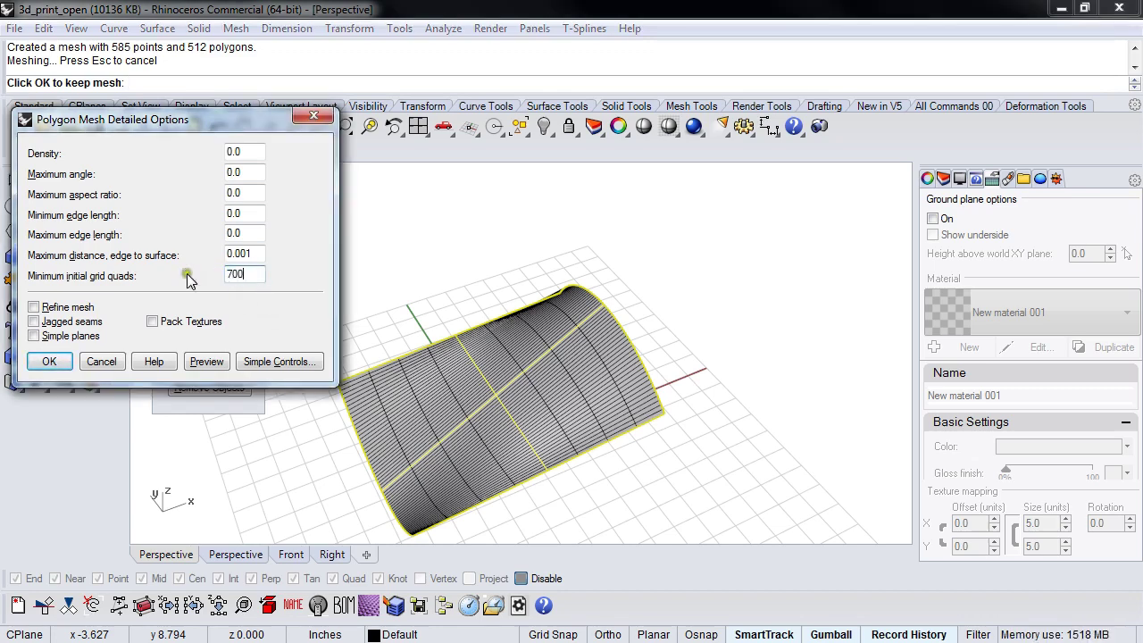
click(200, 361)
- Set the minimum initial grid quads to 1000 and preview the resulting polygon mesh
drag(261, 275, 166, 276)
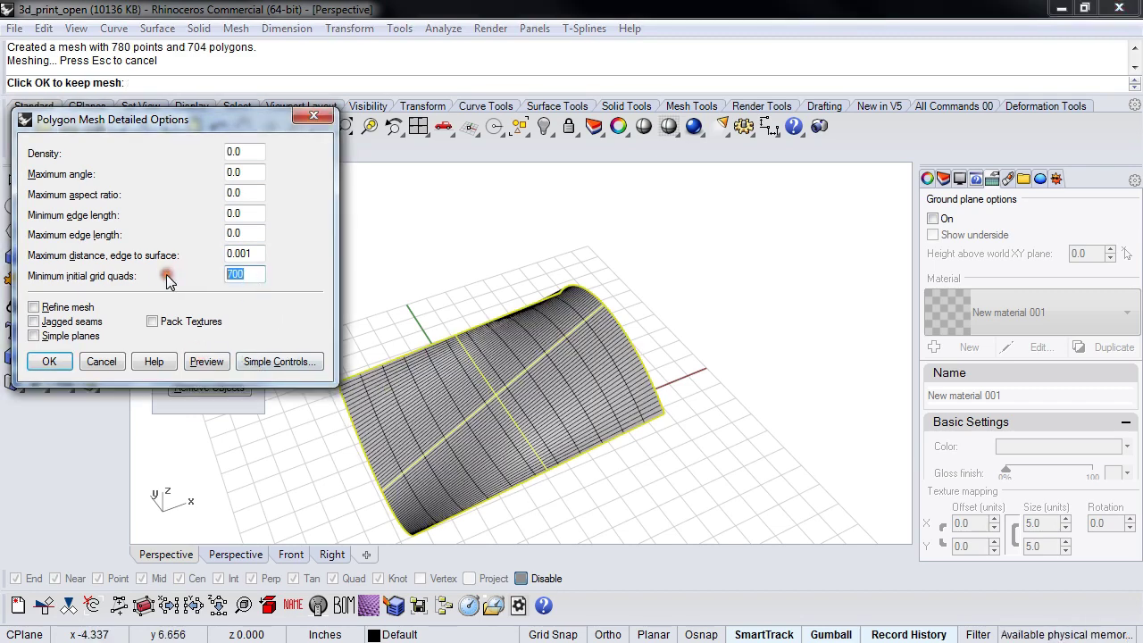
text(1000)
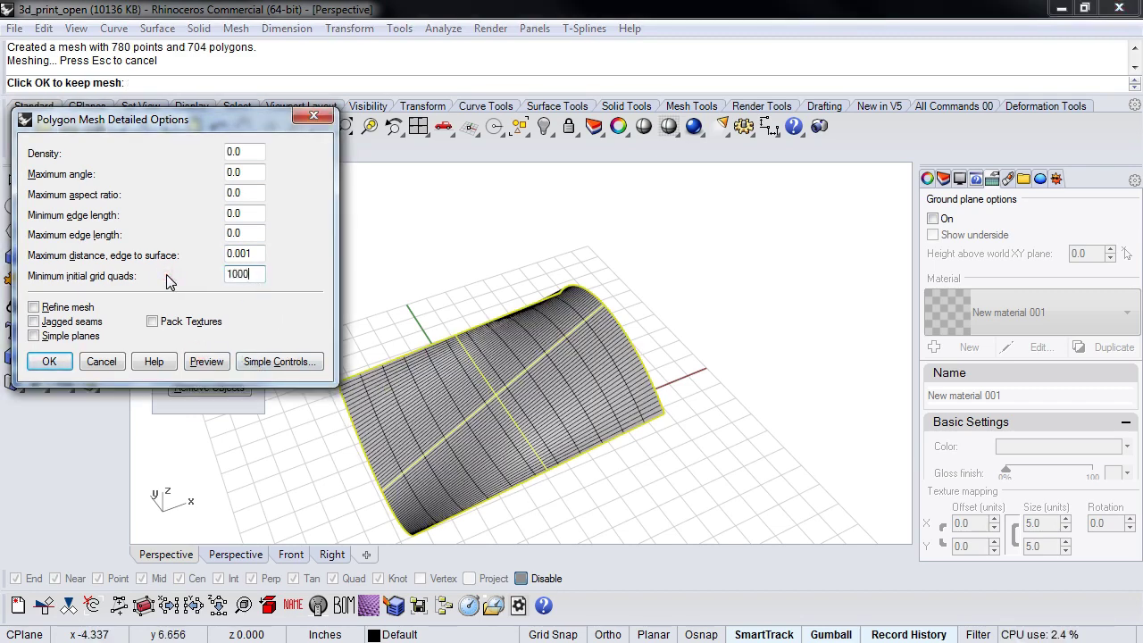
click(205, 361)
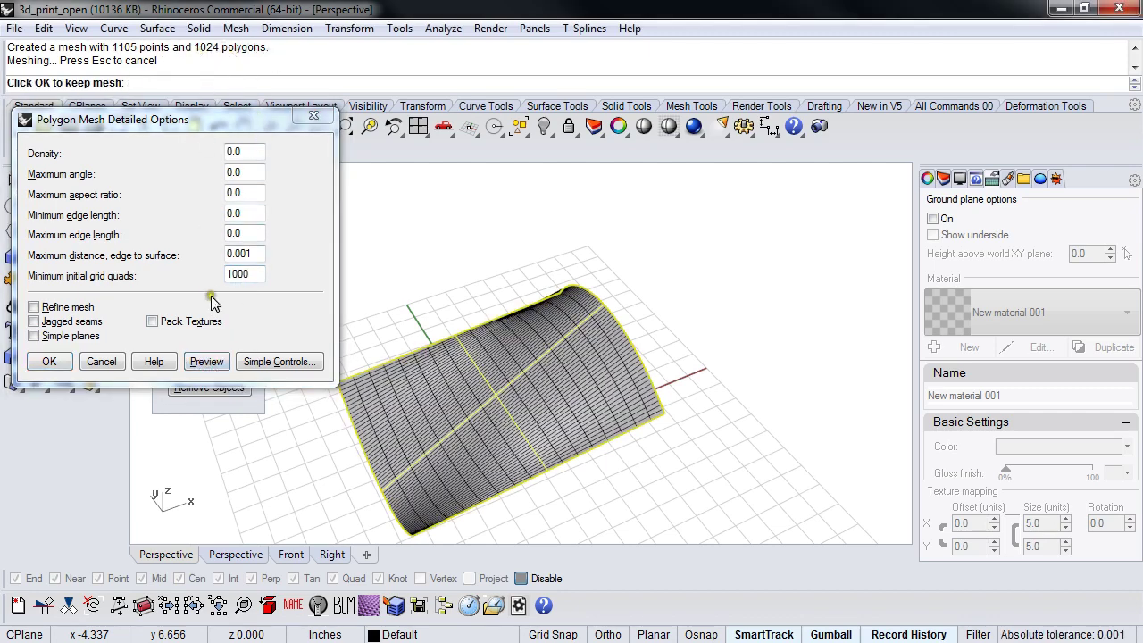
- Set the minimum initial grid quads to 3000, preview the mesh up close, and create it
drag(253, 275, 178, 275)
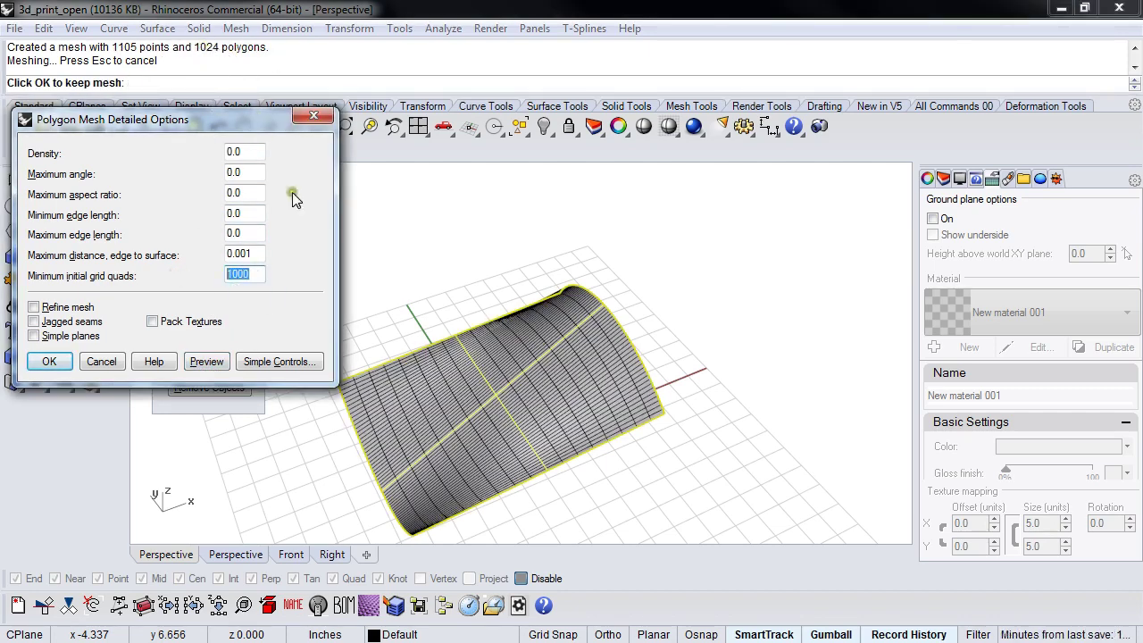
text(3000)
click(207, 362)
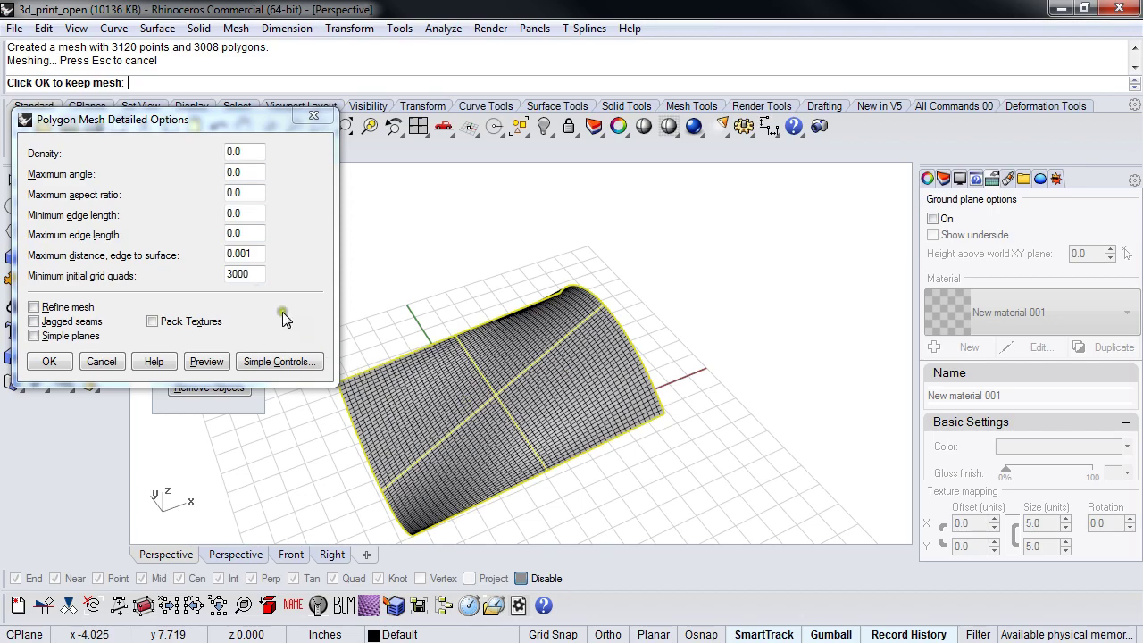
scroll(418, 452, up, 4)
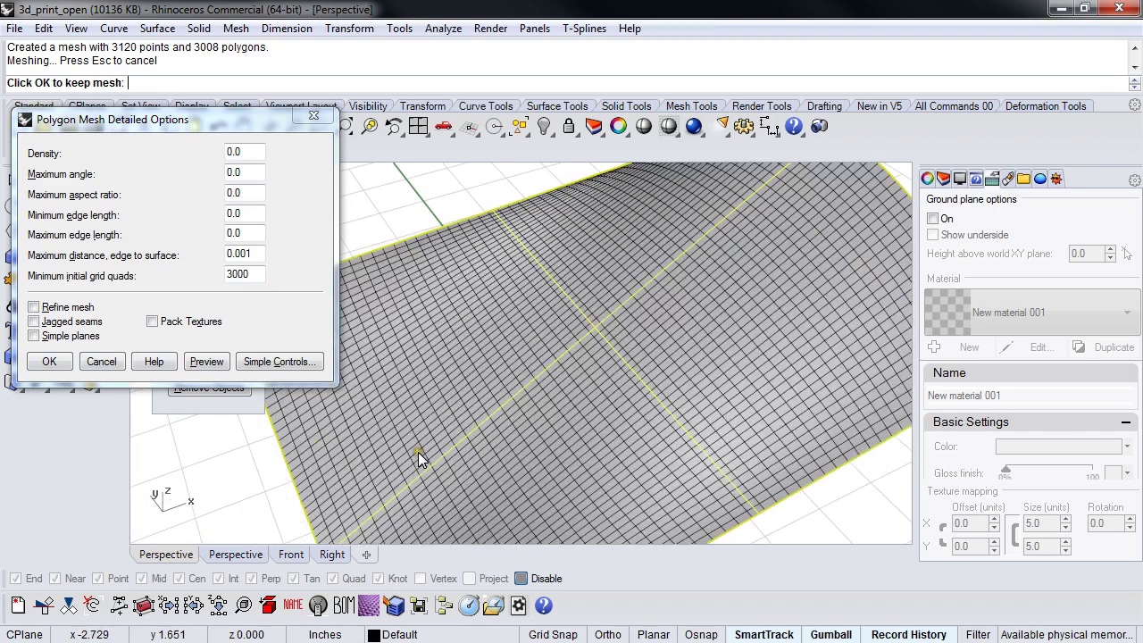
scroll(418, 452, down, 3)
click(53, 361)
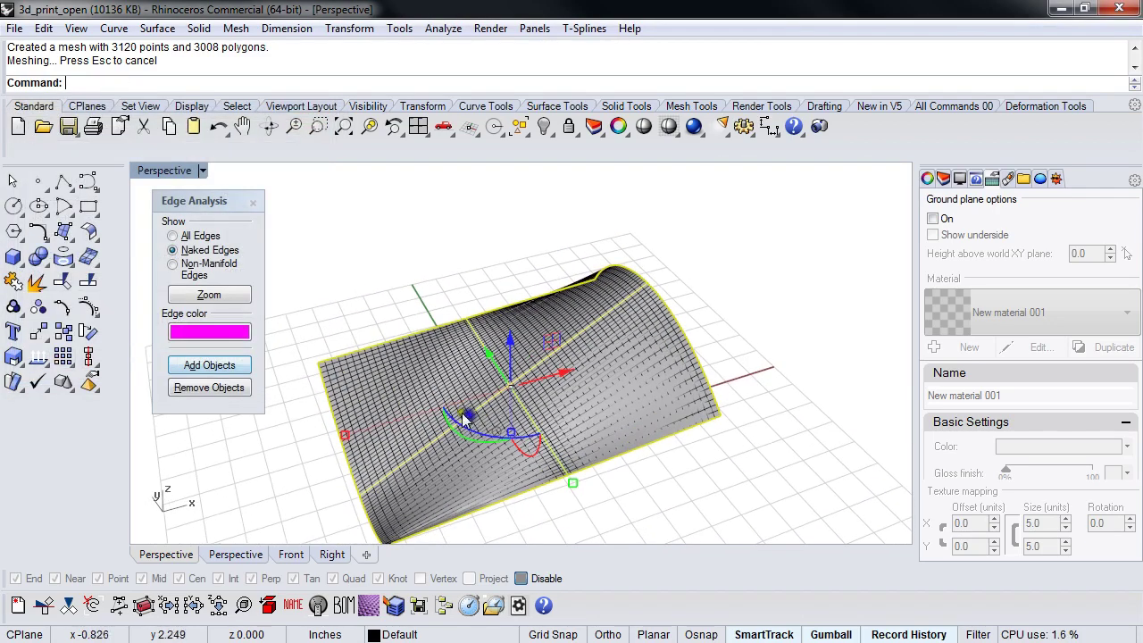
- Hide the original surface, add the new mesh to the naked edge analysis, and inspect its highlighted edges
key(ctrl+h)
shift+right_drag(469, 410, 480, 365)
click(492, 361)
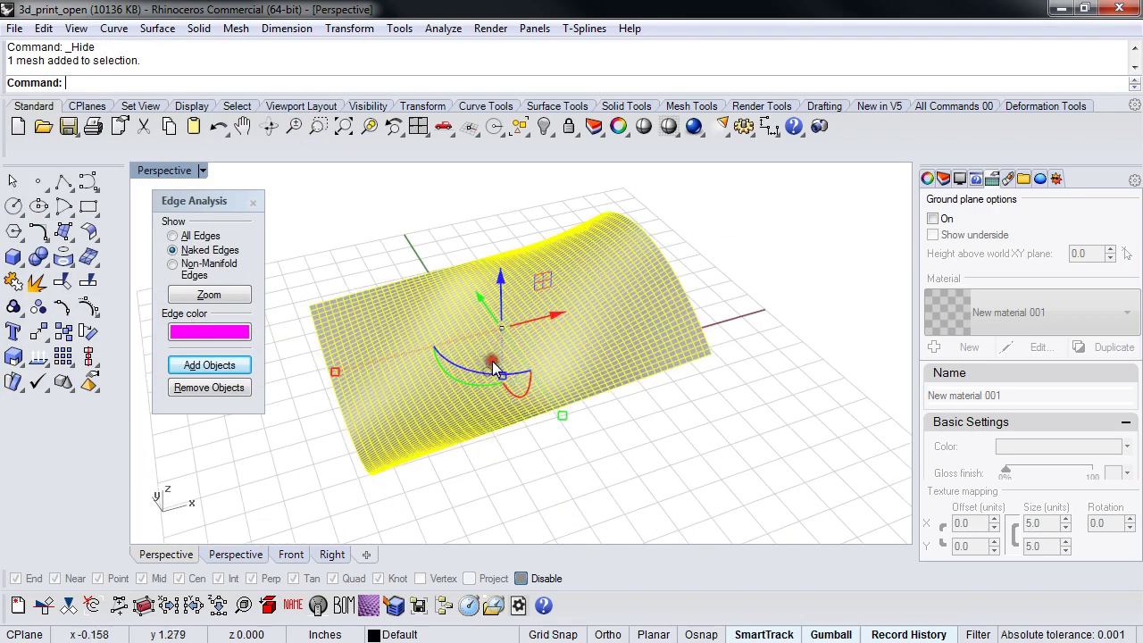
click(218, 365)
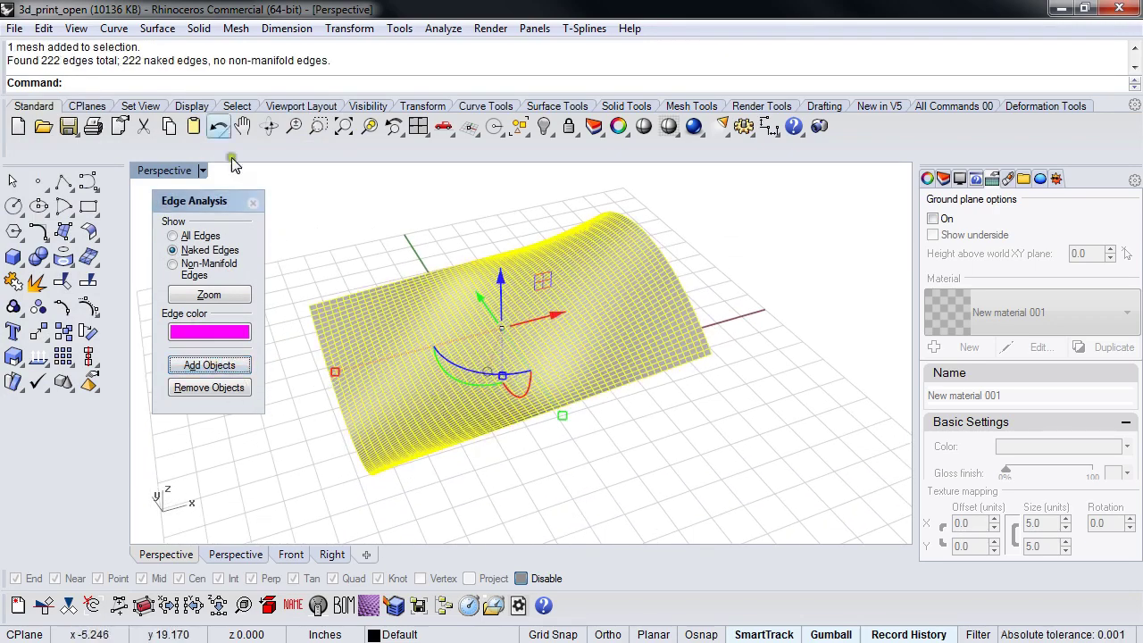
click(373, 212)
right_drag(375, 212, 801, 268)
right_drag(515, 389, 571, 353)
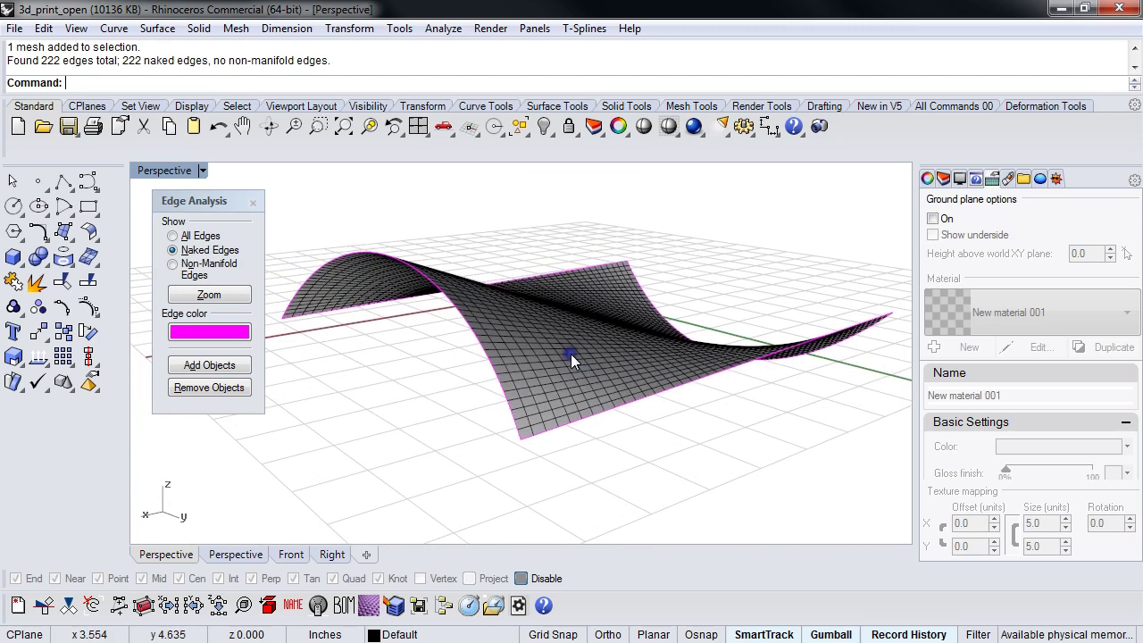
- Undo the surface's hiding and move the surface straight up, clear of the mesh
key(ctrl+z)
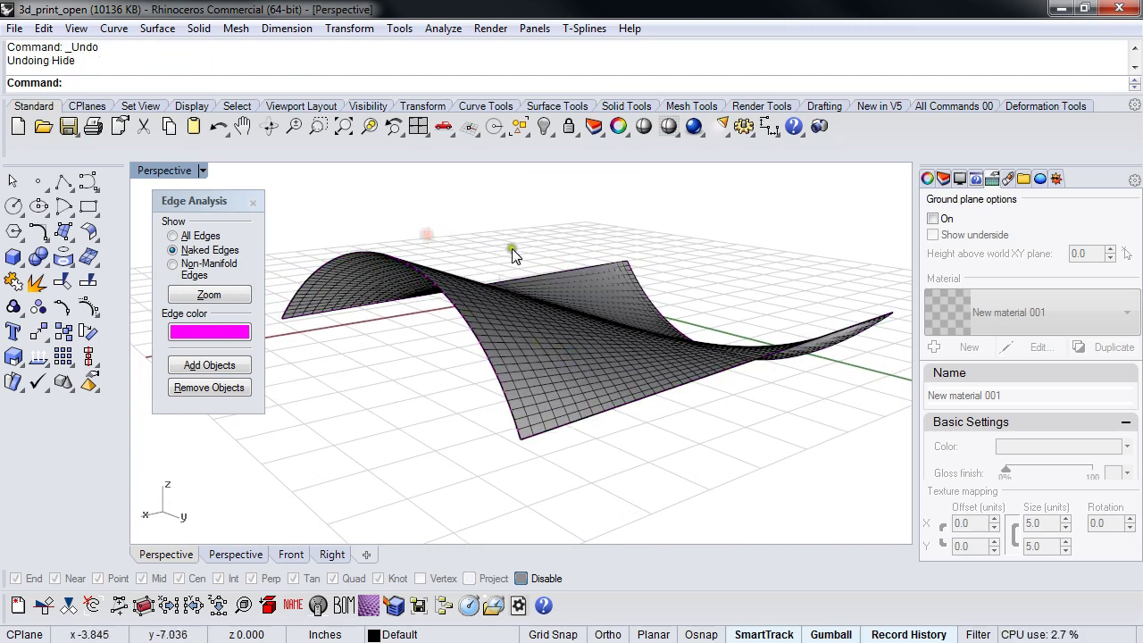
click(548, 329)
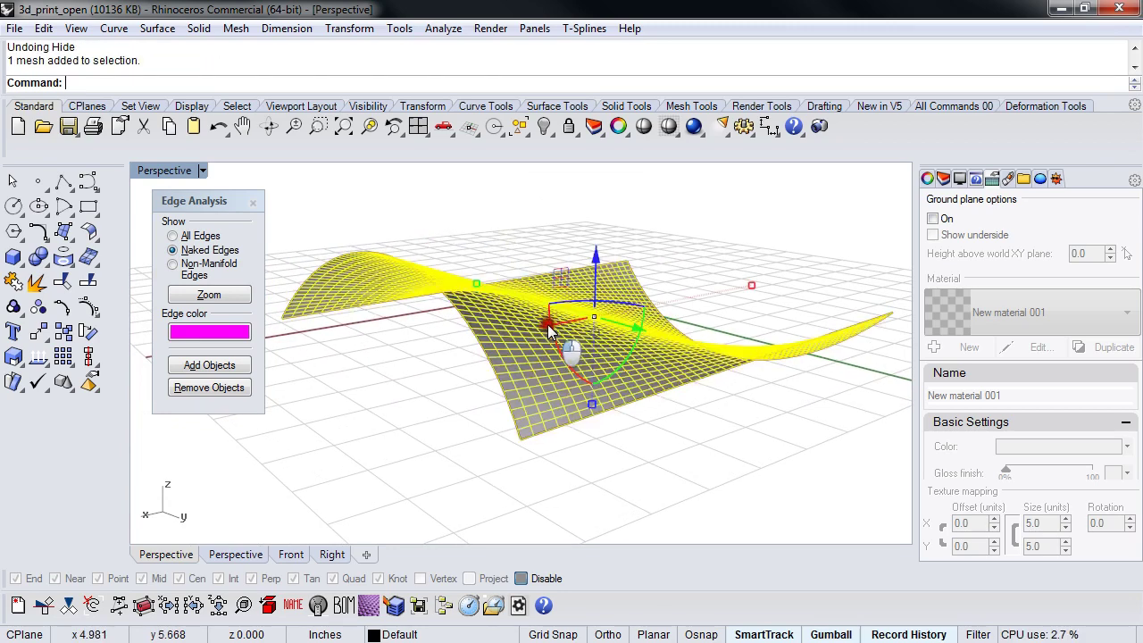
click(484, 246)
click(488, 356)
click(546, 403)
scroll(500, 393, down, 4)
shift+right_drag(491, 390, 450, 451)
drag(522, 350, 518, 188)
click(709, 357)
shift+right_drag(677, 337, 674, 394)
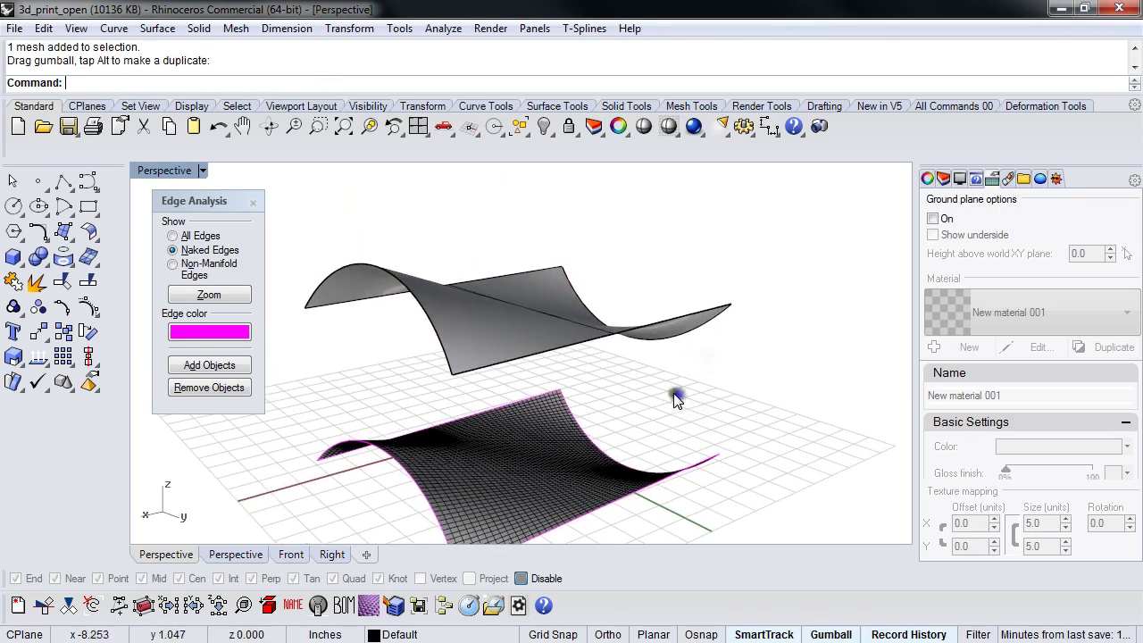
- Offset the raised surface into a solid with all directions flipped downward and a distance of 0.150
click(496, 454)
click(372, 400)
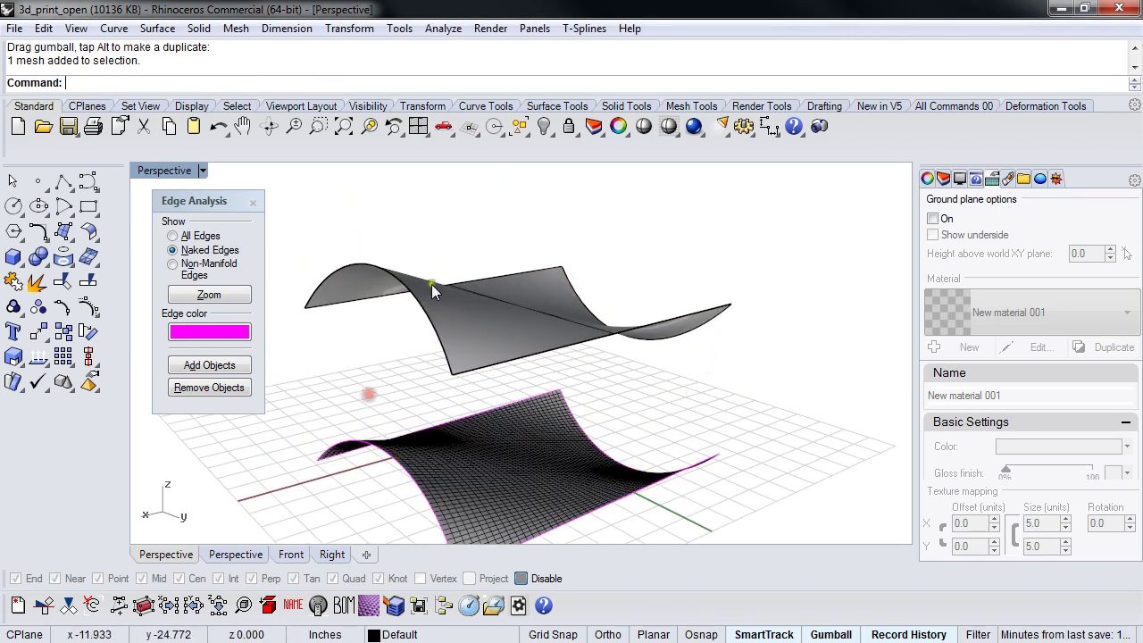
click(432, 284)
click(198, 27)
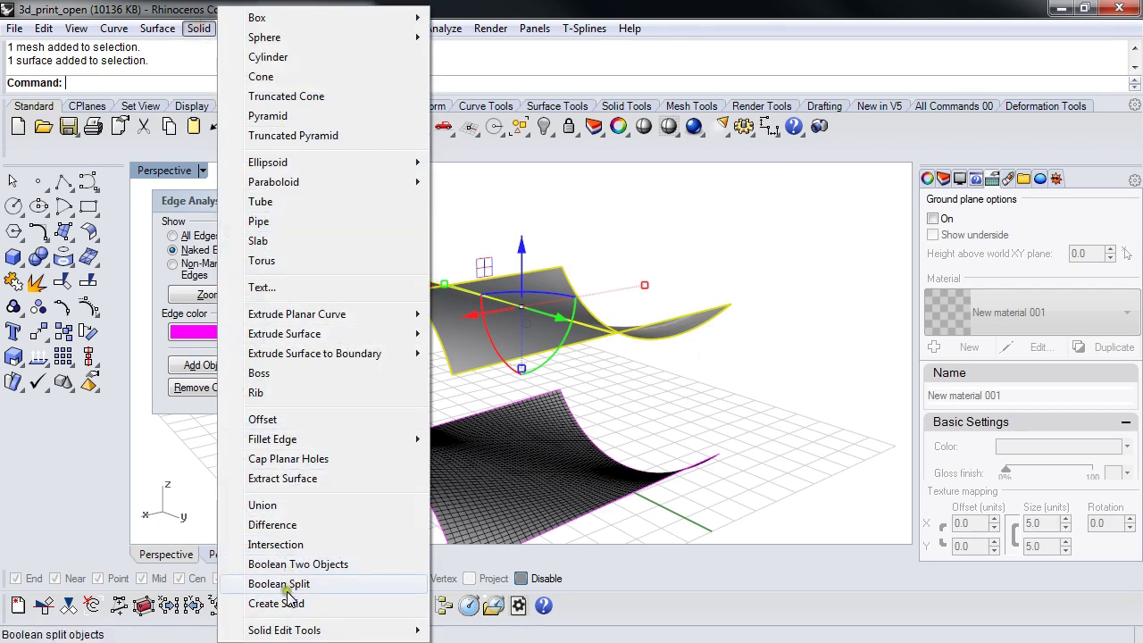
click(274, 427)
scroll(384, 340, up, 5)
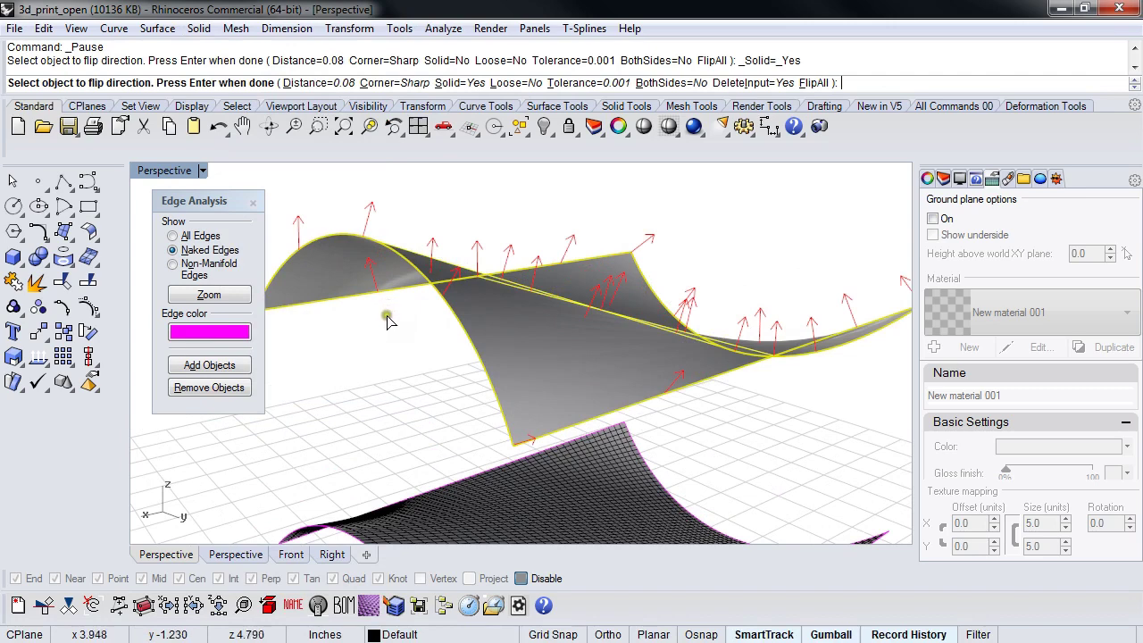
text(f)
key(Return)
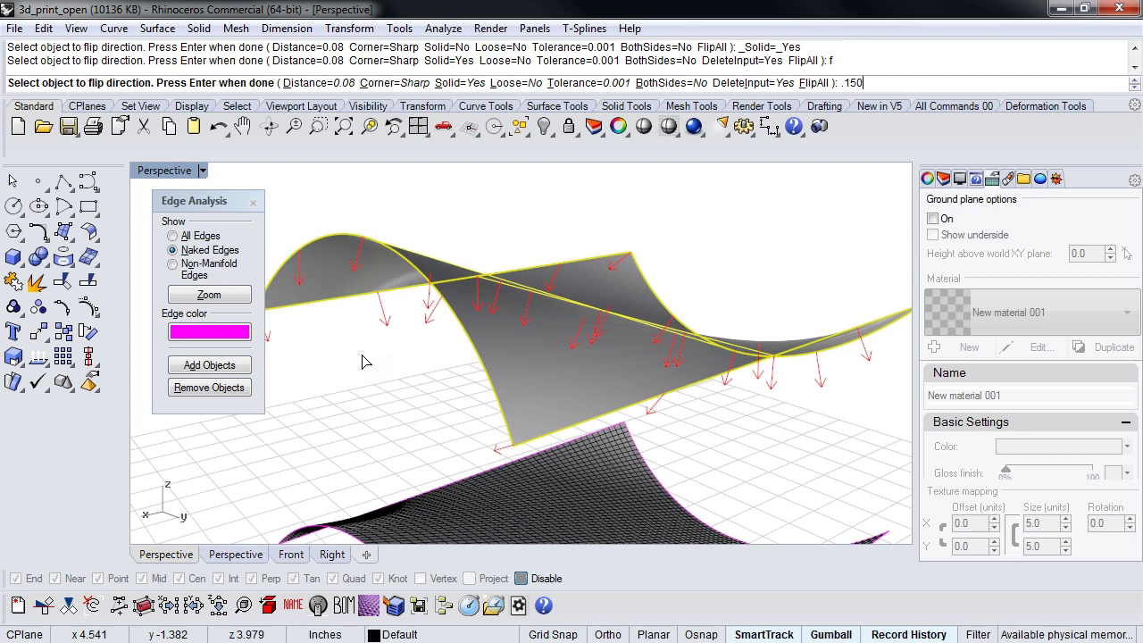
key(Return)
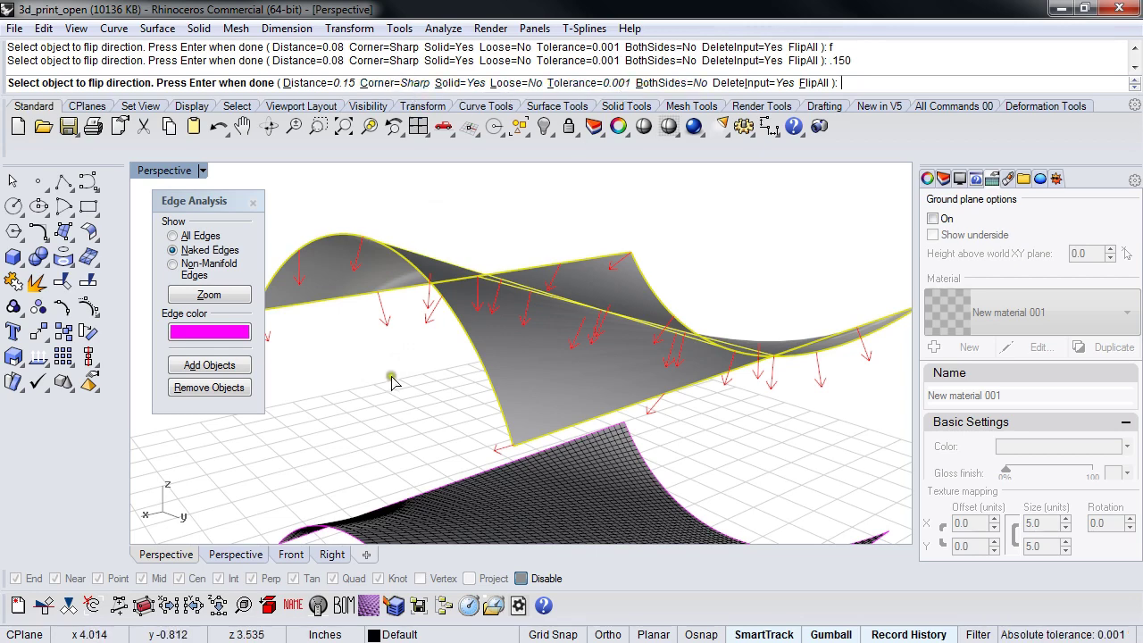
right_click(409, 359)
right_drag(409, 359, 449, 380)
click(420, 385)
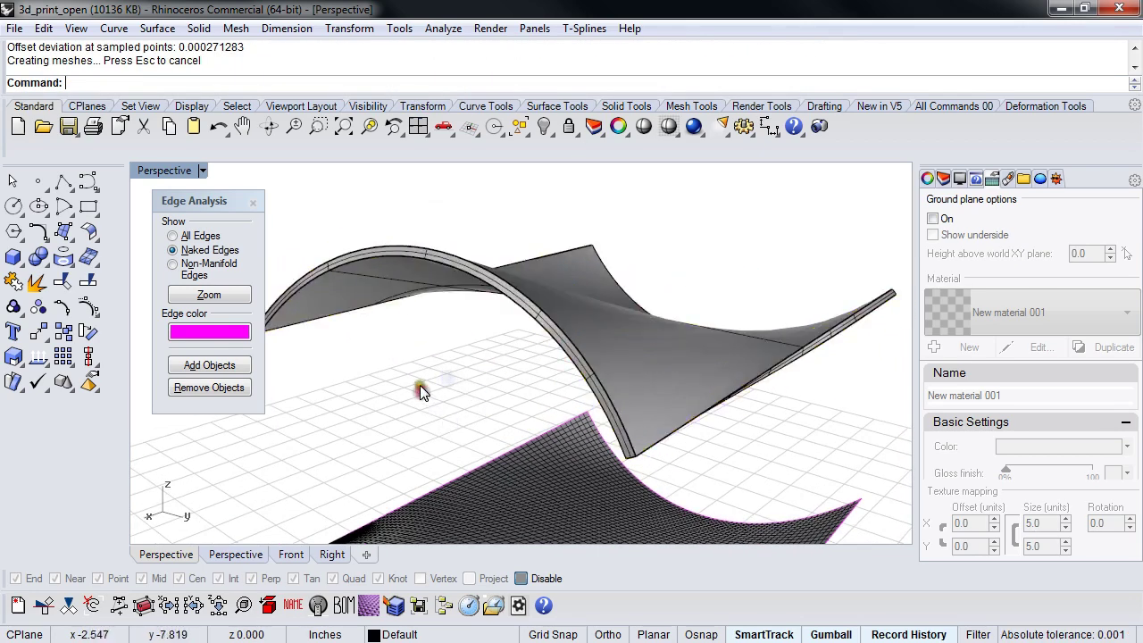
- Mesh the offset solid with 3000 minimum initial grid quads, previewing it before creating the mesh
scroll(422, 384, down, 4)
click(523, 353)
text(Mesh)
key(Return)
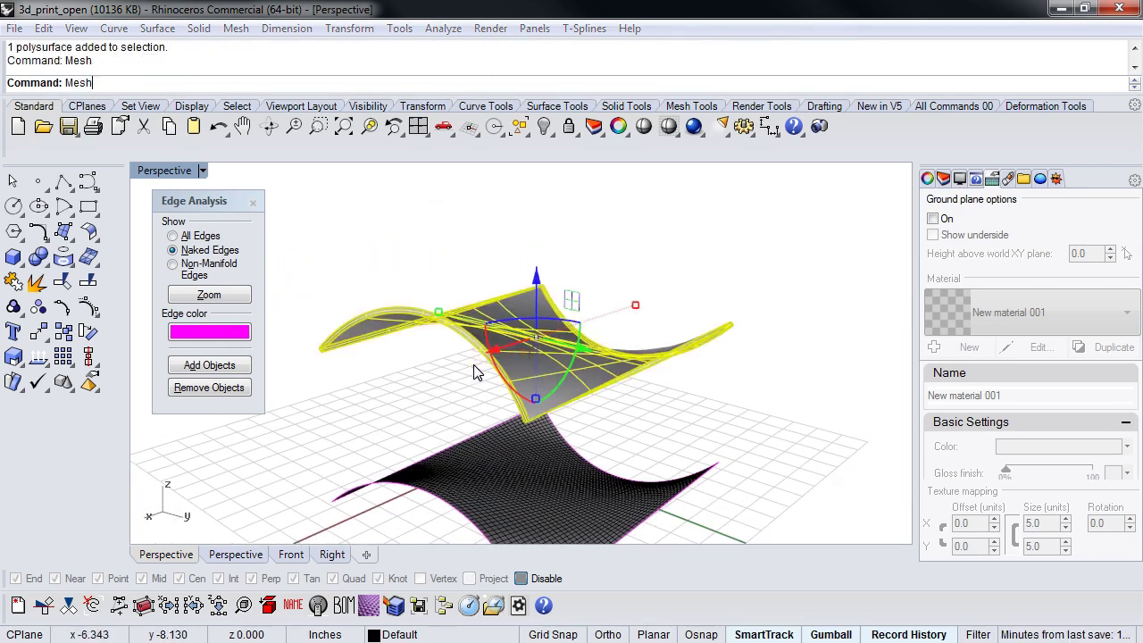
click(211, 364)
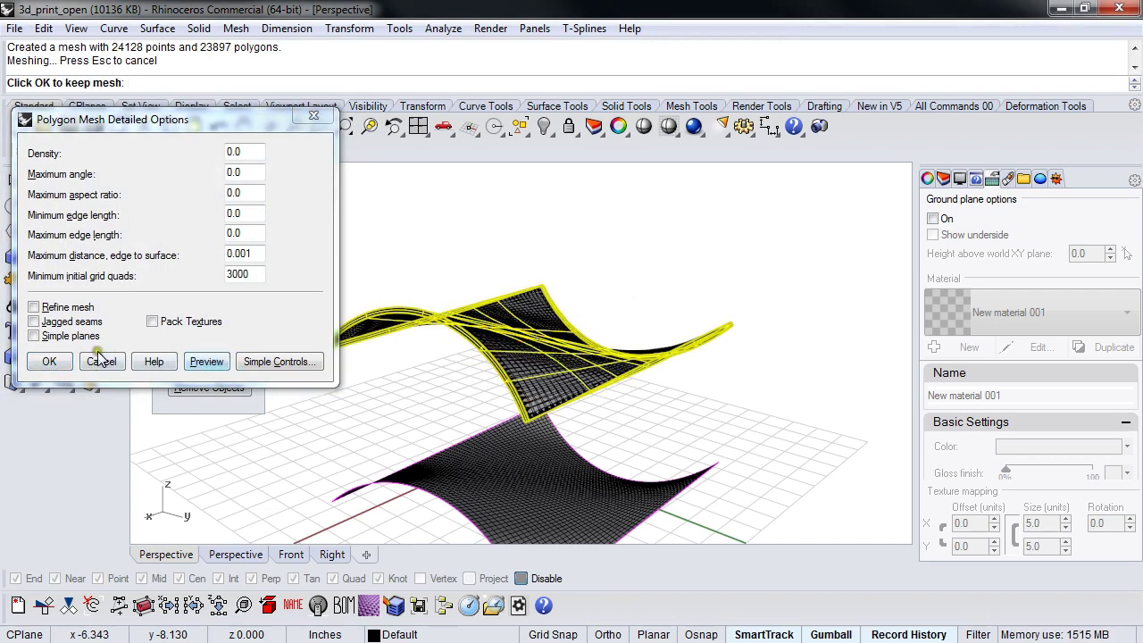
click(49, 361)
right_drag(492, 390, 671, 404)
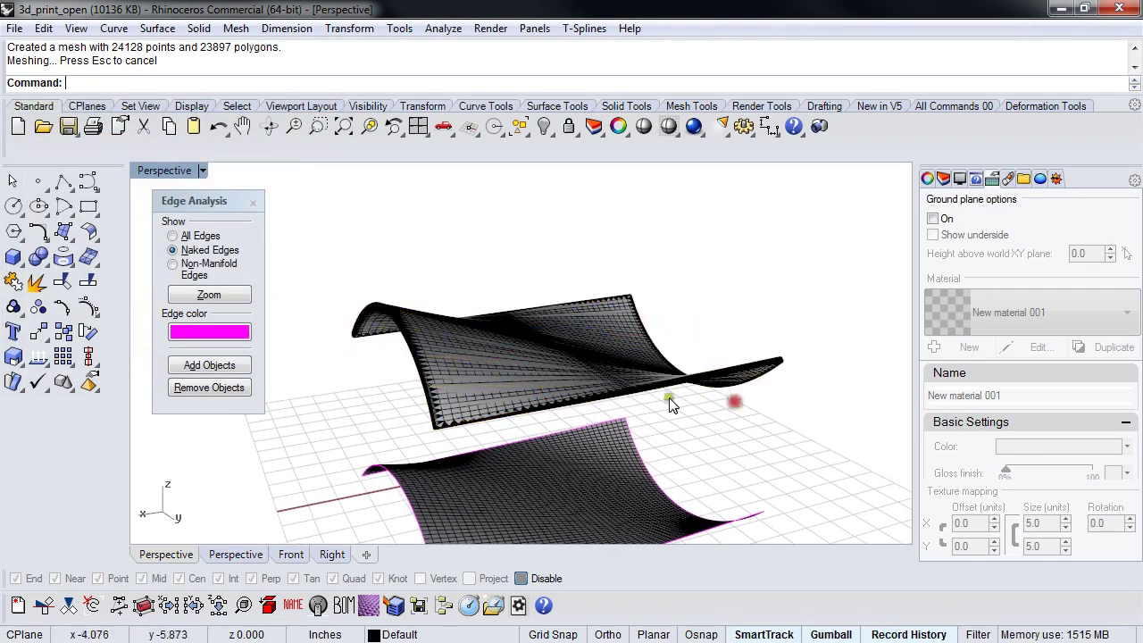
- Move the solid's mesh straight up above the offset solid to compare the two
click(439, 375)
click(497, 423)
scroll(500, 384, down, 6)
drag(525, 321, 525, 239)
click(707, 325)
right_drag(675, 365, 578, 416)
scroll(566, 386, up, 5)
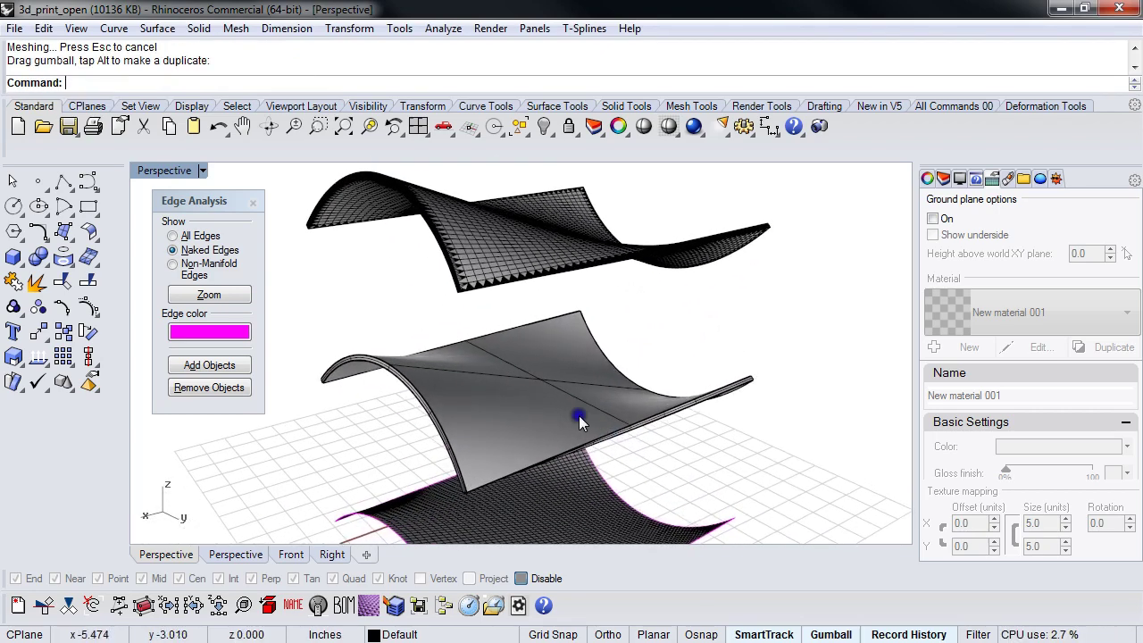
- Delete the offset solid and its mesh, keeping only the original surface mesh on the grid
click(460, 398)
key(Delete)
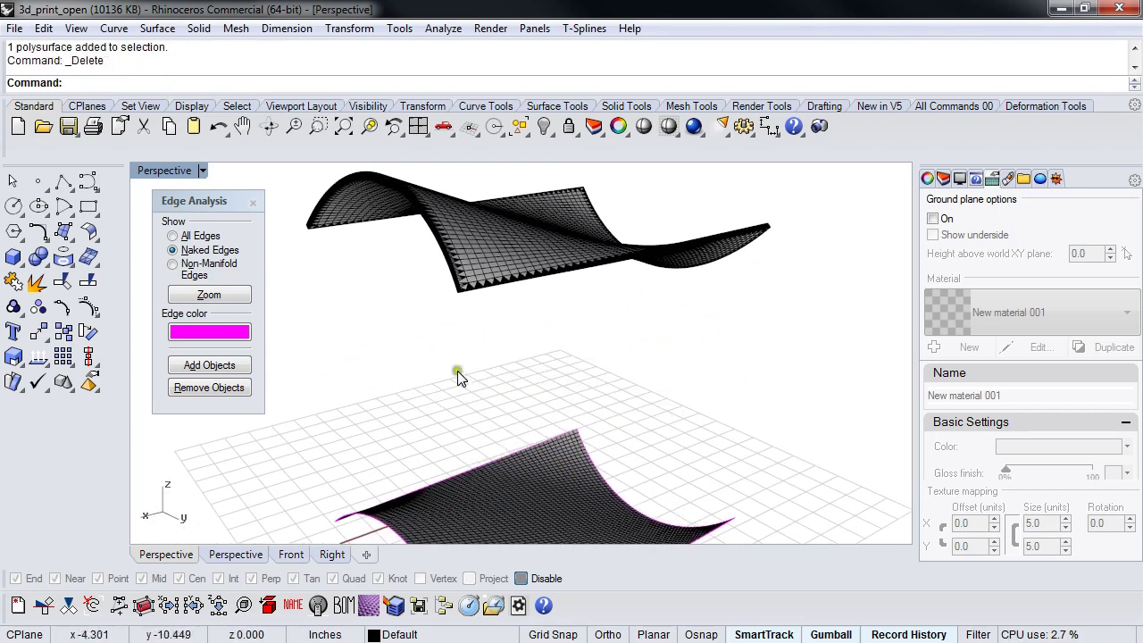
scroll(457, 373, down, 5)
click(397, 286)
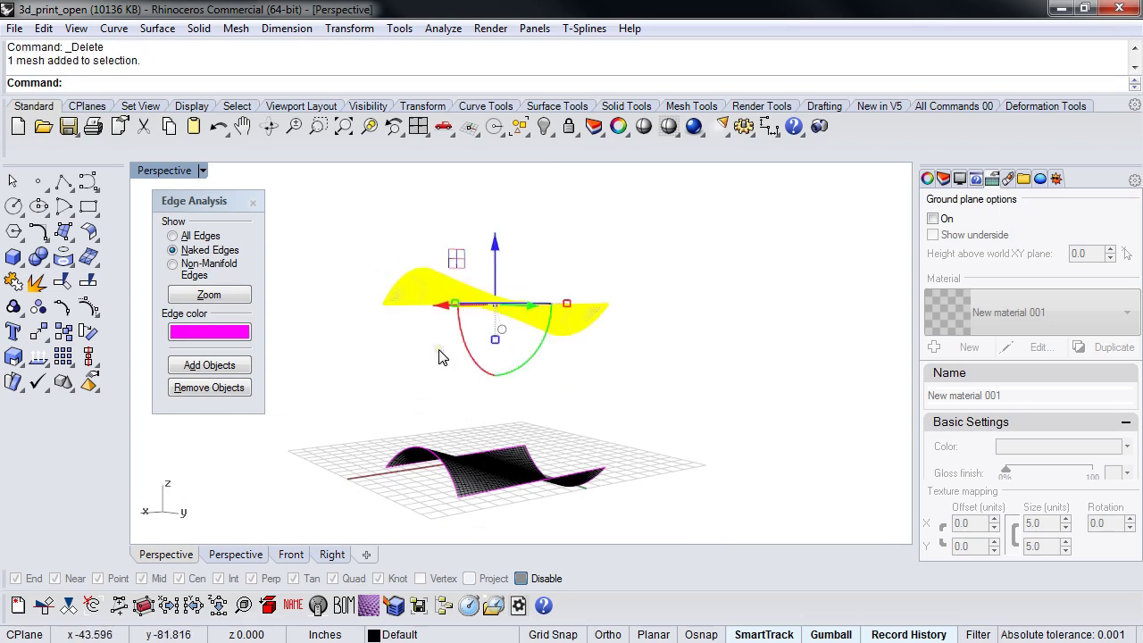
key(Delete)
scroll(457, 427, up, 5)
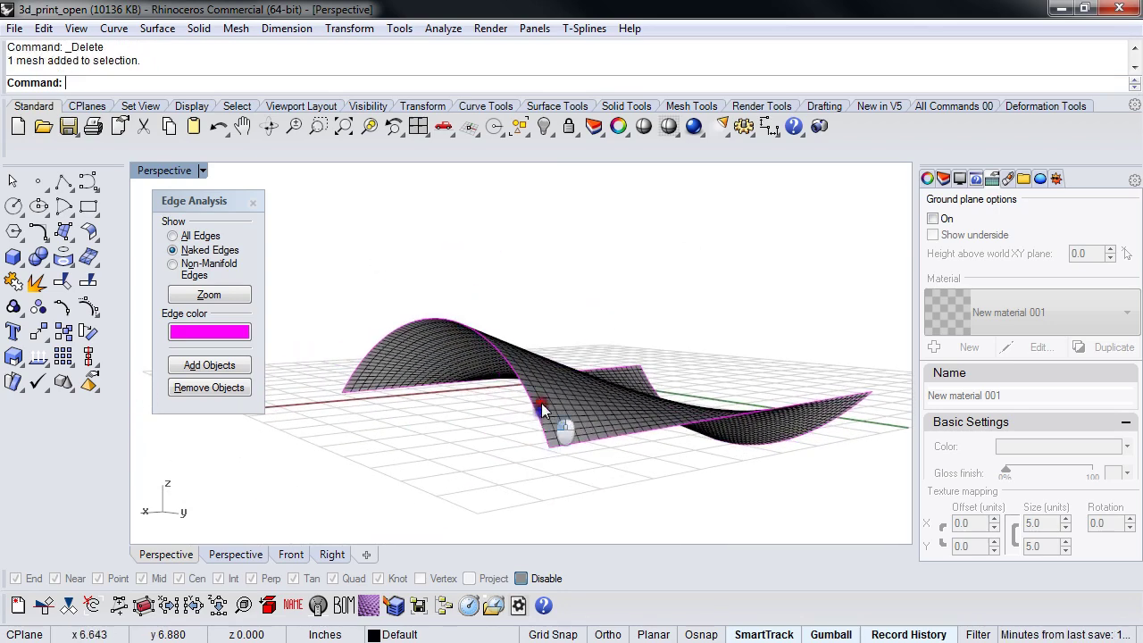
click(543, 410)
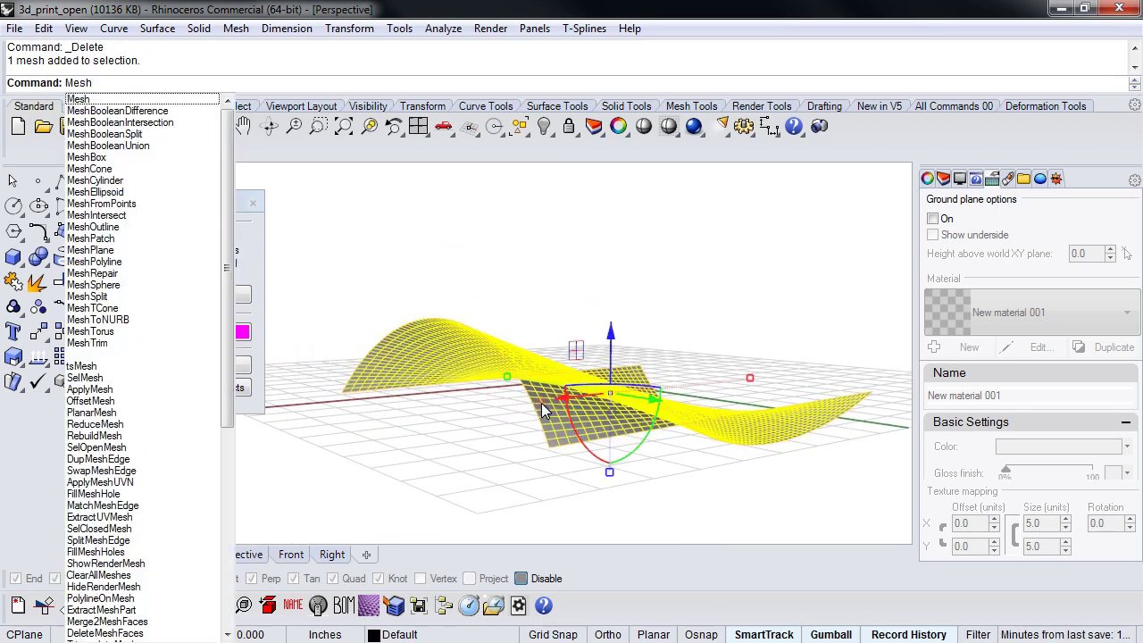
text(o)
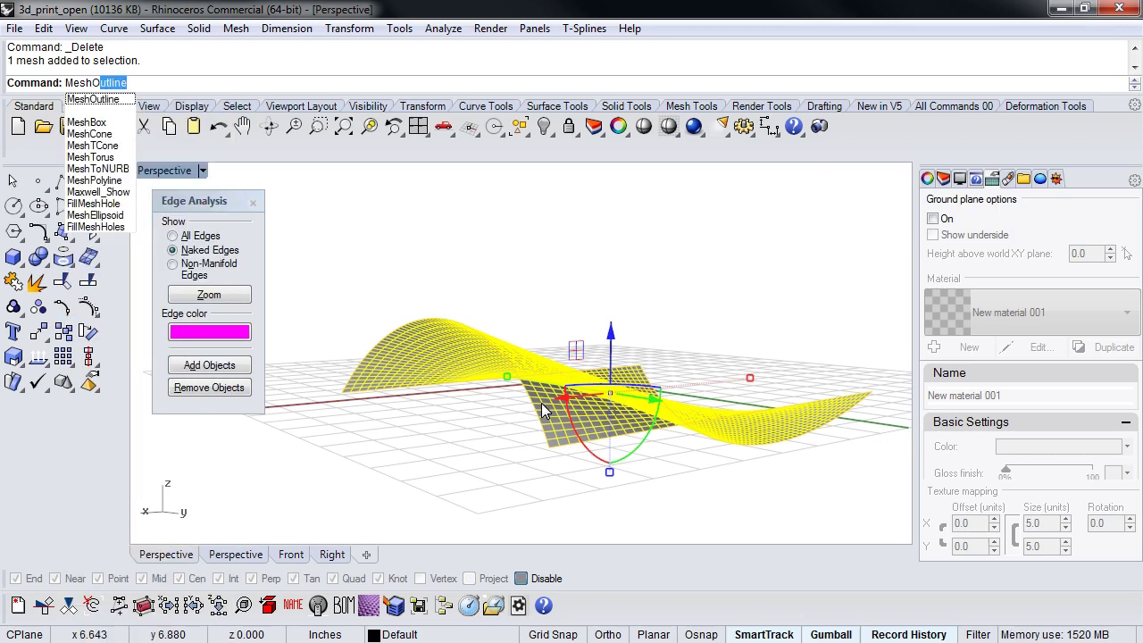
key(BackSpace)
key(BackSpace)
key(BackSpace)
key(BackSpace)
key(BackSpace)
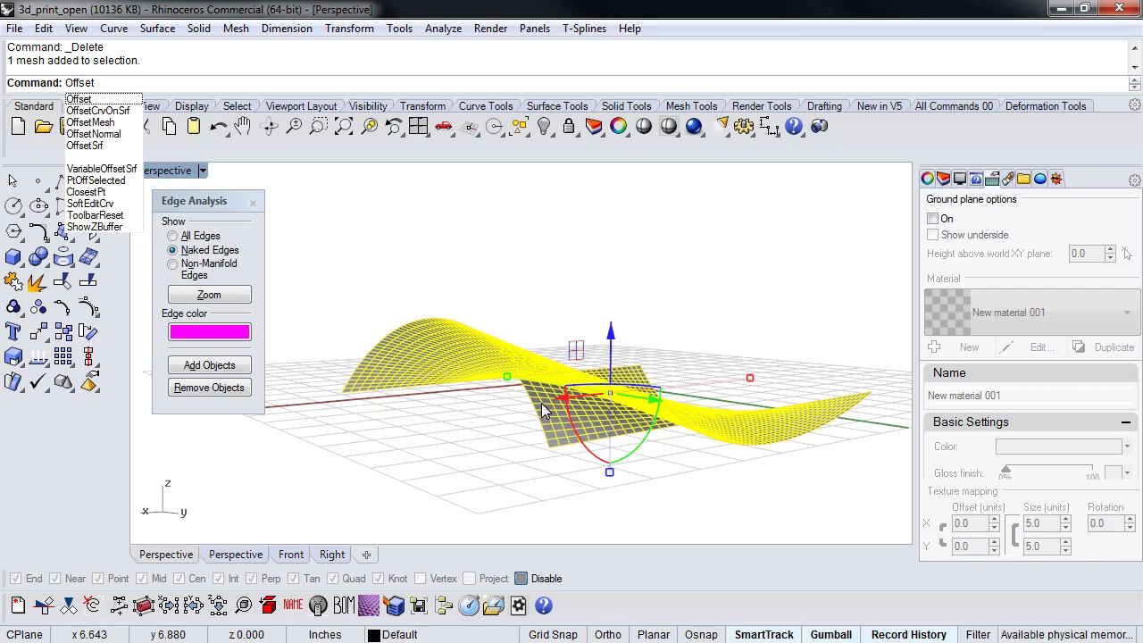
click(90, 122)
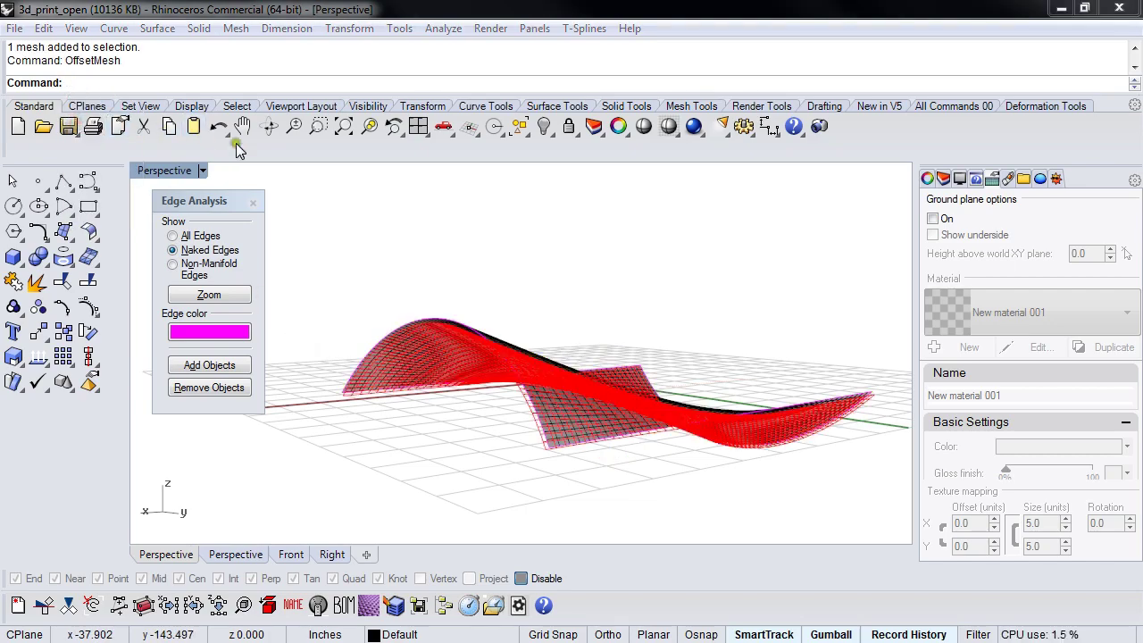
scroll(462, 406, up, 5)
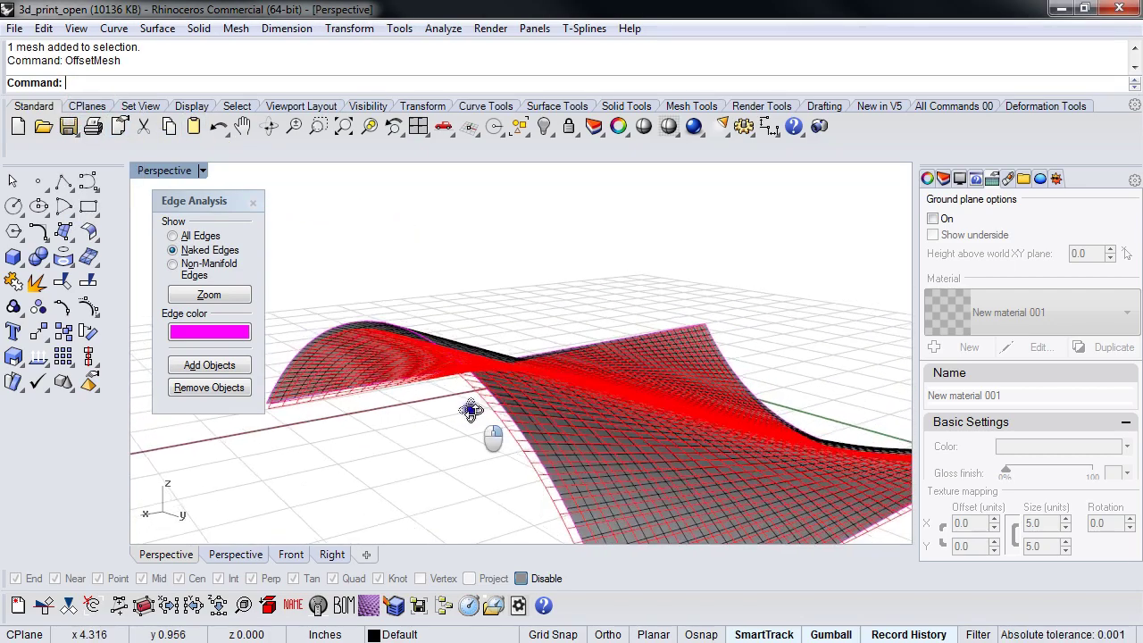
right_drag(471, 410, 360, 477)
key(Escape)
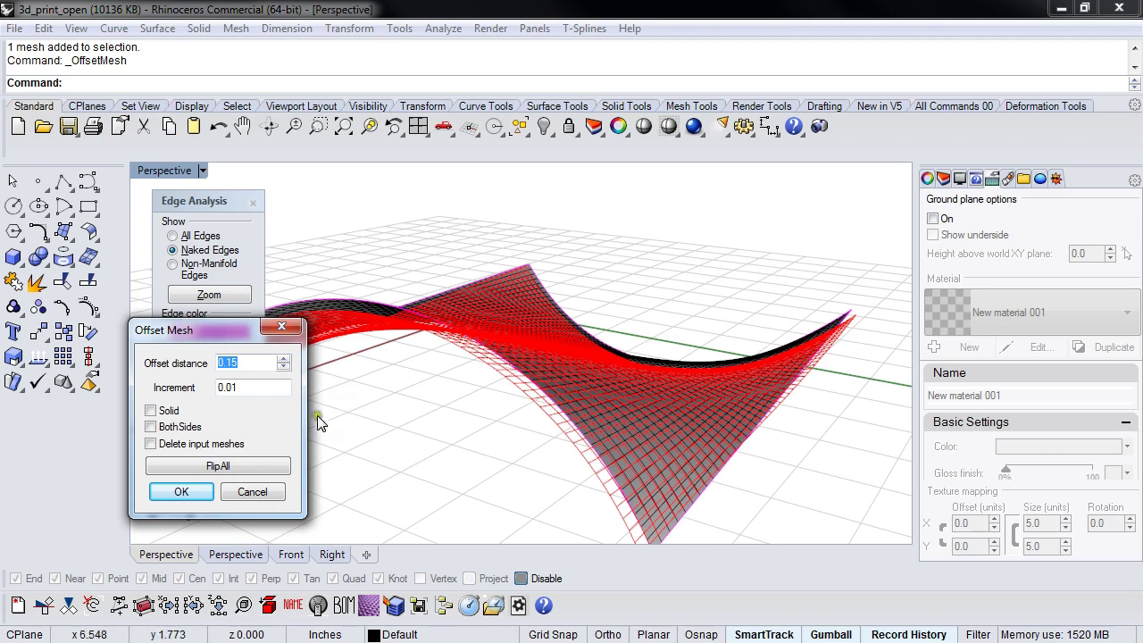
- Offset the mesh as a solid at a distance of 0.15, inspect the result, and undo the offset
click(151, 410)
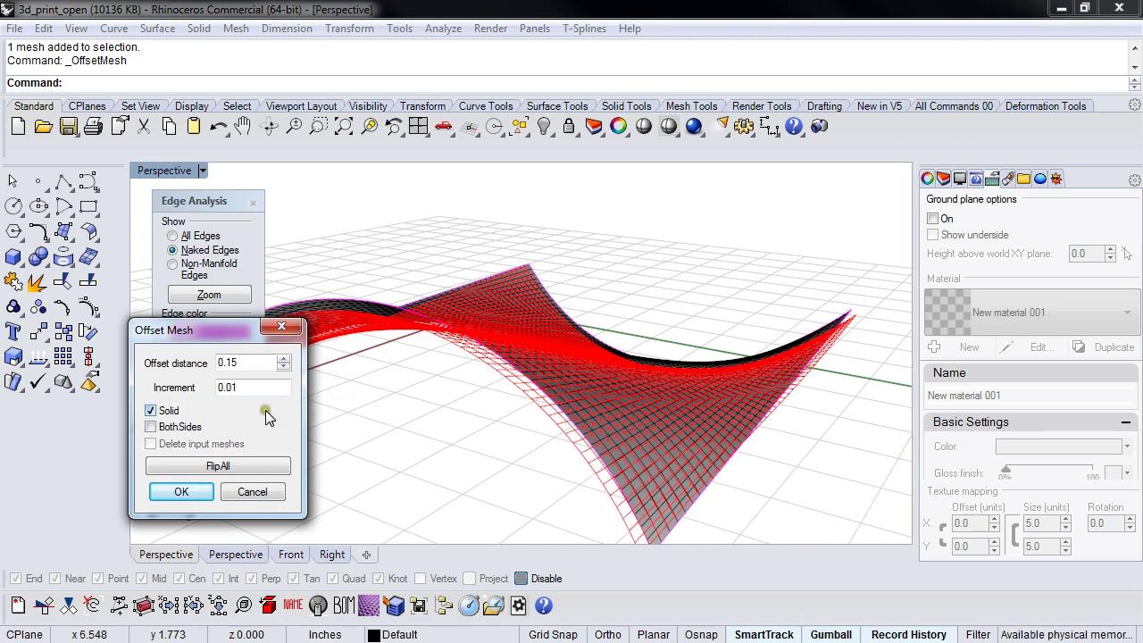
click(184, 491)
right_drag(186, 489, 580, 472)
click(390, 382)
right_drag(390, 382, 434, 459)
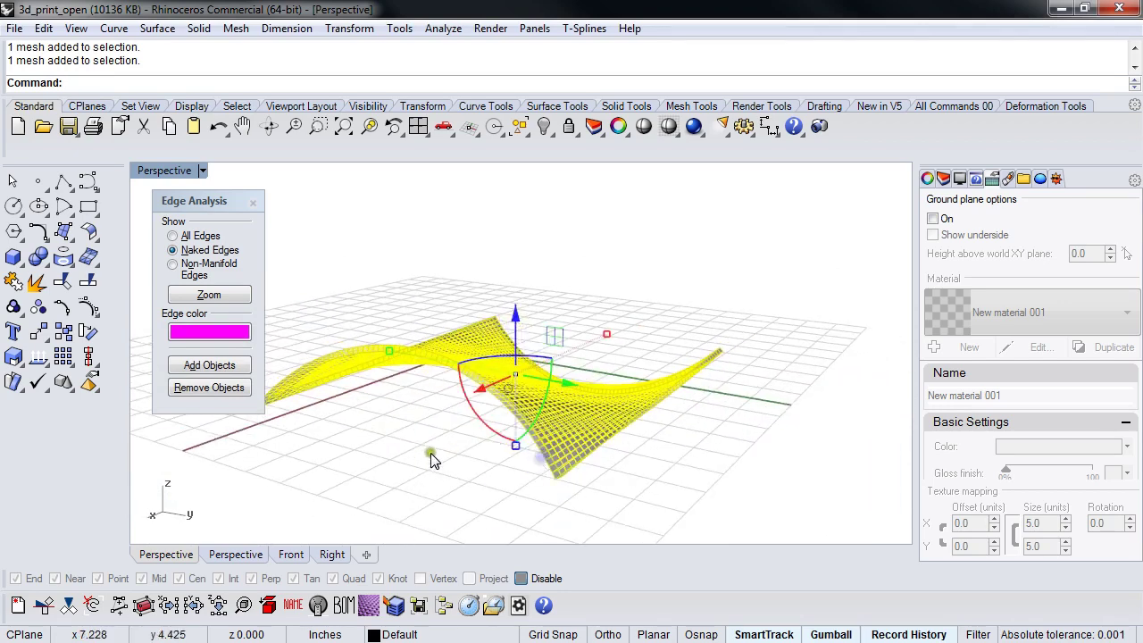
click(425, 456)
key(ctrl+z)
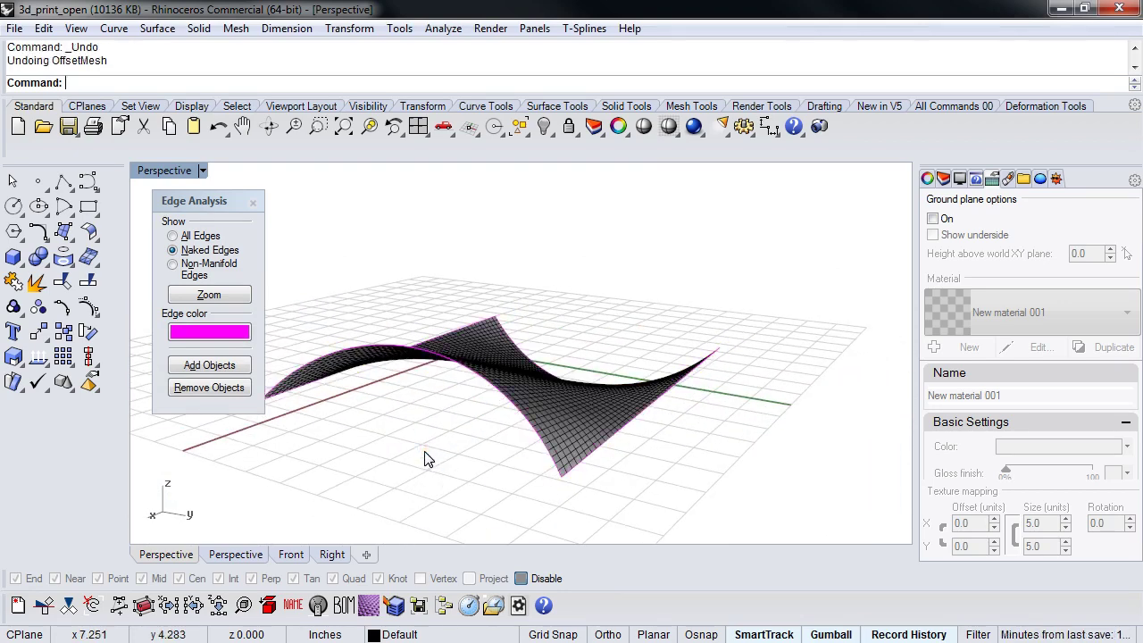
- Offset the surface mesh again as a solid at a distance of 0.15 and inspect the thickened edges
right_click(439, 433)
click(574, 387)
right_click(574, 387)
key(Return)
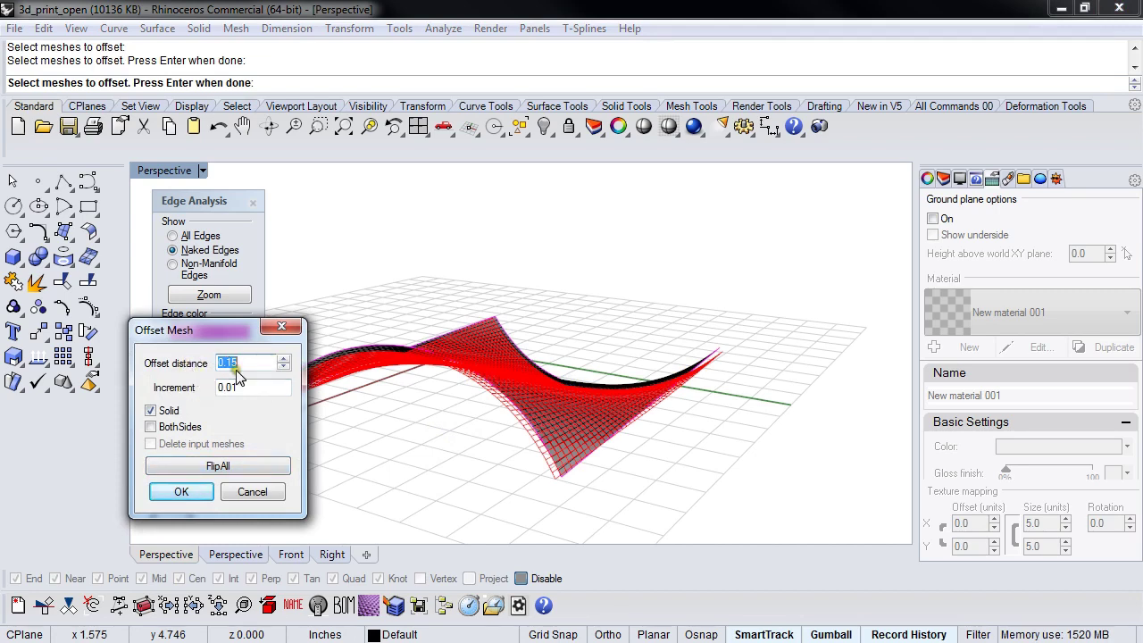
click(284, 368)
click(284, 368)
click(284, 368)
click(284, 368)
click(284, 368)
click(284, 368)
click(281, 359)
click(282, 358)
drag(281, 357, 281, 357)
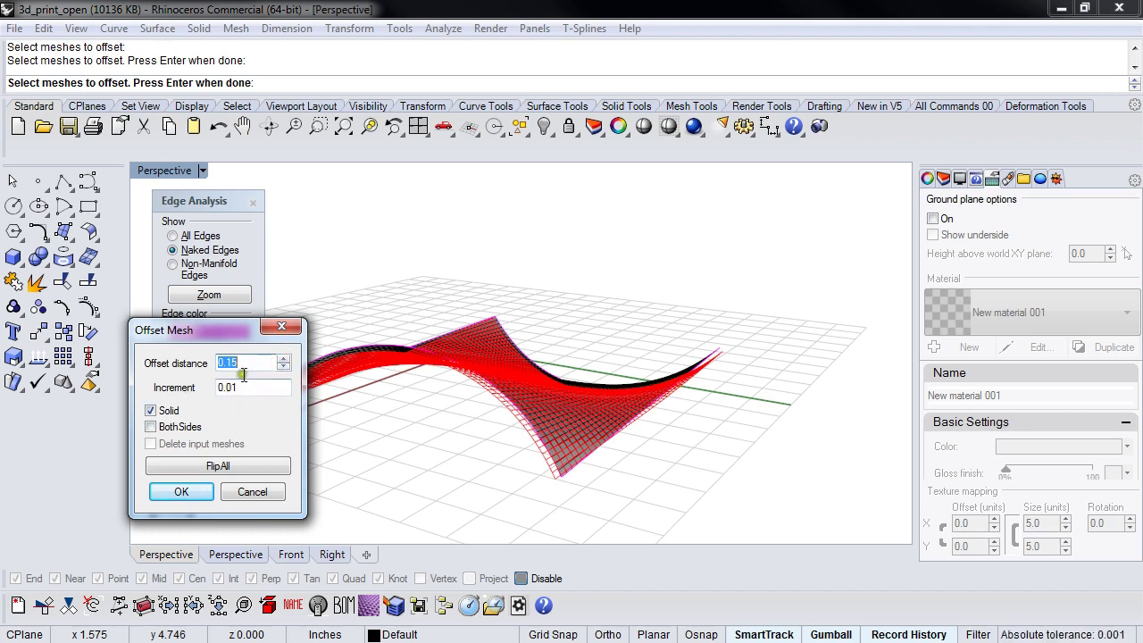
click(151, 411)
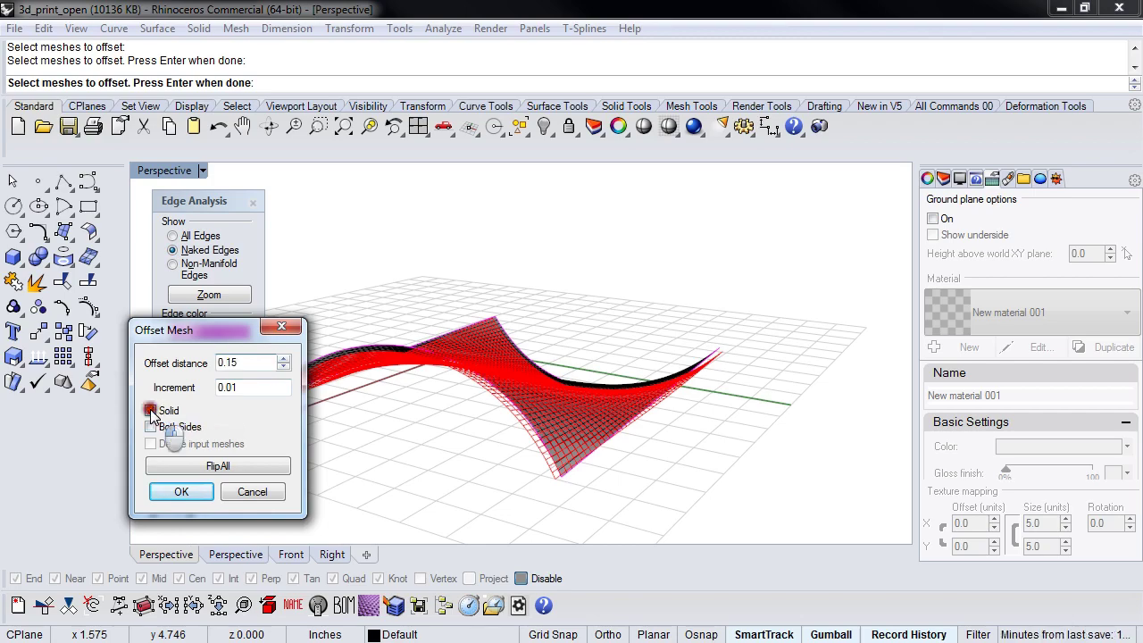
click(183, 494)
right_drag(485, 454, 511, 457)
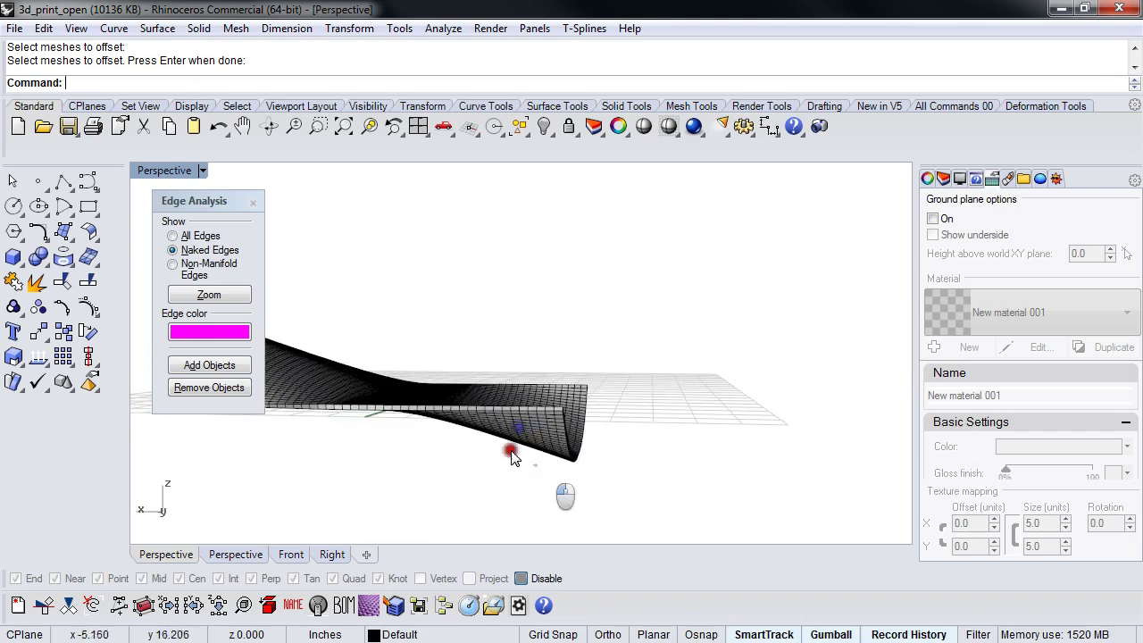
- Delete the thickened test mesh to clear the scene
click(512, 456)
key(Delete)
right_drag(420, 438, 465, 442)
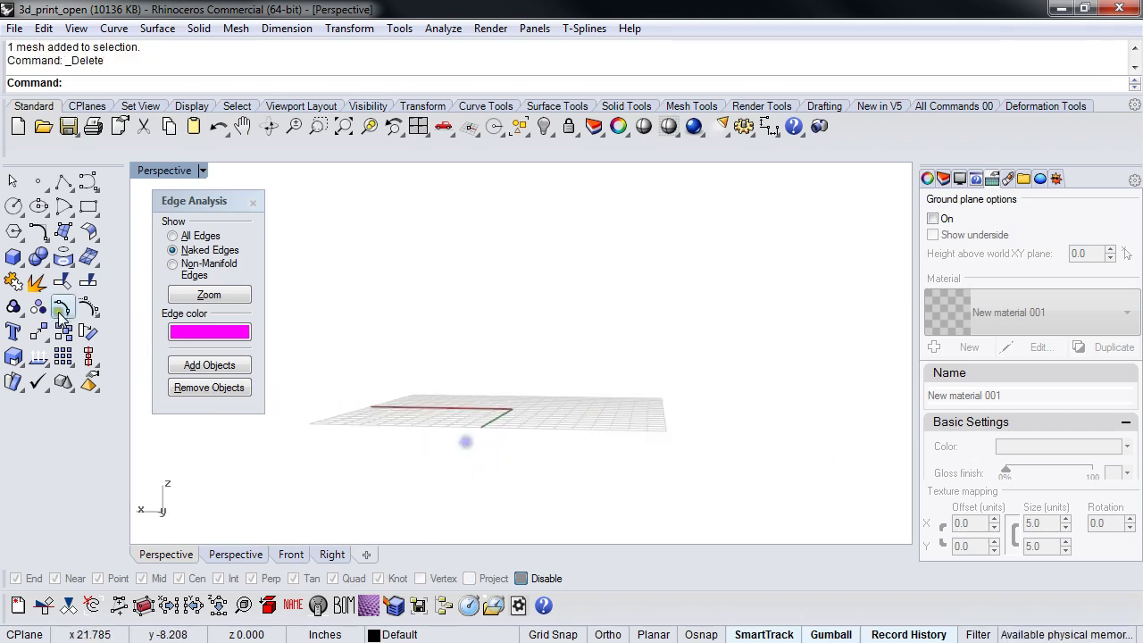
click(37, 258)
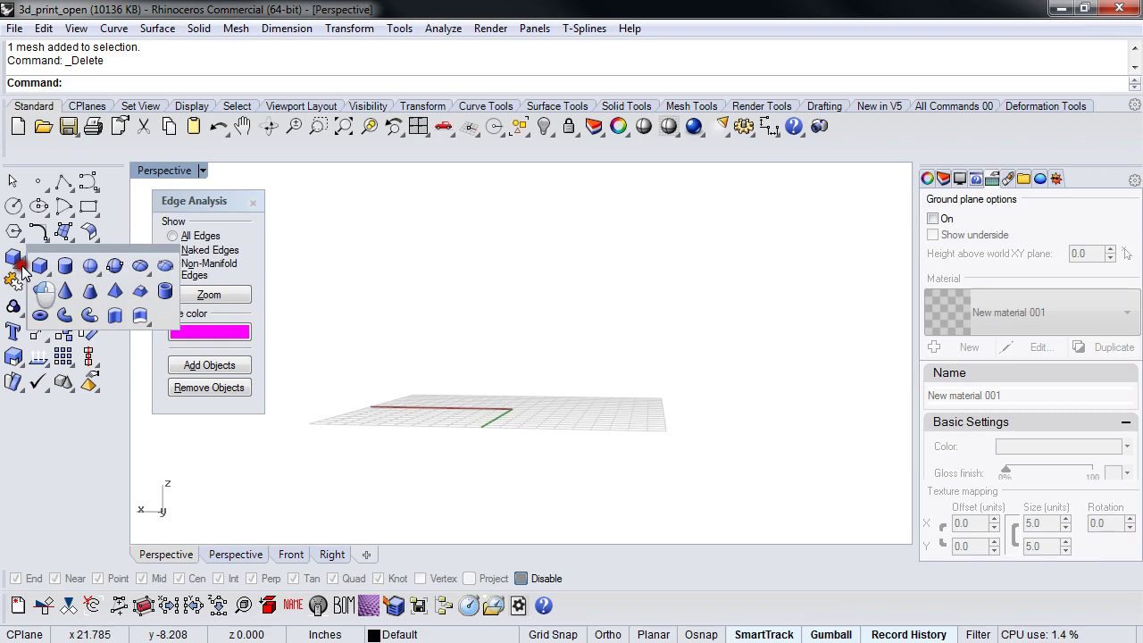
click(91, 263)
click(396, 379)
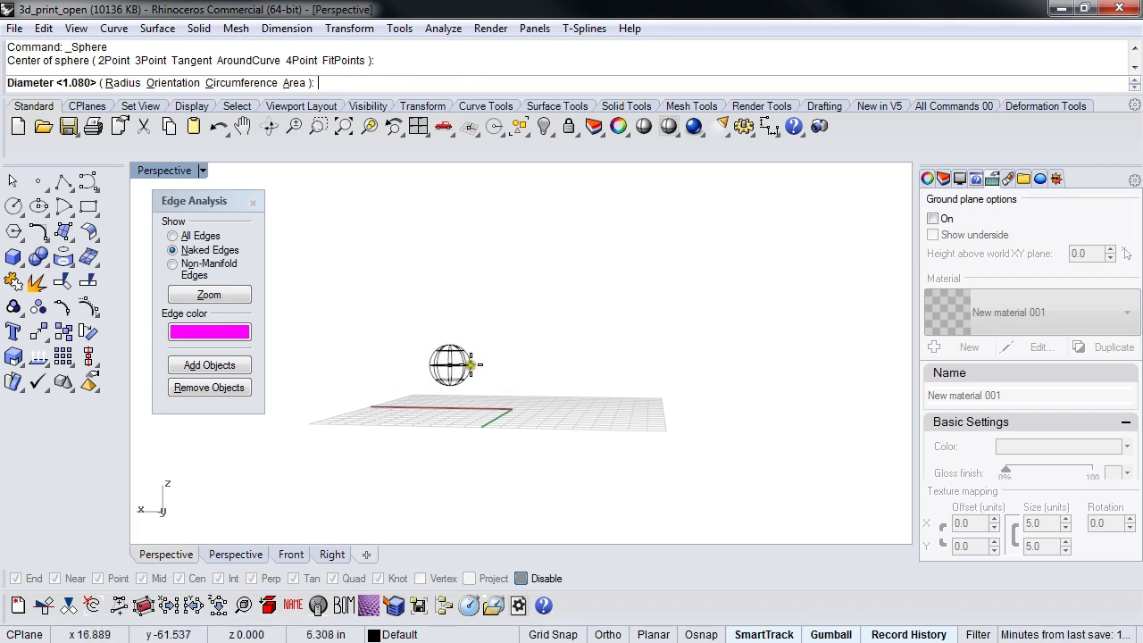
click(486, 363)
right_drag(486, 363, 544, 399)
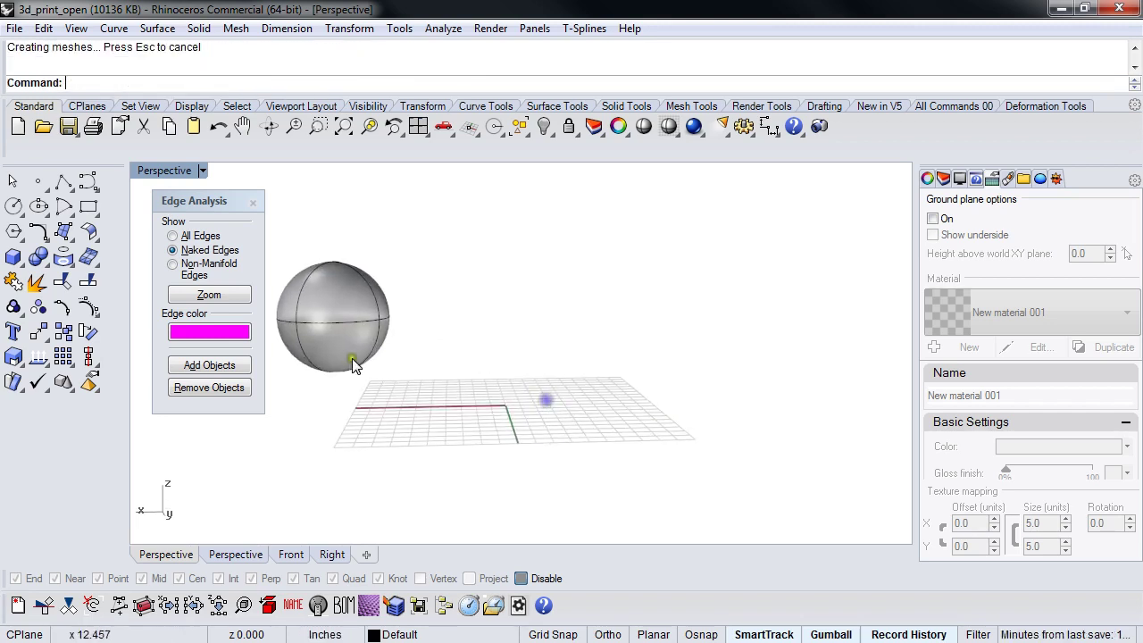
shift+right_drag(352, 358, 643, 449)
scroll(389, 351, up, 4)
right_drag(449, 369, 531, 392)
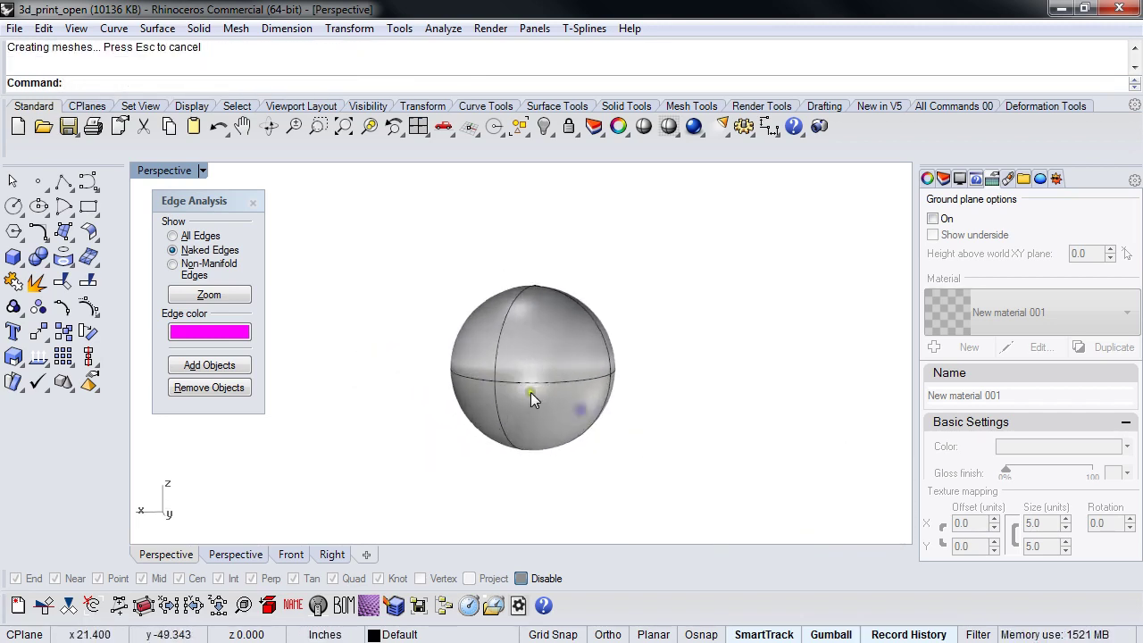
click(530, 392)
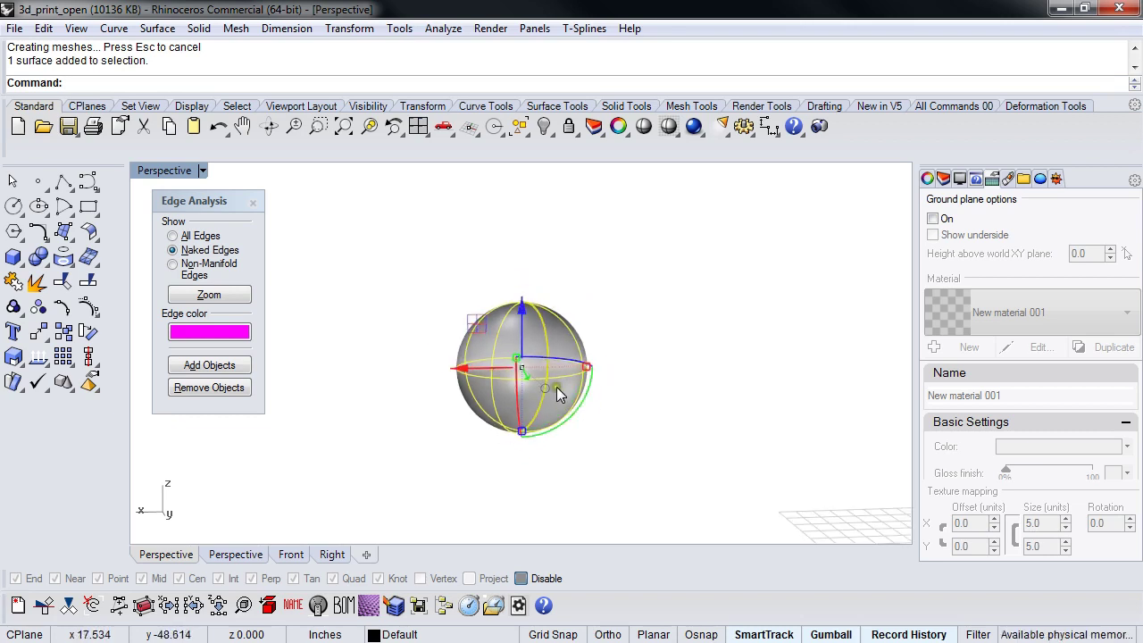
key(Delete)
shift+right_drag(566, 423, 355, 391)
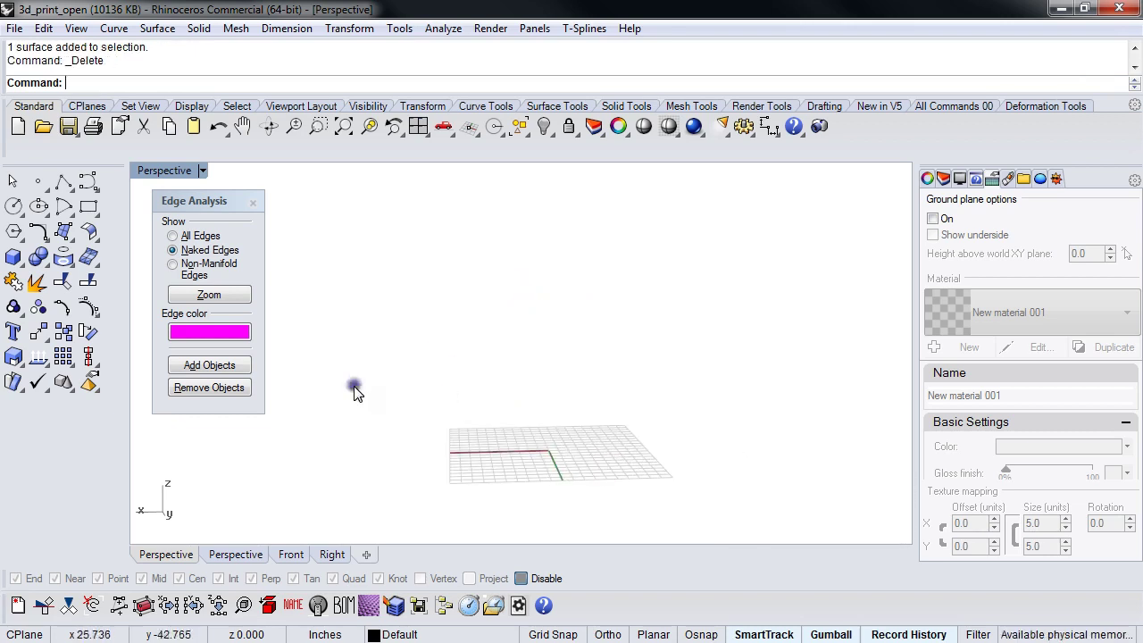
- Create a sphere about 9 inches in diameter centred at the origin and display it in wireframe
click(27, 265)
click(20, 265)
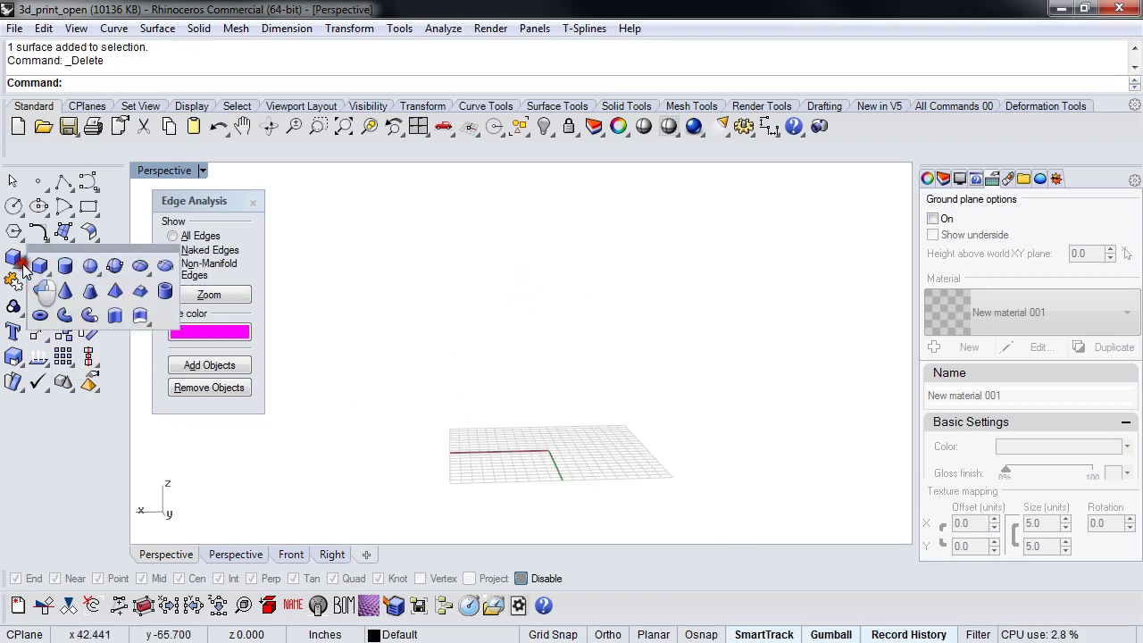
click(94, 266)
text(0)
key(Return)
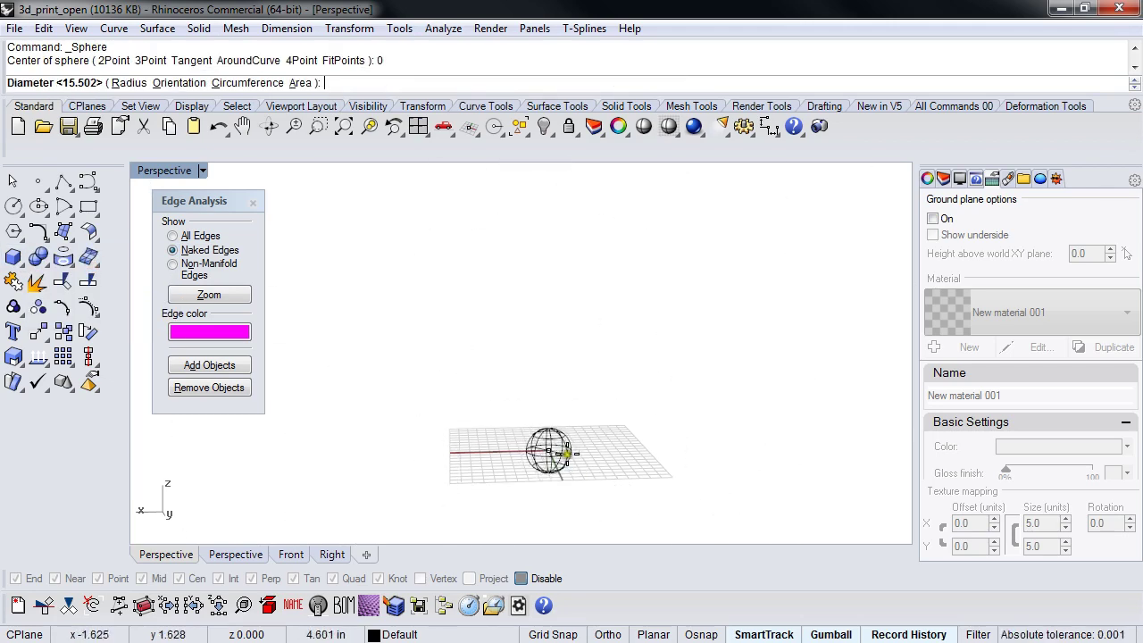
click(592, 451)
scroll(583, 460, up, 4)
mouse_move(583, 459)
shift+right_down()
mouse_move(573, 409)
mouse_move(542, 401)
mouse_move(630, 412)
mouse_move(579, 439)
shift+right_up()
middle_click(570, 408)
right_click(525, 355)
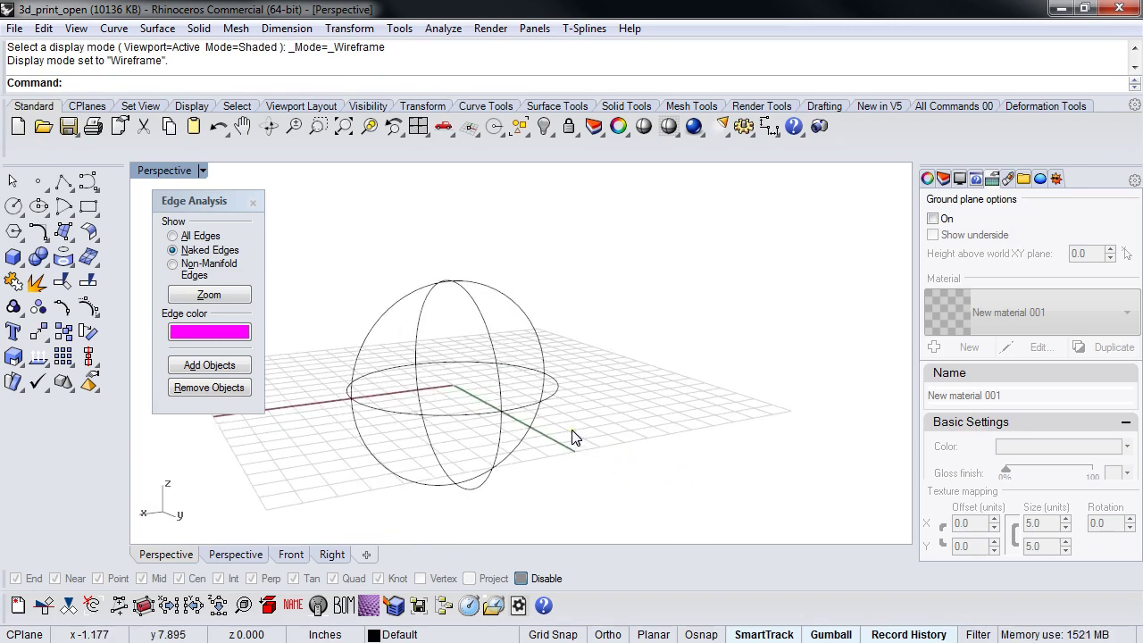
- In the Front view, draw a short horizontal line across the sphere's lowest point and raise it slightly to cut the sphere
right_drag(573, 438, 531, 416)
click(471, 433)
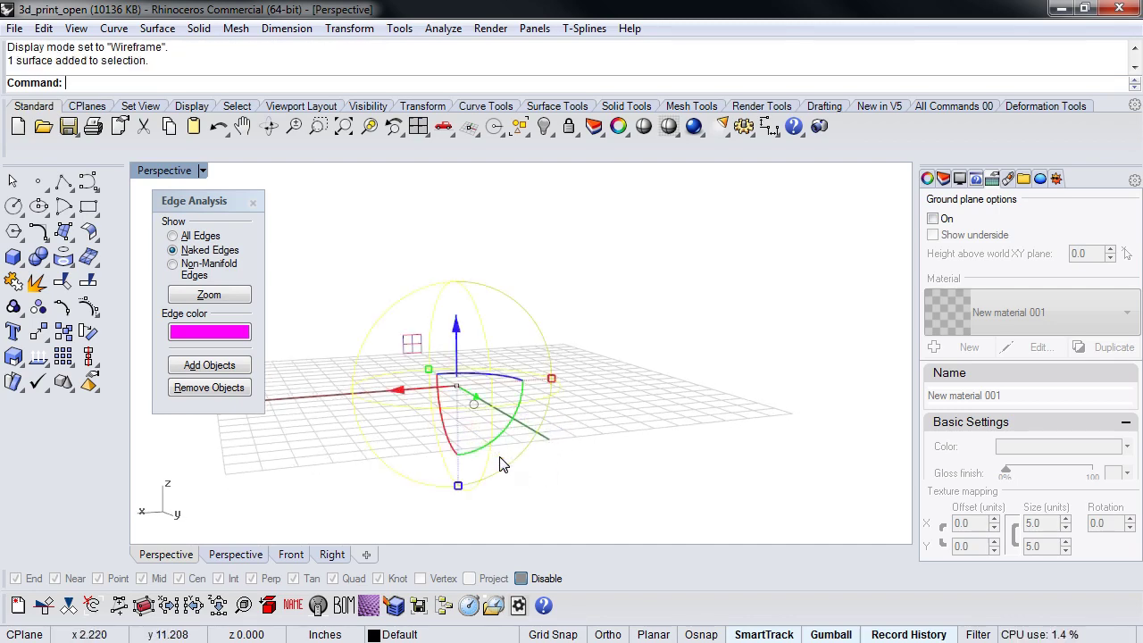
click(526, 465)
text(f)
right_click(543, 492)
right_drag(605, 500, 487, 436)
scroll(484, 442, up, 8)
click(64, 181)
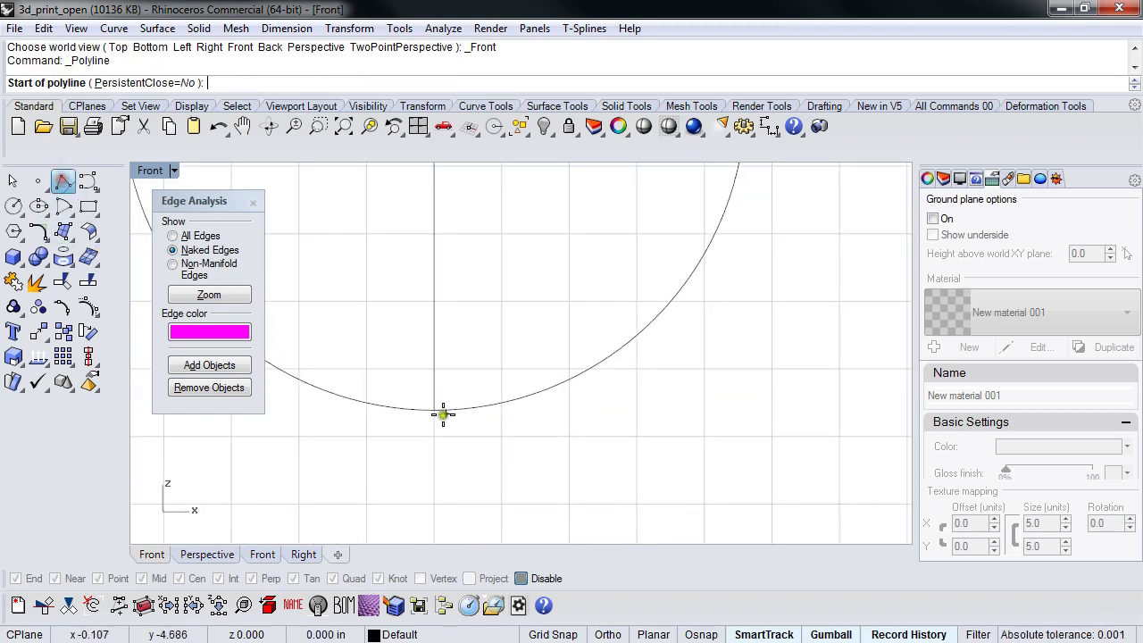
click(379, 410)
click(556, 418)
right_click(557, 418)
click(532, 410)
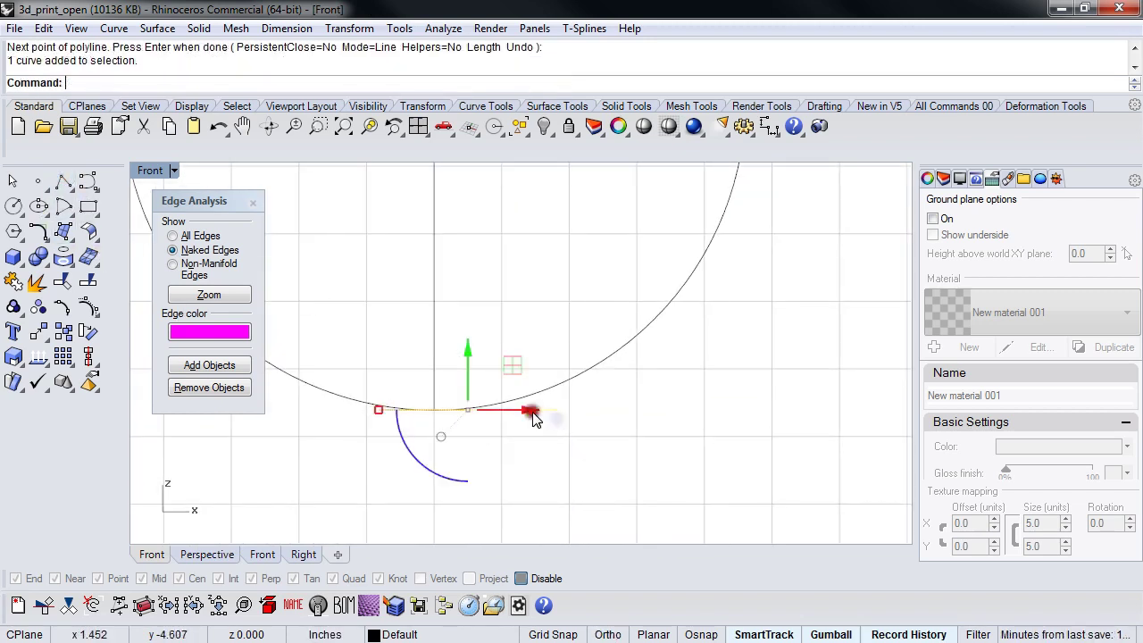
drag(464, 358, 464, 356)
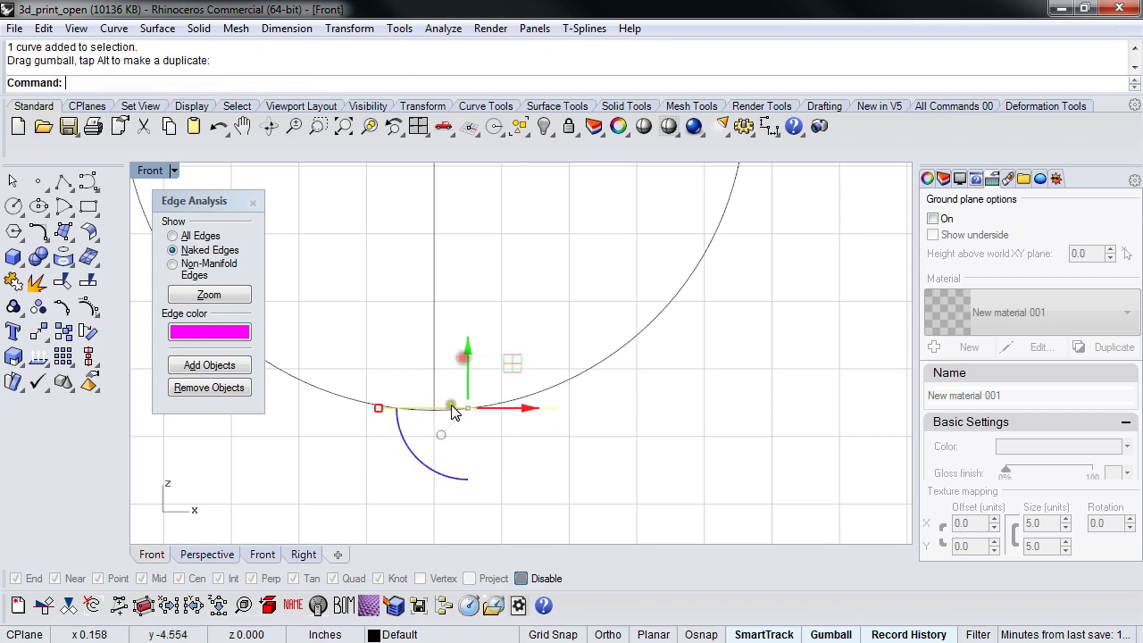
- Trim the small cap off the sphere's bottom with the line and delete the cutting line
scroll(432, 427, up, 5)
key(ctrl+t)
click(423, 412)
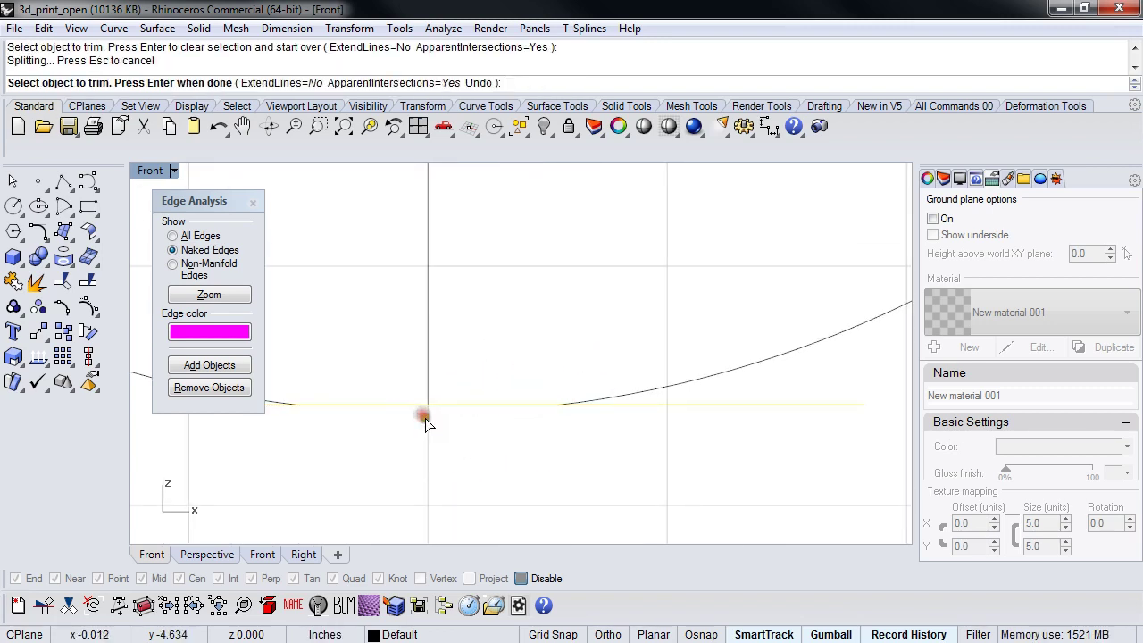
right_click(423, 416)
scroll(481, 441, down, 10)
key(Return)
click(600, 437)
key(Delete)
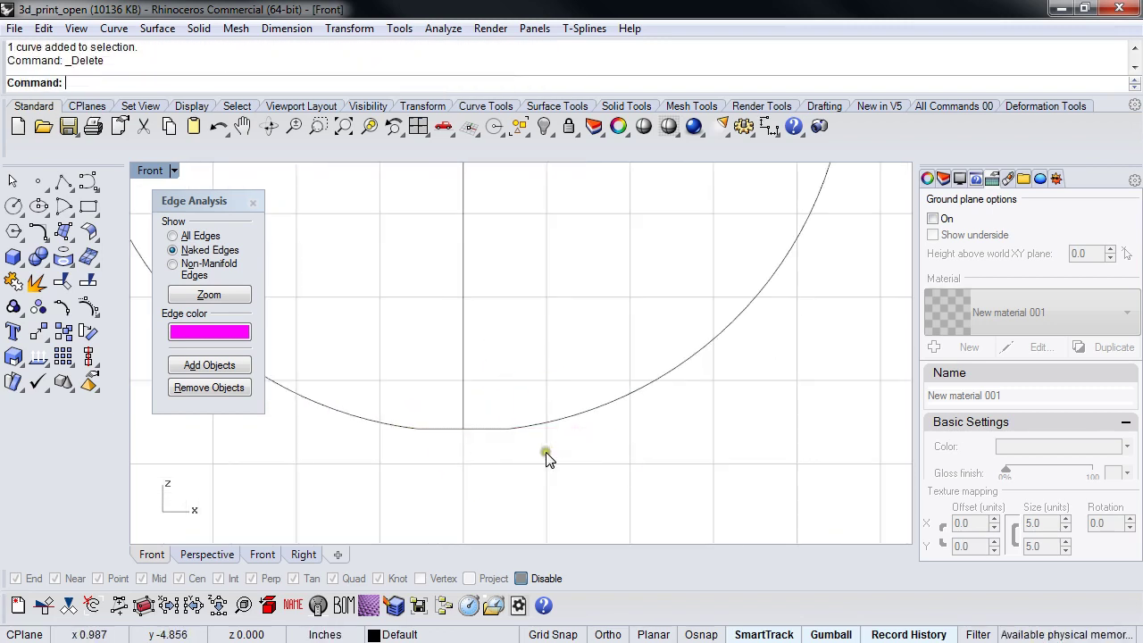
- Return to the Perspective view and create a dense mesh from the trimmed sphere using a new minimum initial grid quads value
scroll(539, 451, down, 5)
key(ctrl+F4)
right_drag(429, 448, 566, 436)
scroll(526, 390, up, 5)
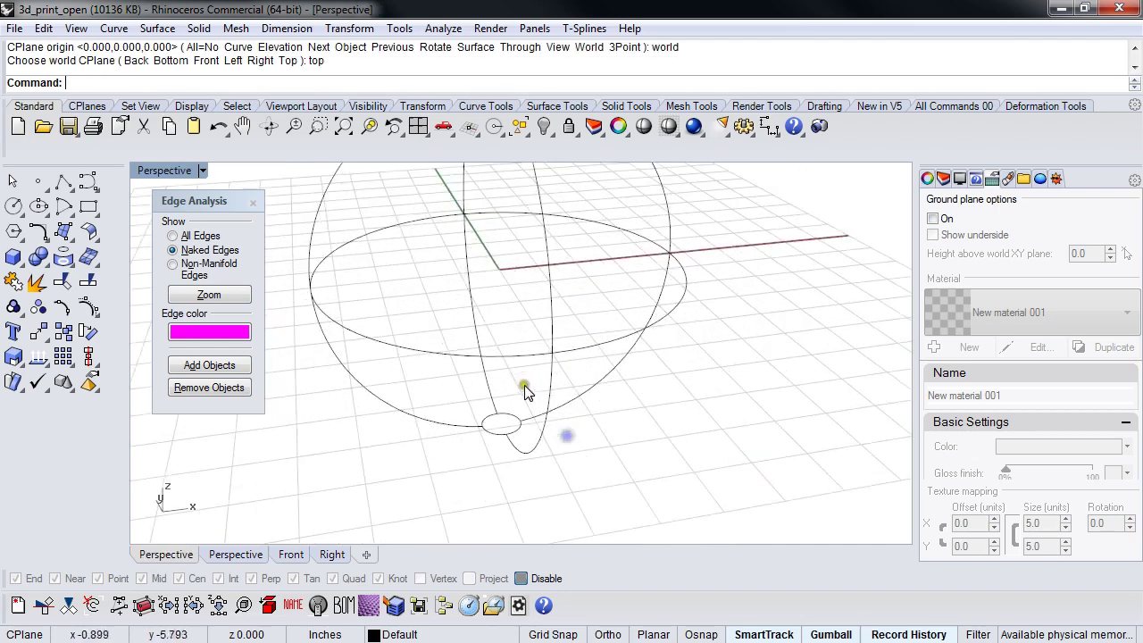
right_drag(526, 390, 536, 443)
click(555, 428)
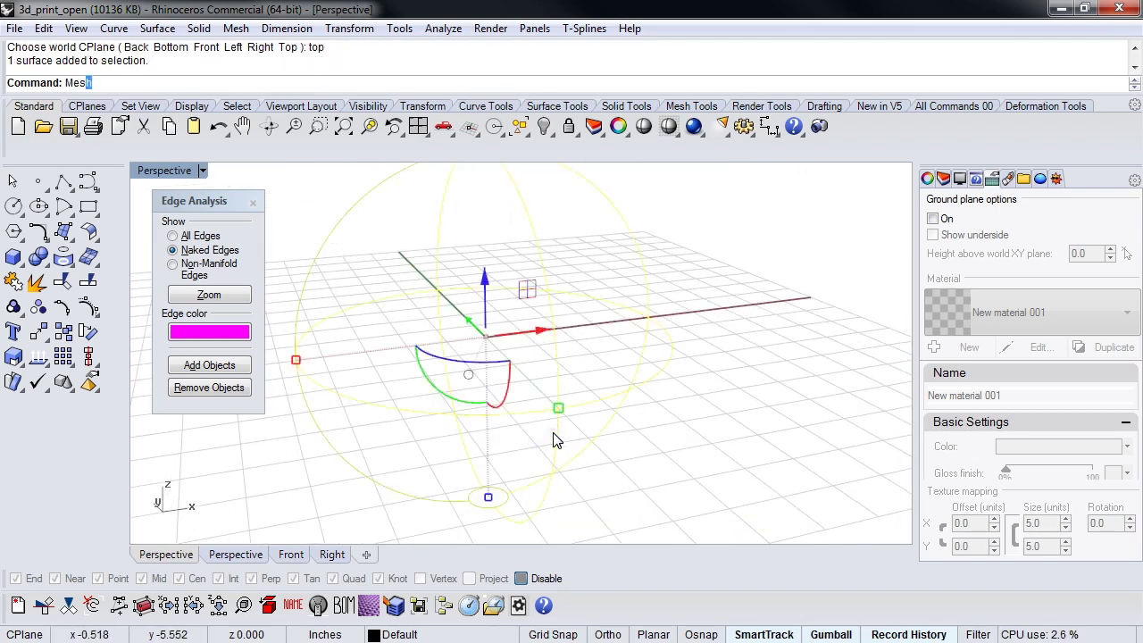
key(Return)
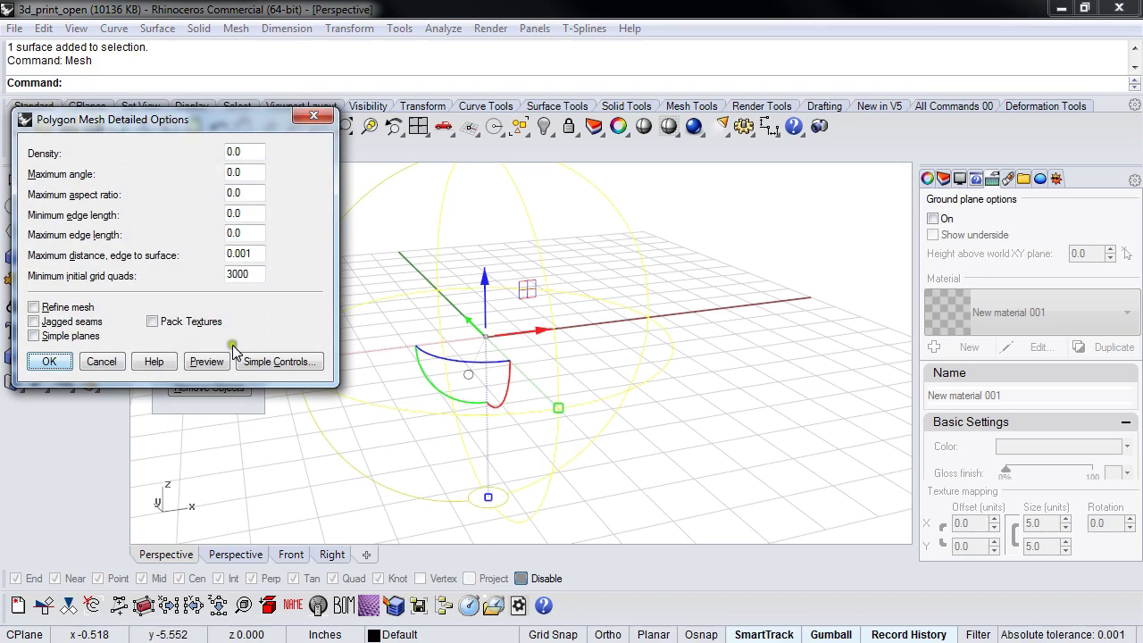
click(165, 273)
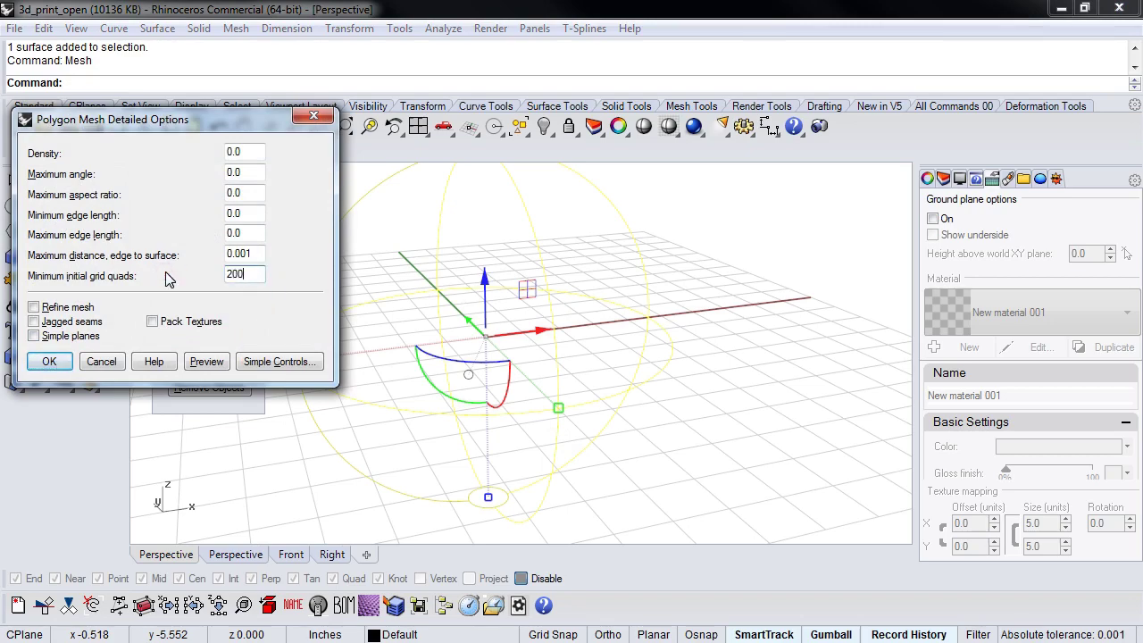
click(49, 361)
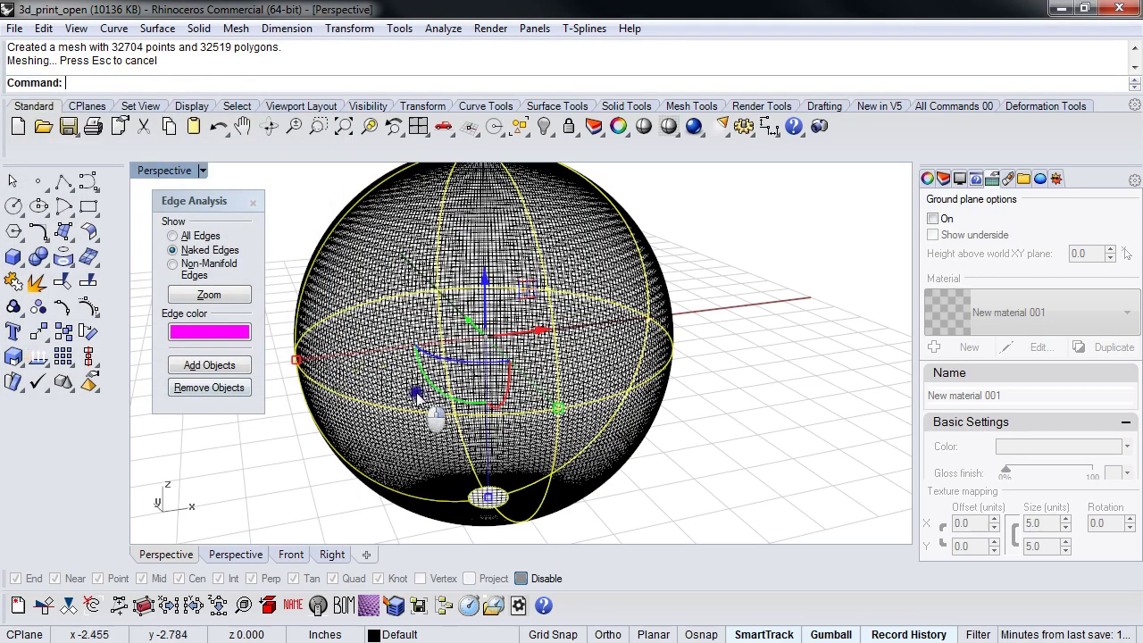
- Hide the trimmed sphere surface and check its mesh for naked edges around the bottom opening
scroll(416, 398, down, 3)
key(ctrl+h)
right_drag(413, 403, 530, 337)
click(531, 338)
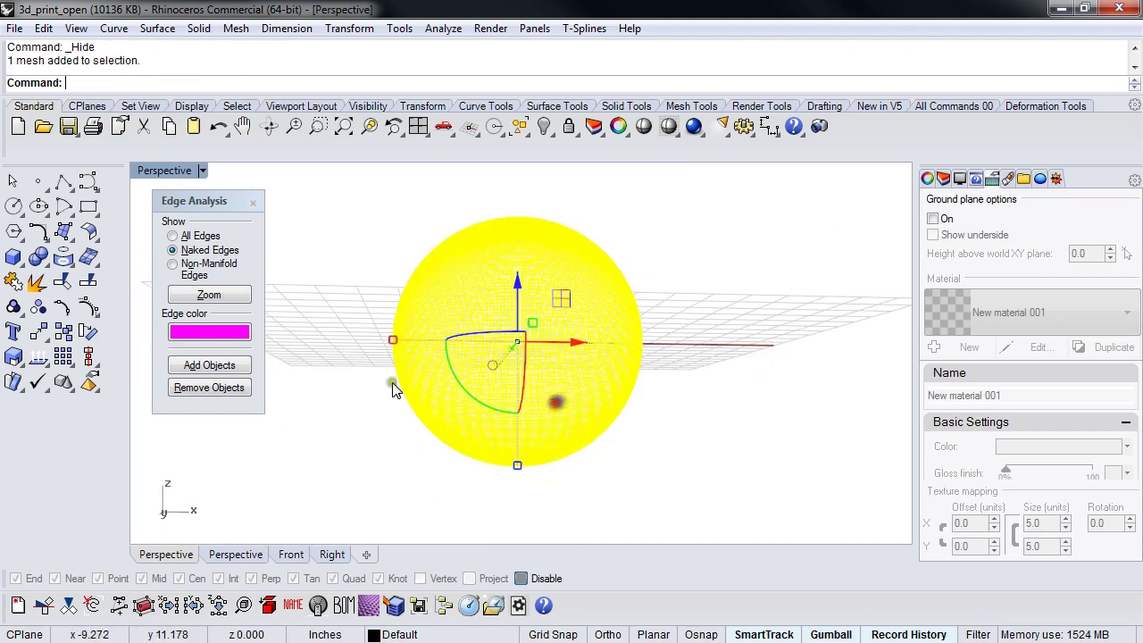
click(201, 365)
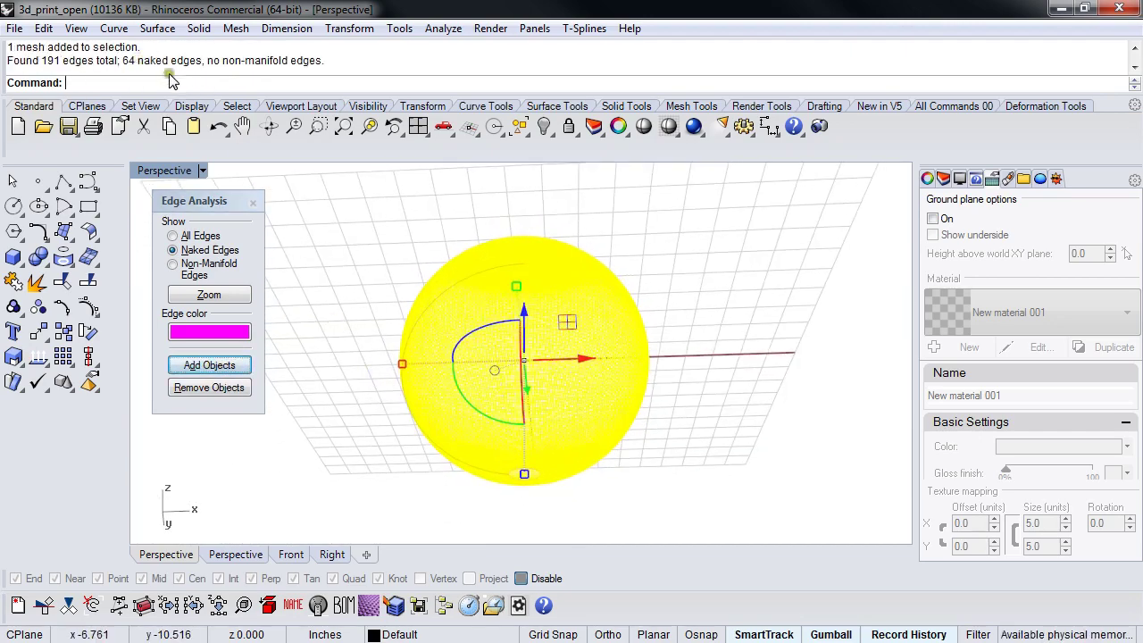
click(335, 350)
scroll(359, 358, up, 10)
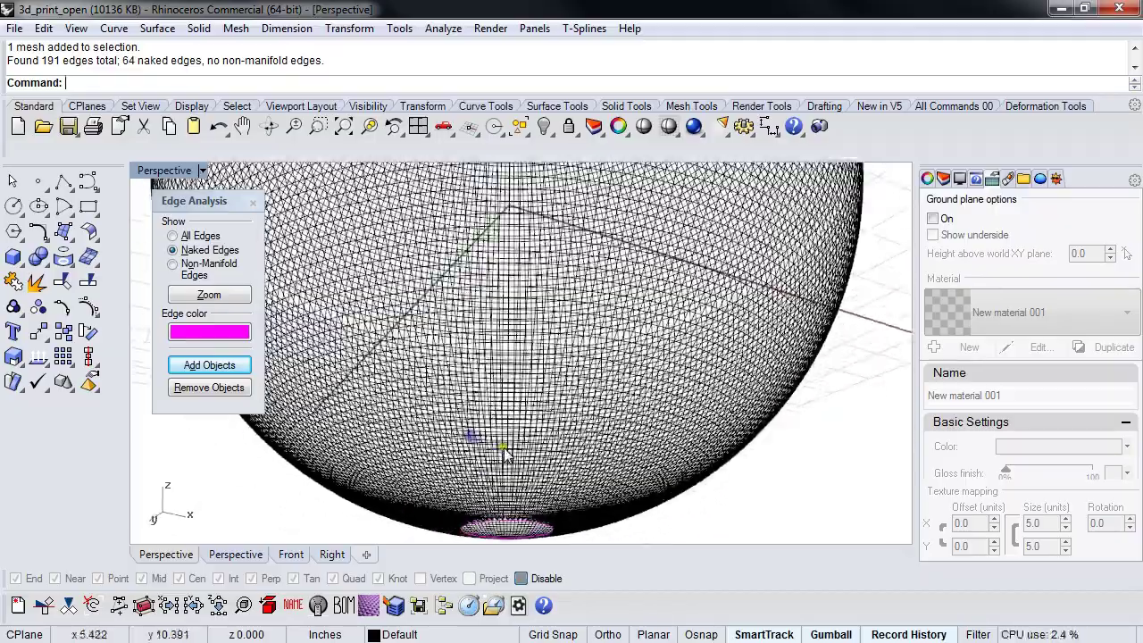
right_drag(504, 454, 550, 483)
scroll(500, 475, down, 7)
scroll(473, 476, up, 7)
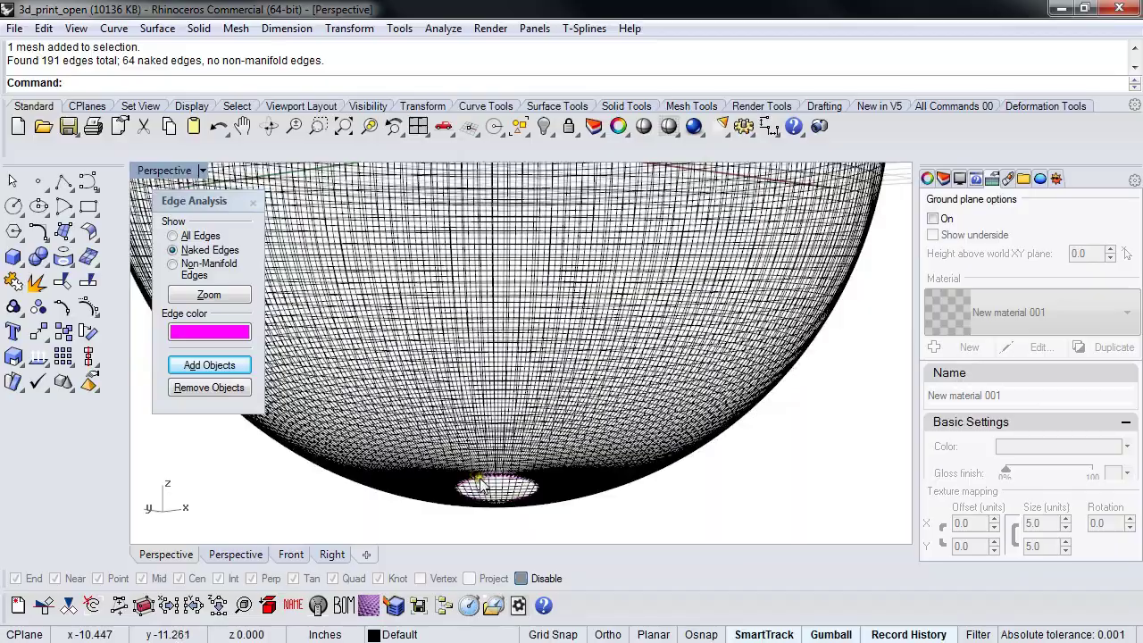
right_drag(480, 482, 505, 487)
- Offset the open sphere mesh as a solid at a distance of 0.15
click(236, 27)
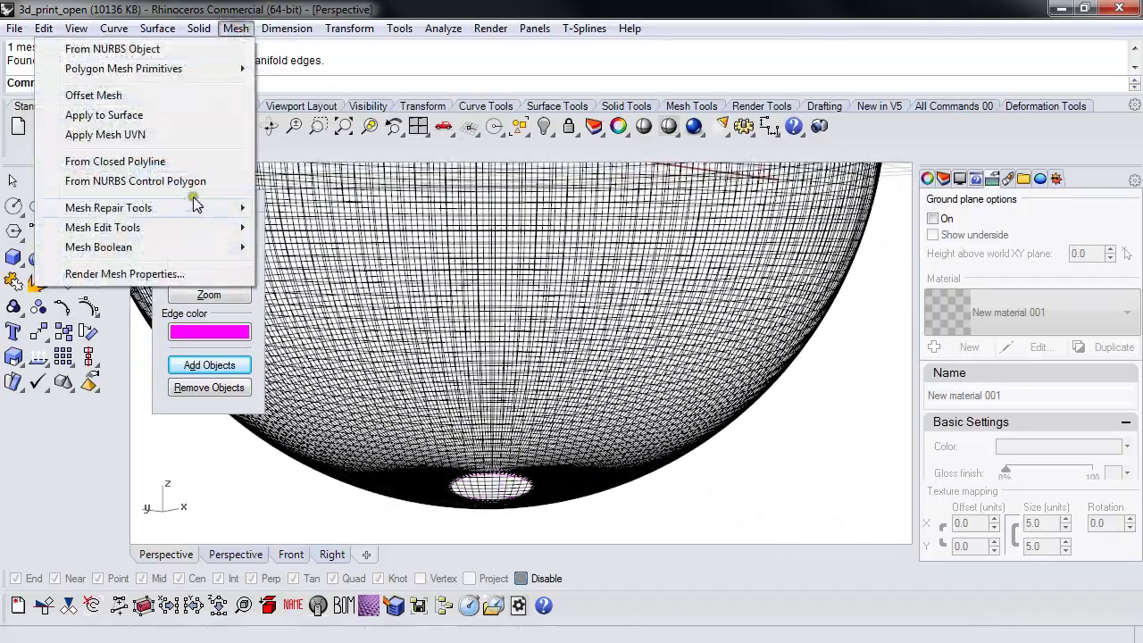
click(96, 95)
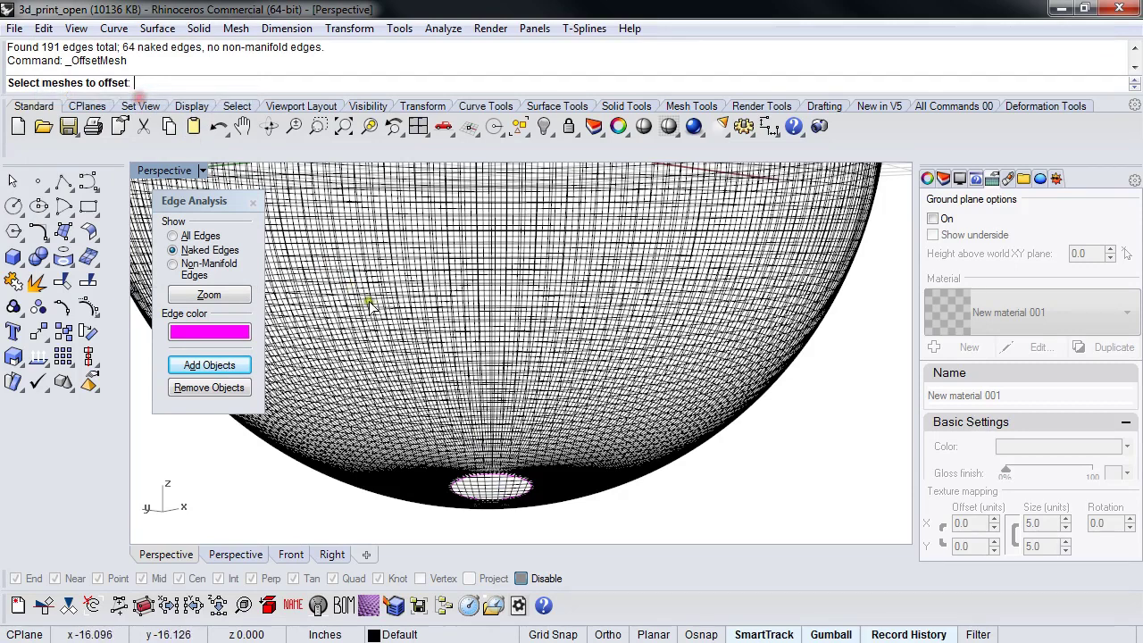
click(411, 342)
key(Return)
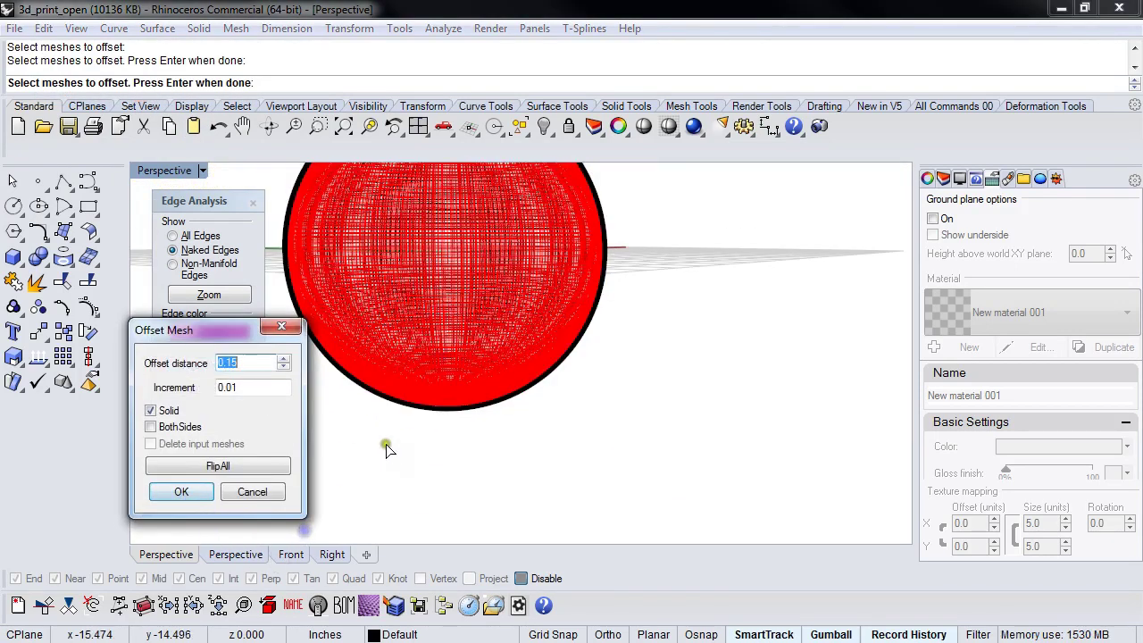
click(151, 410)
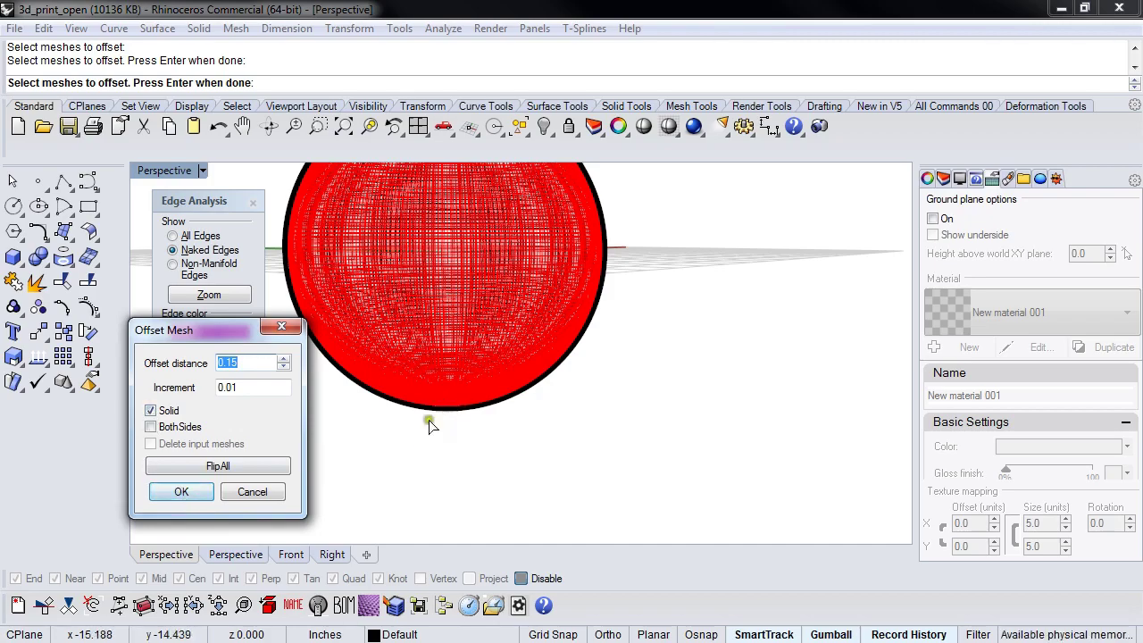
click(180, 492)
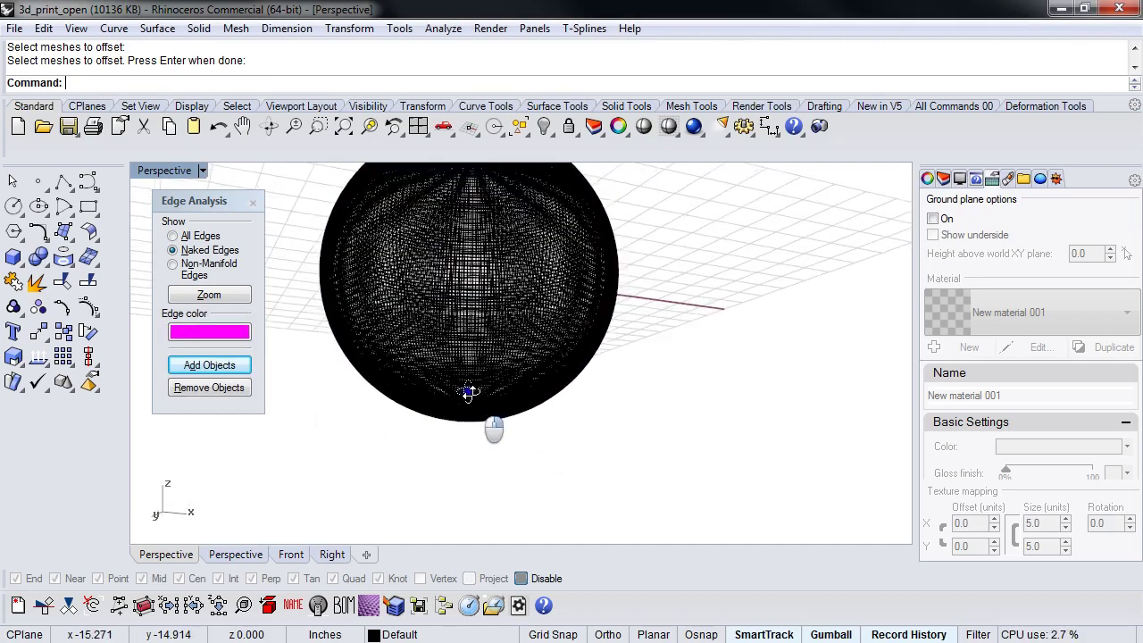
- Switch the viewport to Shaded display to examine the thickened wall at the sphere's bottom opening
scroll(463, 402, up, 5)
middle_click(443, 408)
click(401, 361)
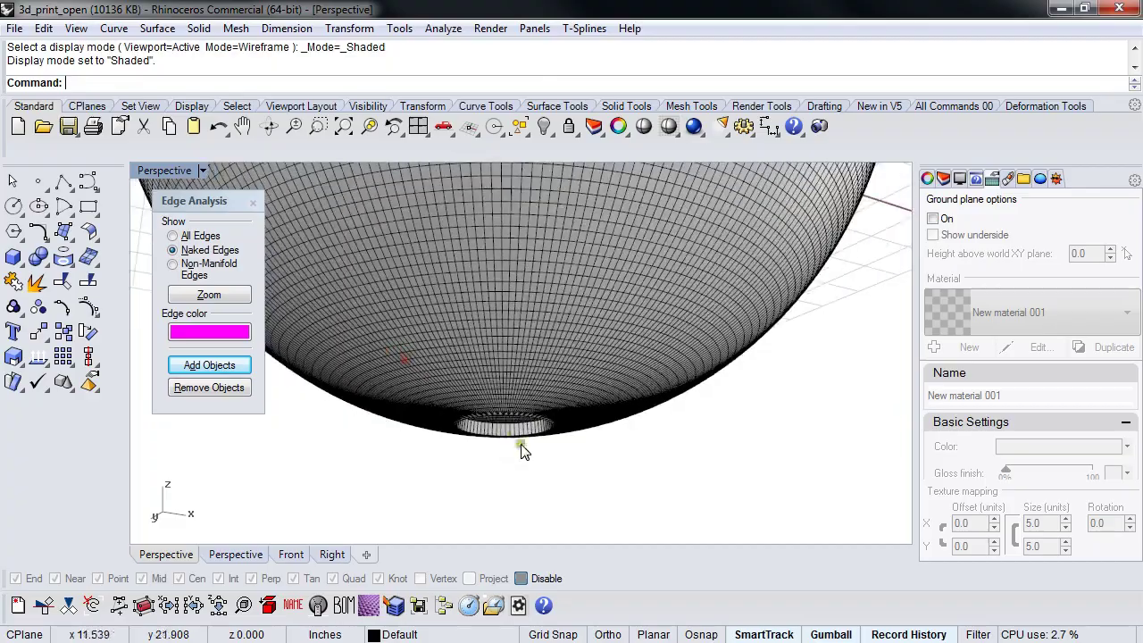
- Inspect the wall thickness at the sphere's bottom opening up close, and view the whole solid mesh from outside
scroll(536, 446, up, 5)
scroll(558, 434, up, 3)
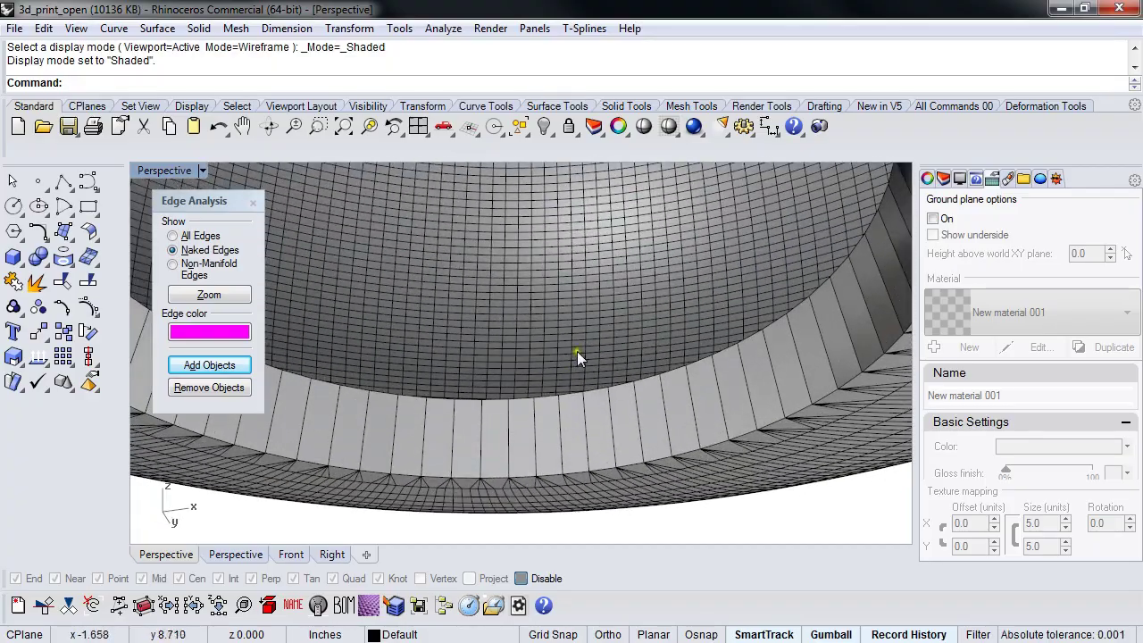
scroll(543, 426, down, 12)
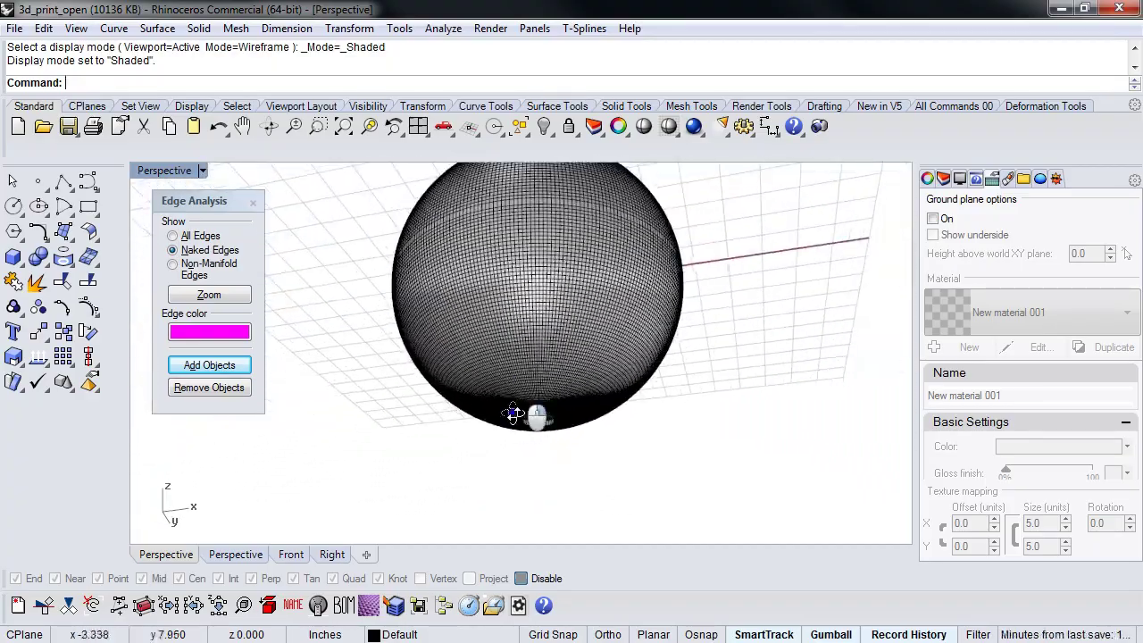
right_drag(513, 414, 332, 435)
- Draw a horizontal line through the middle of the sphere mesh in the Front view, extending past both sides
key(ctrl+F2)
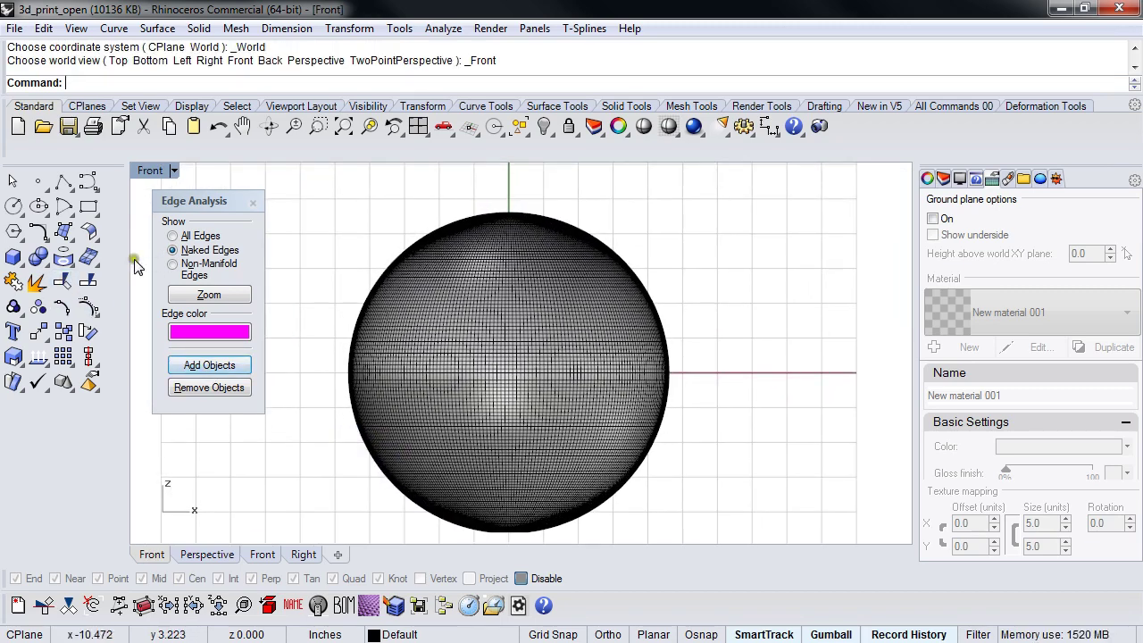
click(63, 181)
click(314, 372)
click(801, 390)
key(Return)
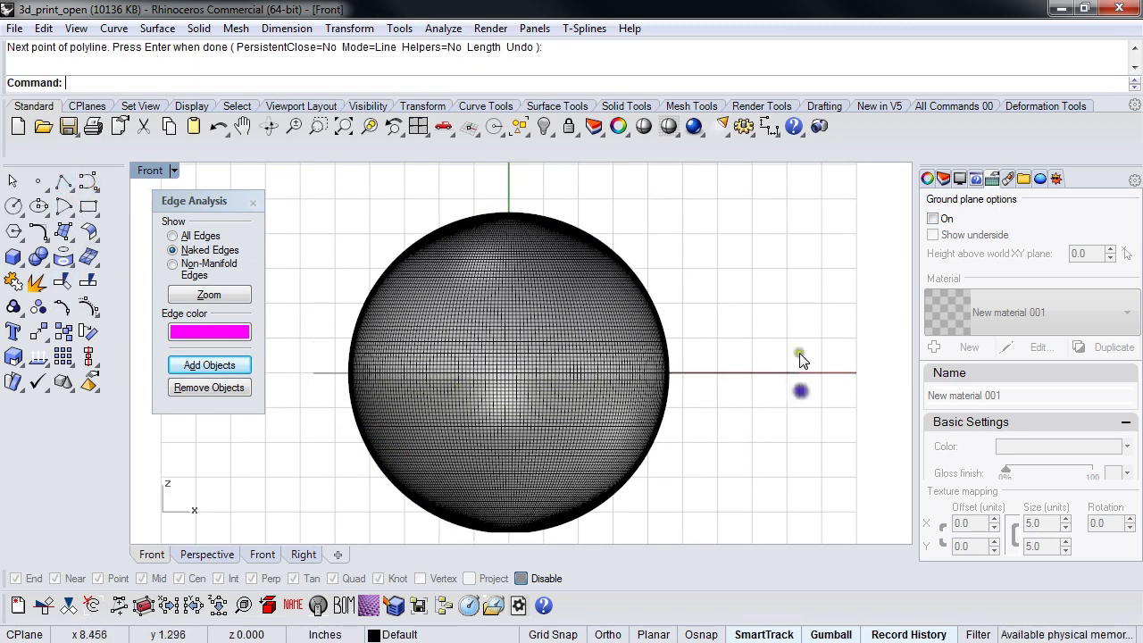
- Try to trim the sphere mesh's upper half with the horizontal line, and delete the line
drag(800, 359, 749, 440)
key(ctrl+t)
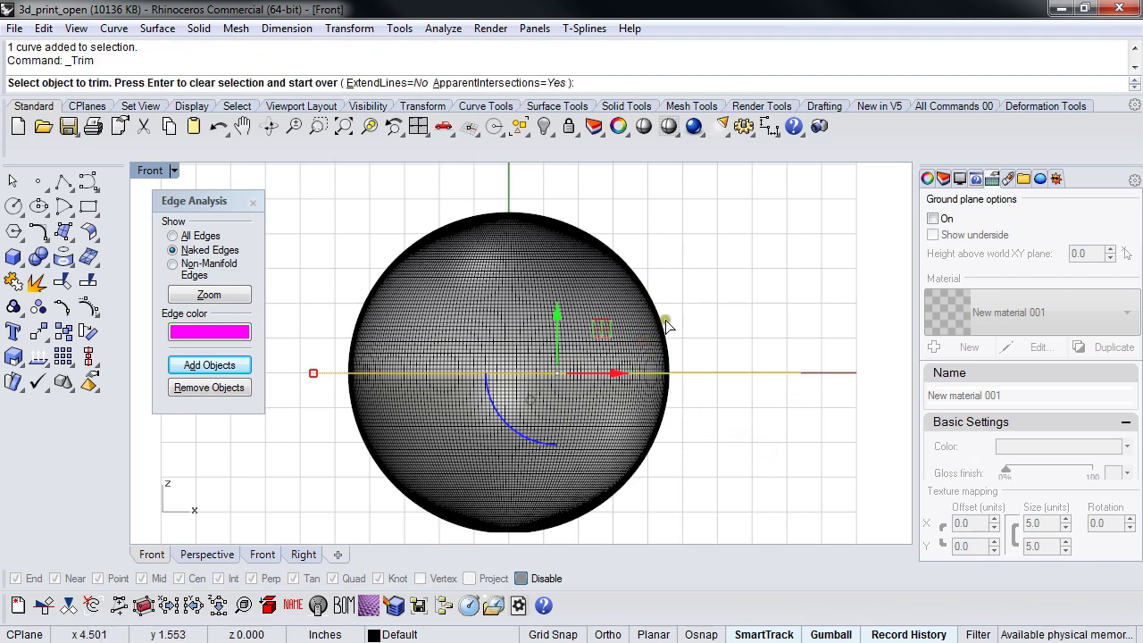
click(649, 316)
click(648, 316)
key(Escape)
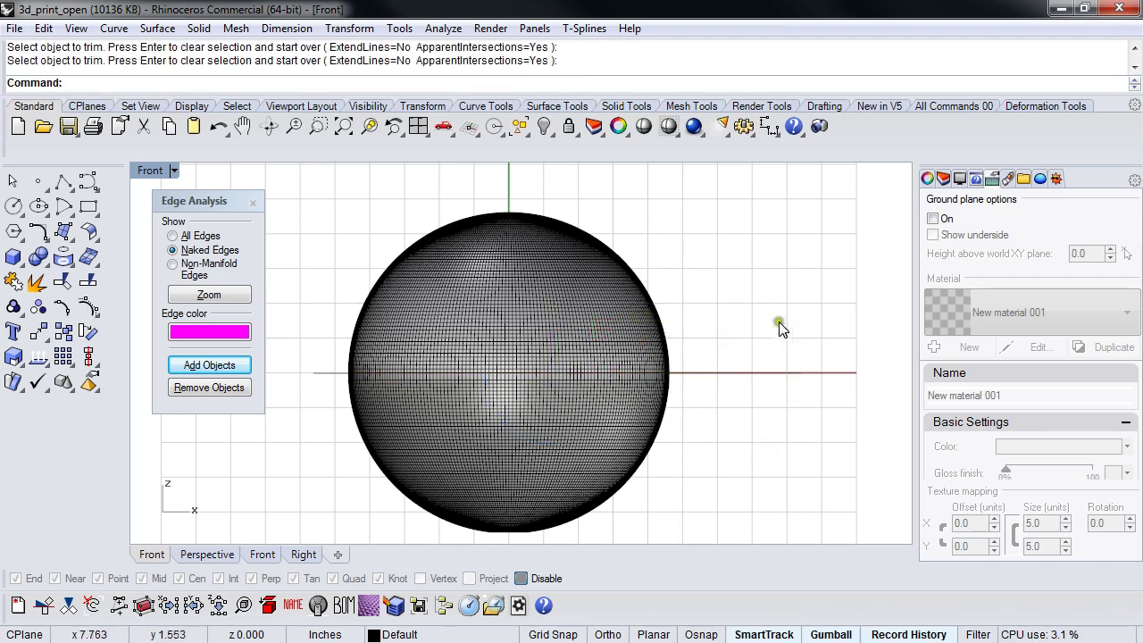
drag(779, 324, 755, 430)
key(Delete)
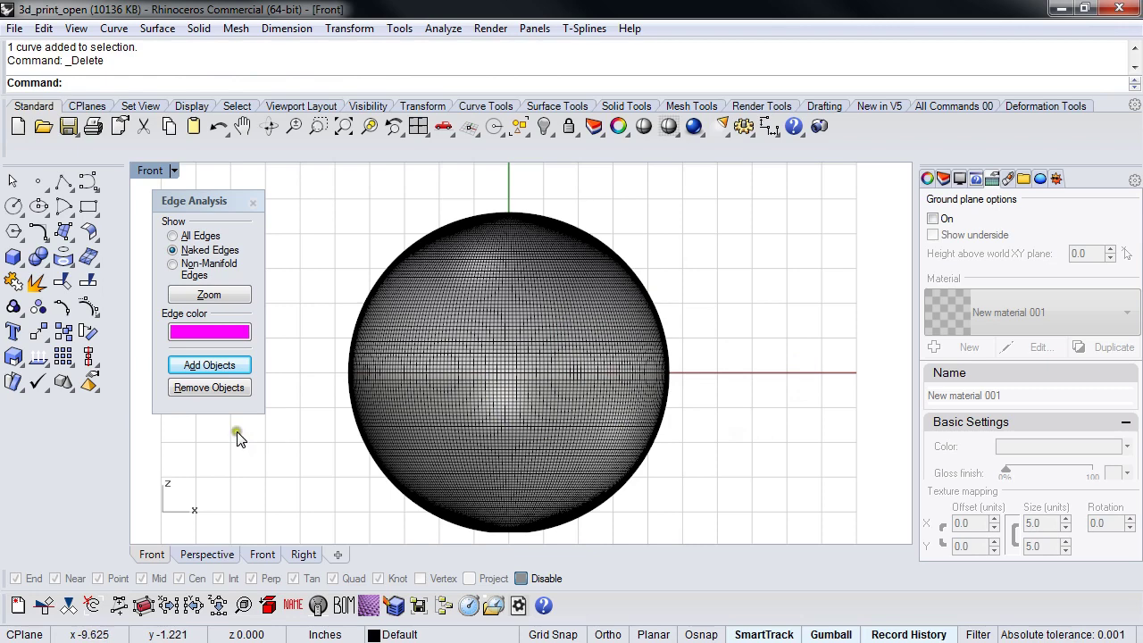
- Keep the Mesh Tools available as a floating palette
click(94, 263)
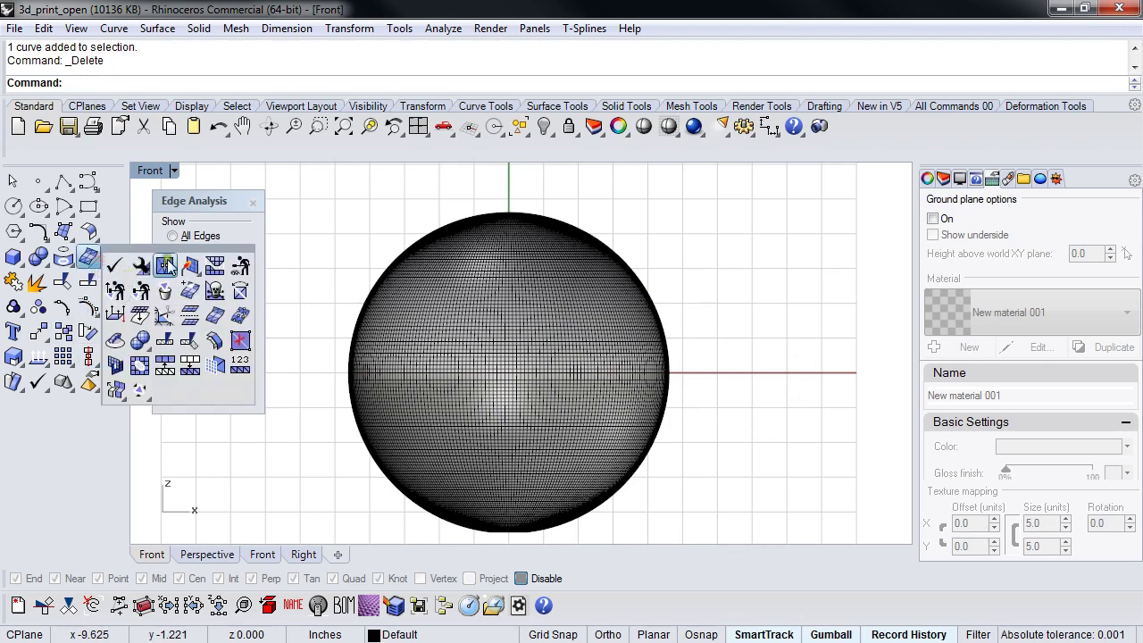
drag(171, 247, 209, 361)
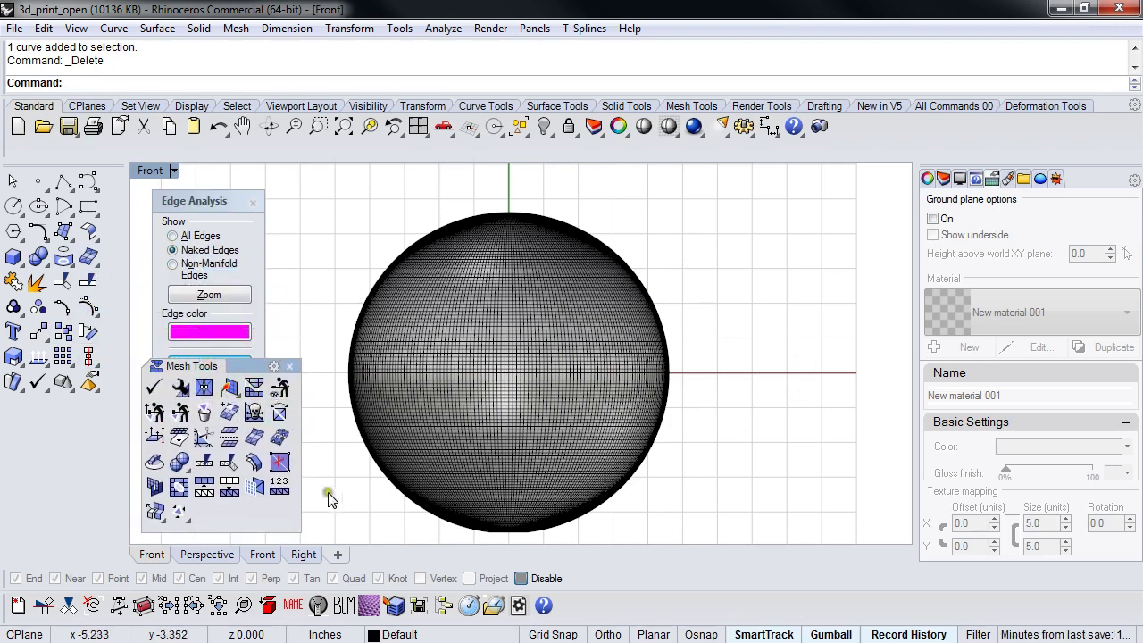
- Duplicate the sphere mesh diagonally up and to its right so that the copy overlaps the original
scroll(583, 396, down, 5)
click(560, 372)
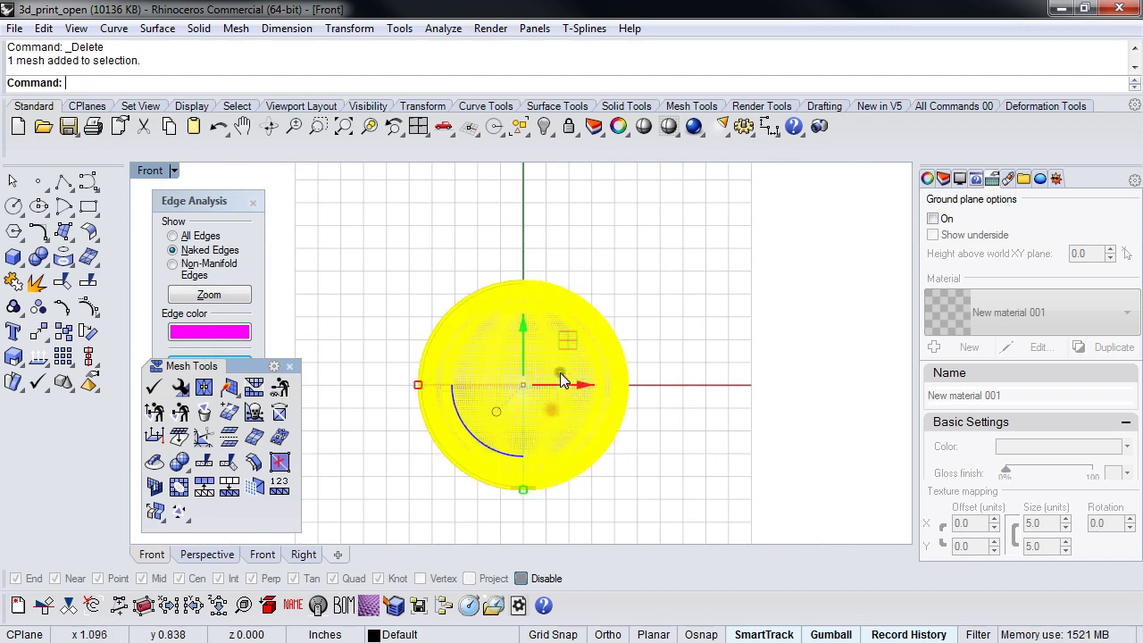
drag(560, 373, 688, 250)
click(746, 518)
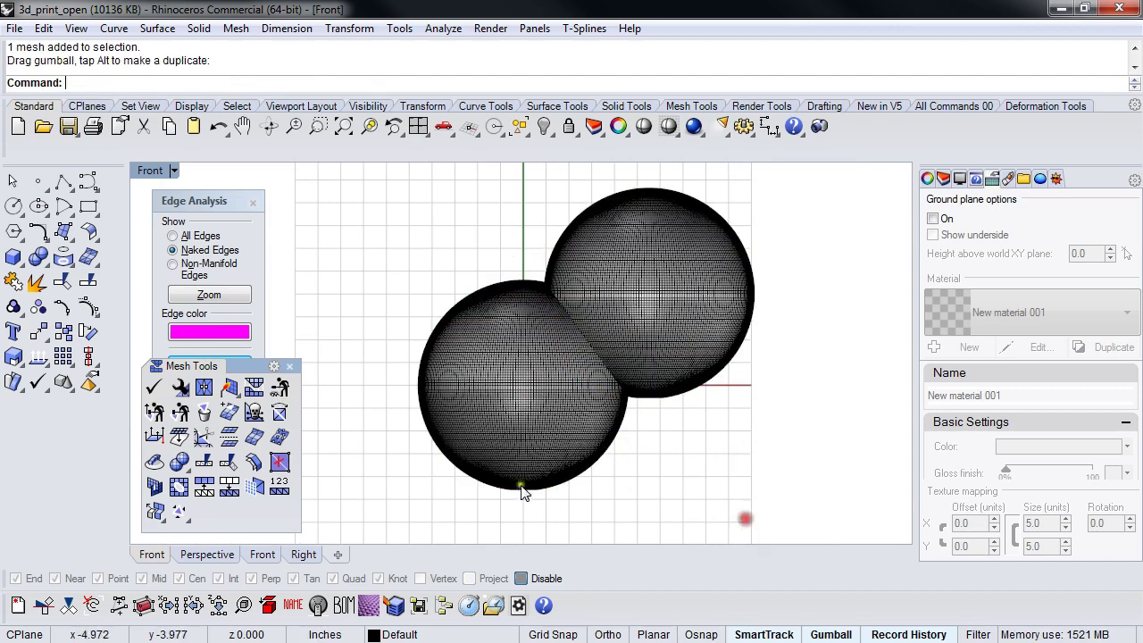
- Subtract the copied sphere mesh from the original sphere mesh with MeshBooleanDifference
click(203, 492)
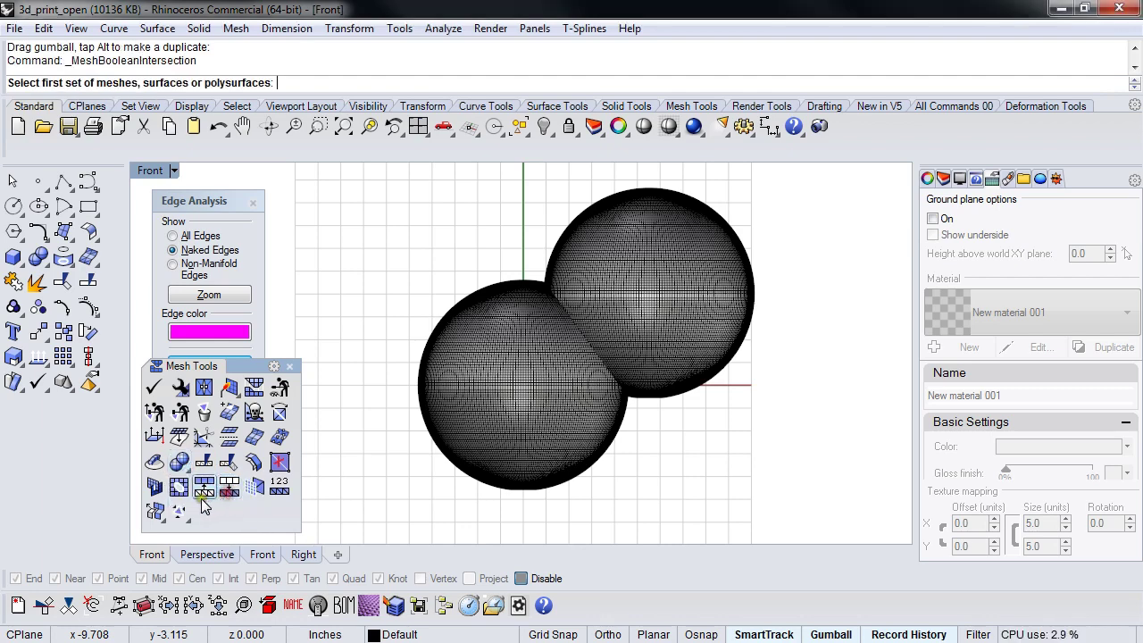
click(517, 453)
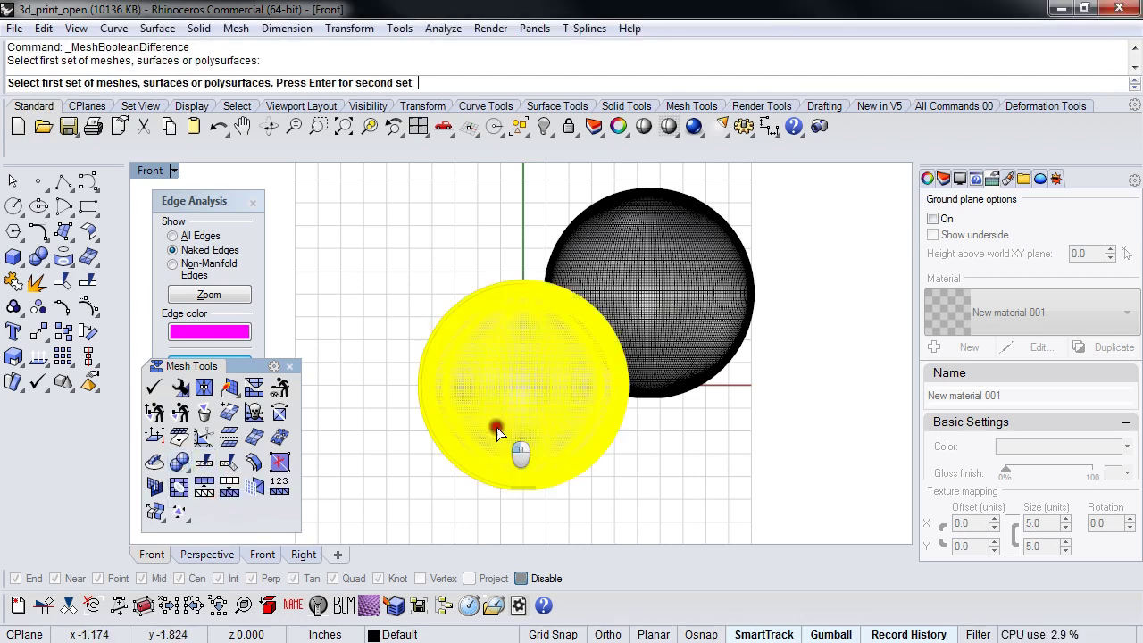
key(Return)
click(719, 346)
key(Return)
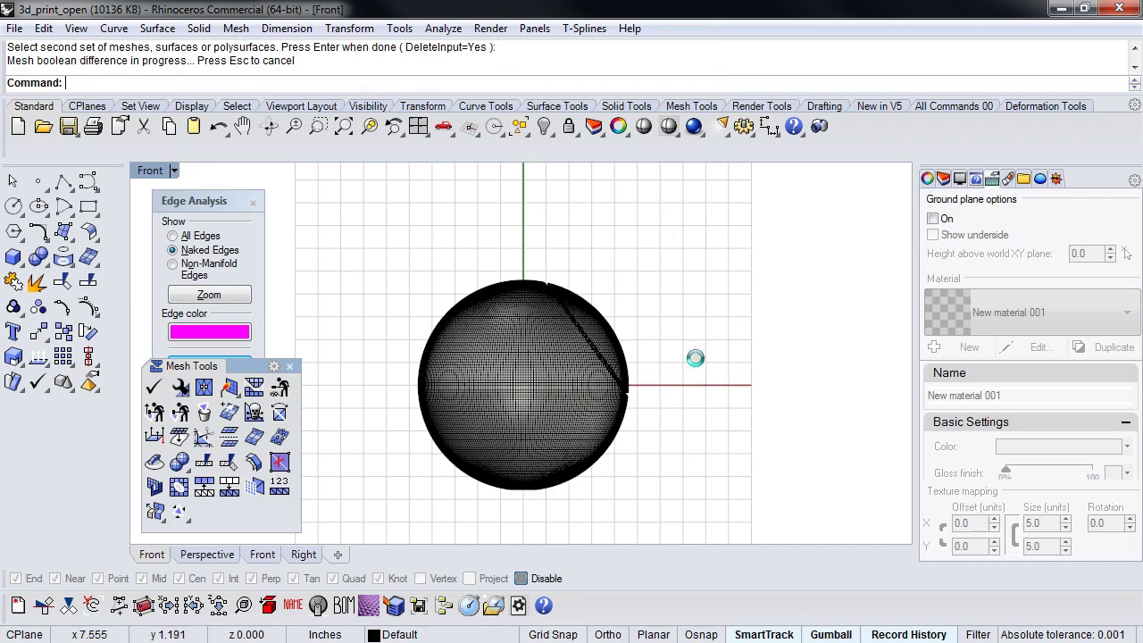
- Select the remaining sphere mesh and examine the mesh faces along its circular cut in the Perspective view
click(622, 373)
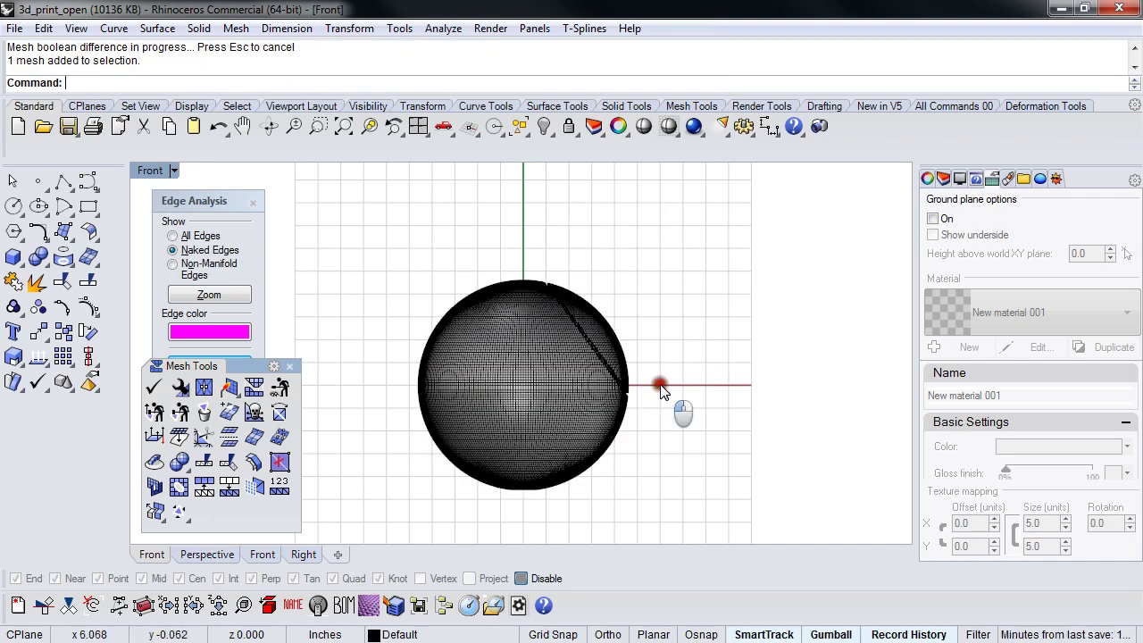
text(p)
right_drag(587, 416, 539, 418)
right_click(549, 416)
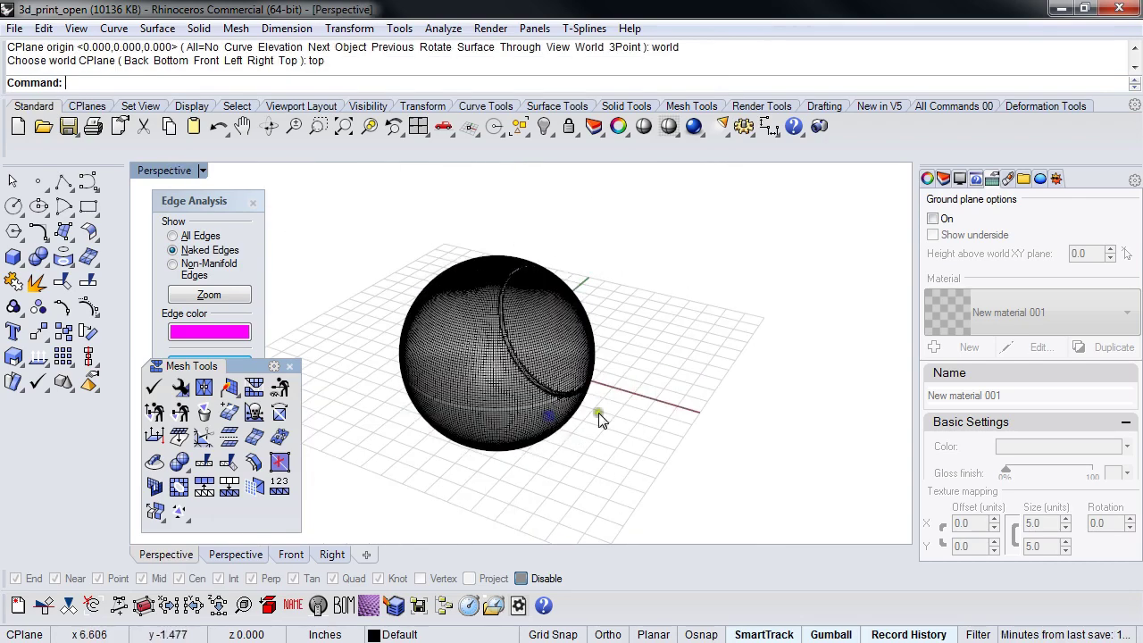
scroll(600, 420, up, 10)
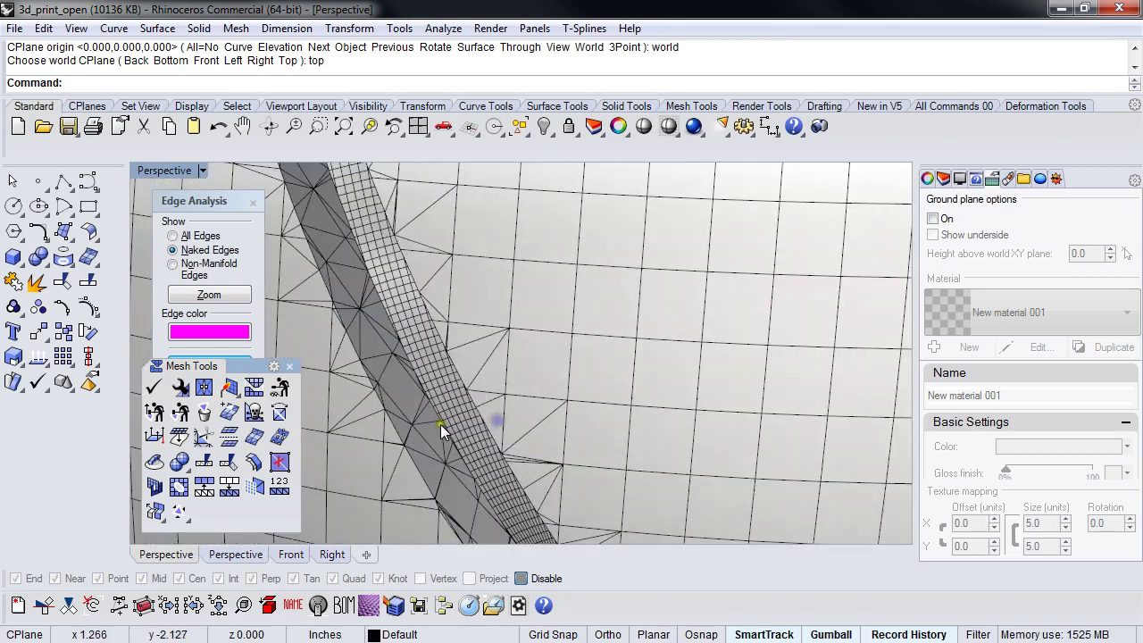
scroll(408, 413, down, 10)
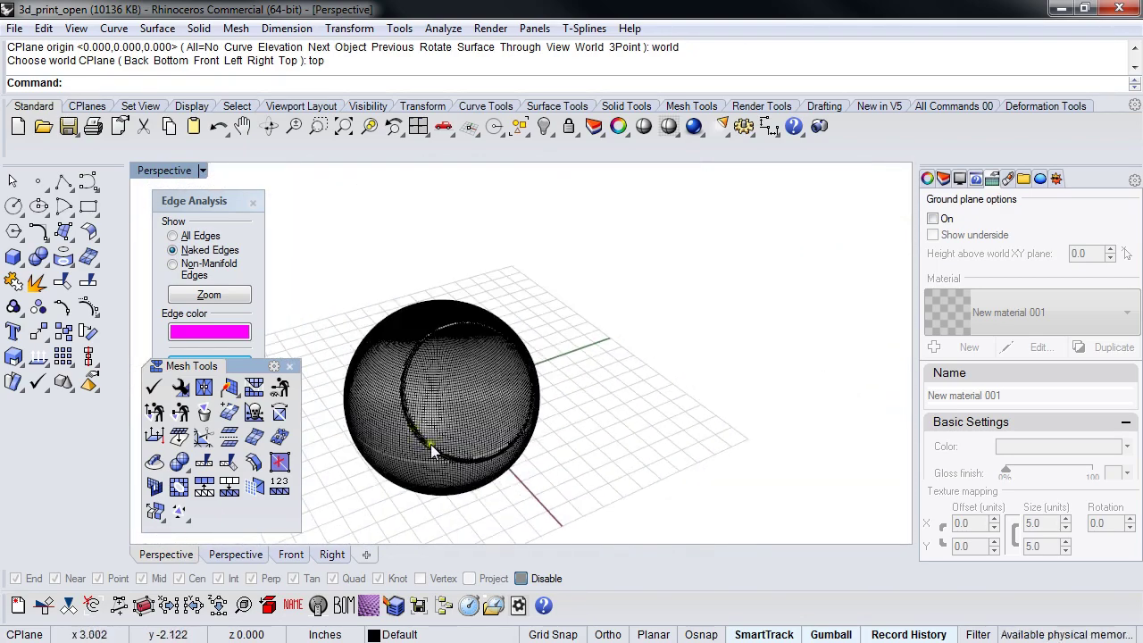
- Undo the mesh Boolean difference and the duplication of the sphere
key(ctrl+z)
key(ctrl+z)
right_drag(645, 500, 679, 459)
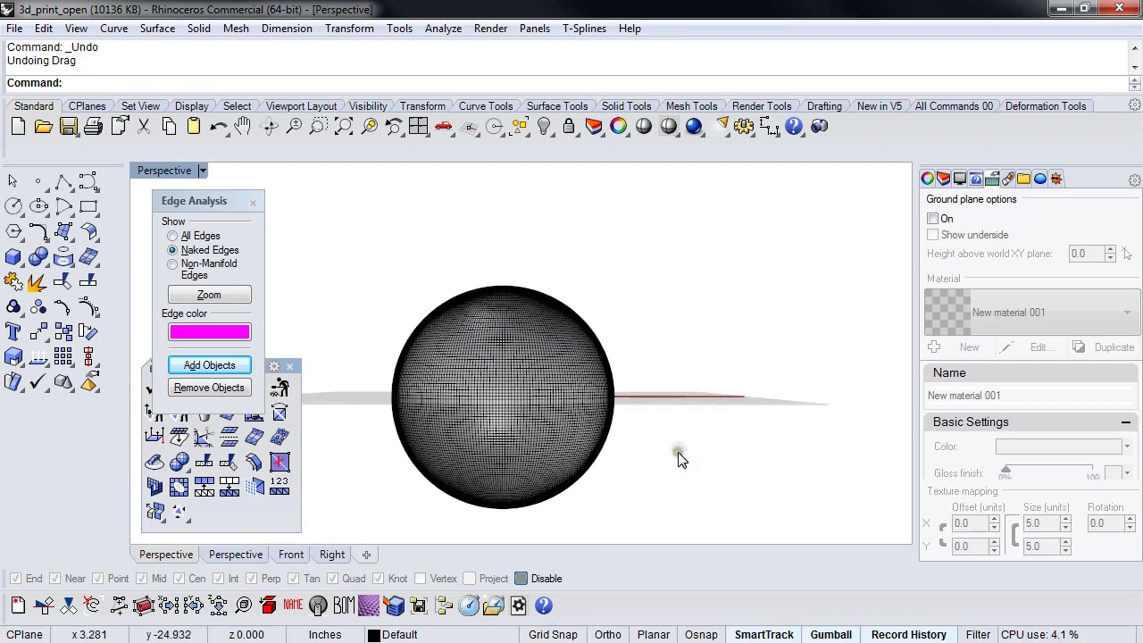
- Create a box in the Front view that is wider and taller than the sphere mesh
key(ctrl+F2)
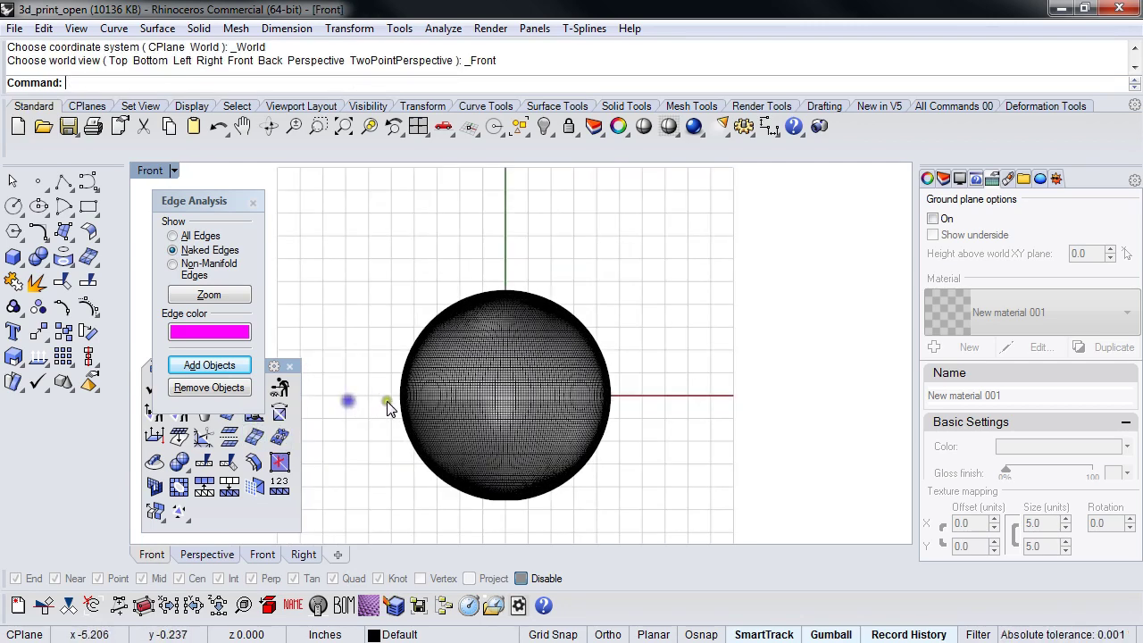
scroll(391, 408, down, 4)
right_drag(394, 411, 388, 376)
click(24, 265)
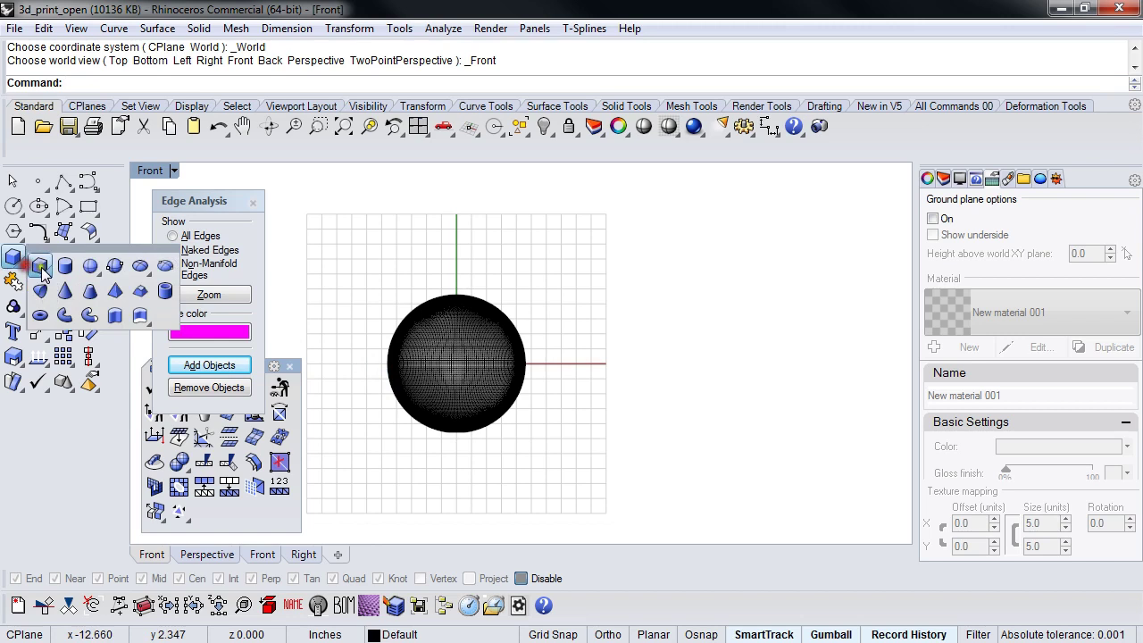
click(12, 257)
click(324, 235)
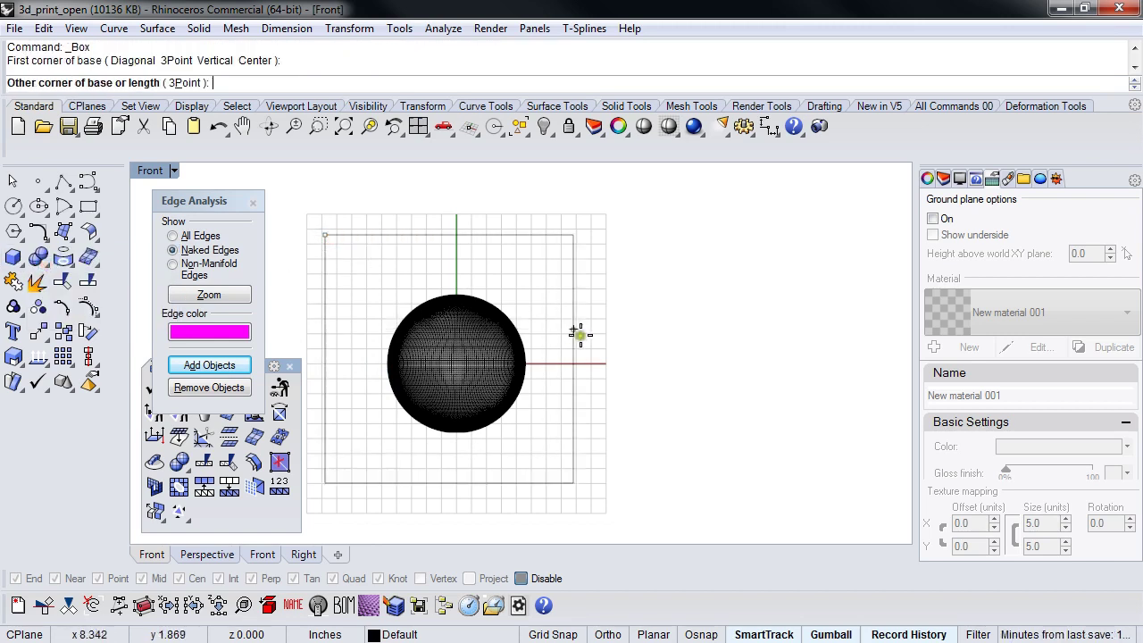
click(539, 336)
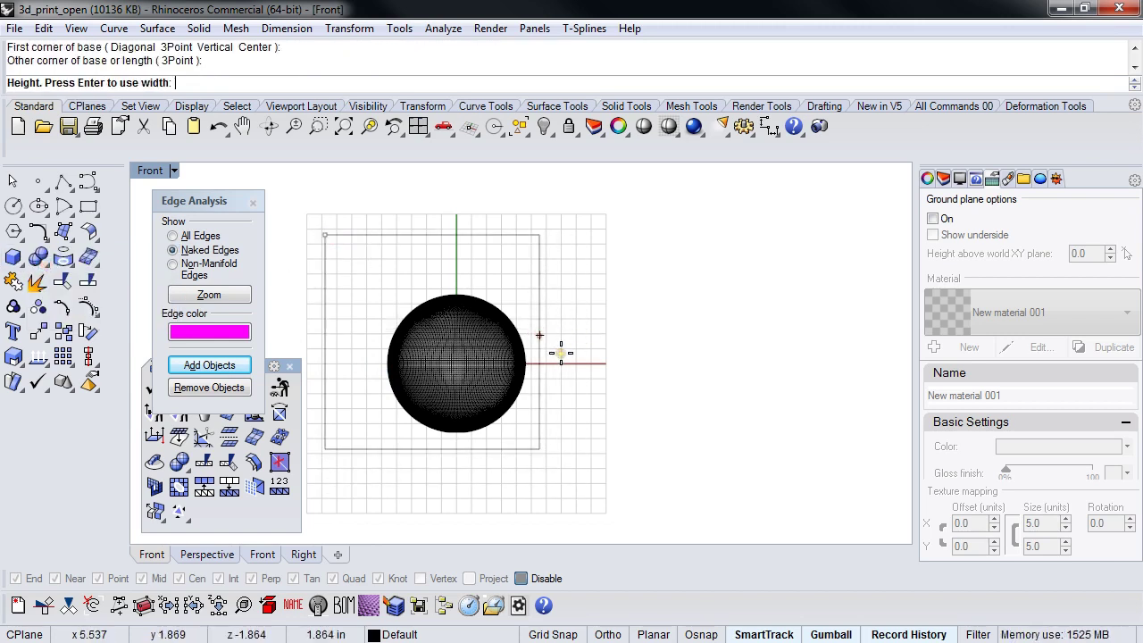
click(561, 353)
- Move the box up until its lower edge runs along the horizontal middle of the sphere
click(531, 350)
drag(475, 298, 500, 217)
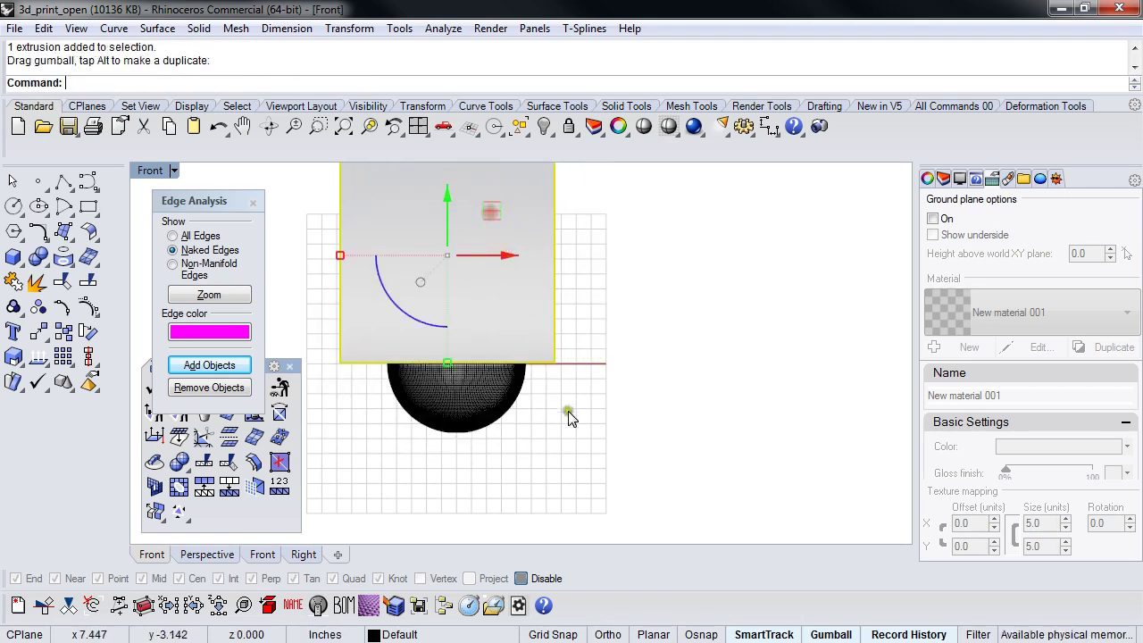
scroll(525, 411, up, 3)
right_drag(525, 411, 618, 454)
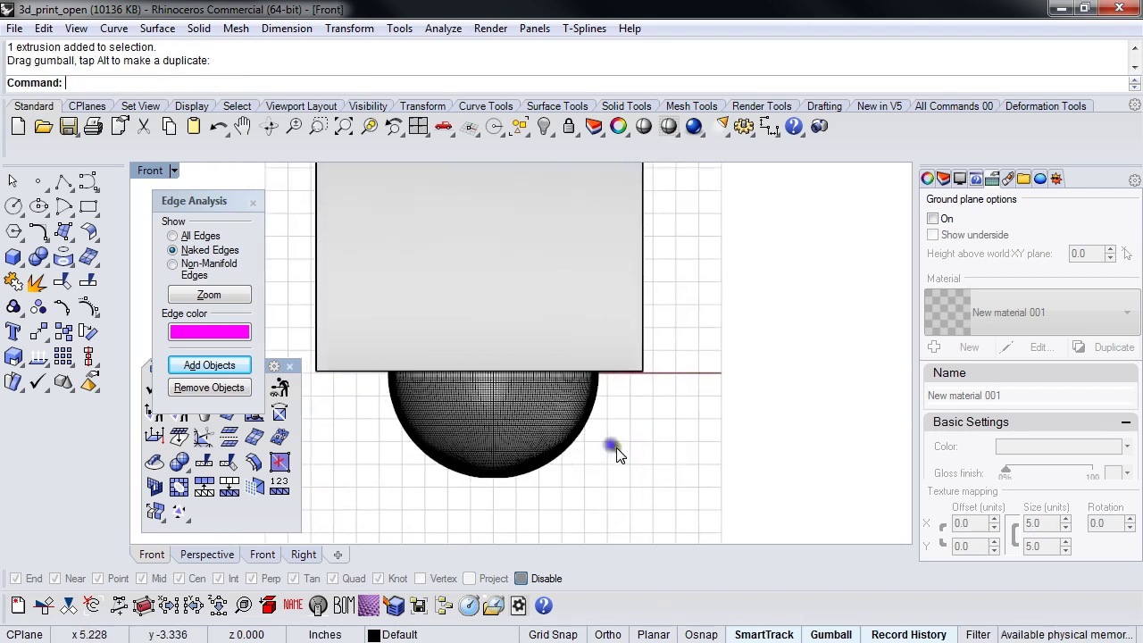
click(183, 467)
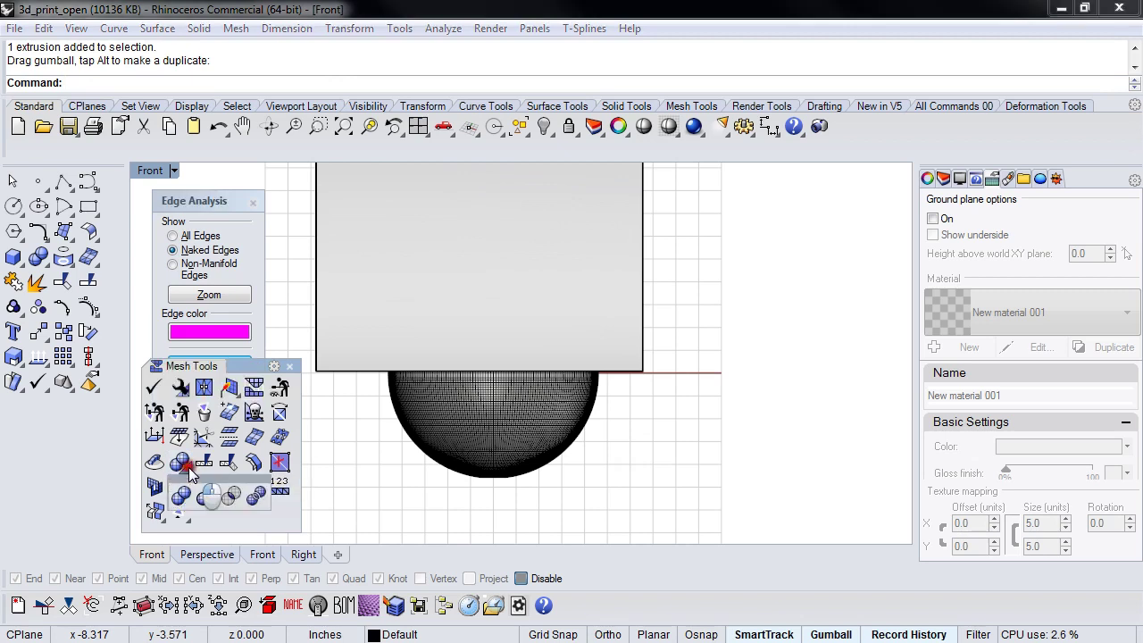
click(408, 489)
scroll(413, 477, down, 2)
click(425, 474)
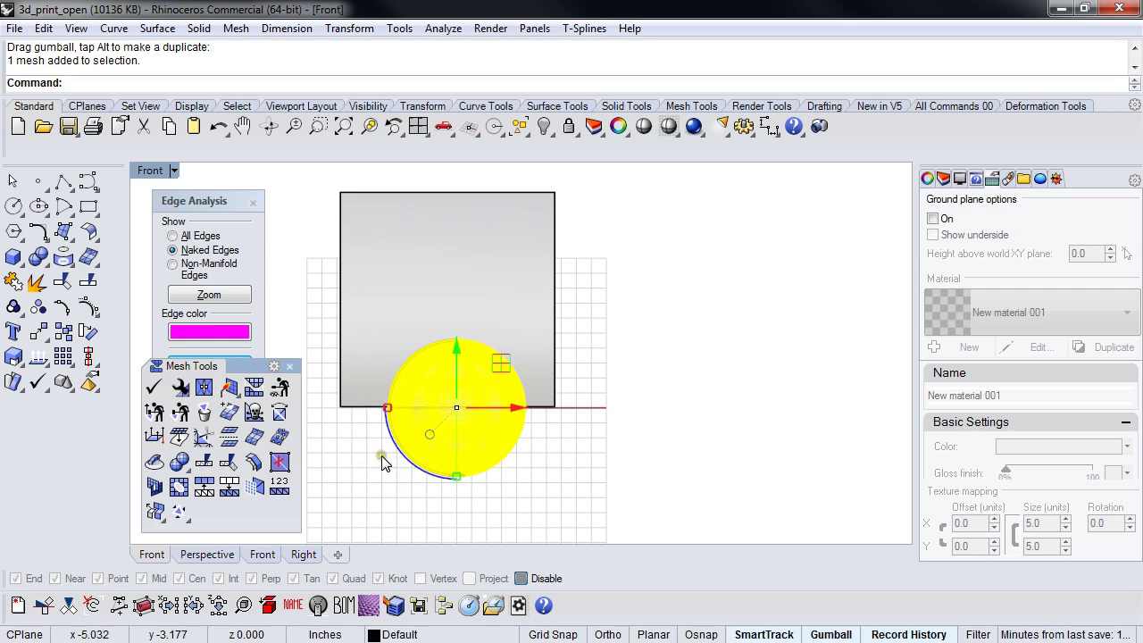
- Shift the box in depth so that it covers the sphere's whole upper half, and return to the Front view
key(F4)
mouse_move(467, 468)
right_down()
mouse_move(438, 442)
mouse_move(459, 453)
right_up()
click(433, 477)
click(412, 356)
drag(355, 283, 481, 276)
click(388, 446)
right_drag(424, 449, 514, 457)
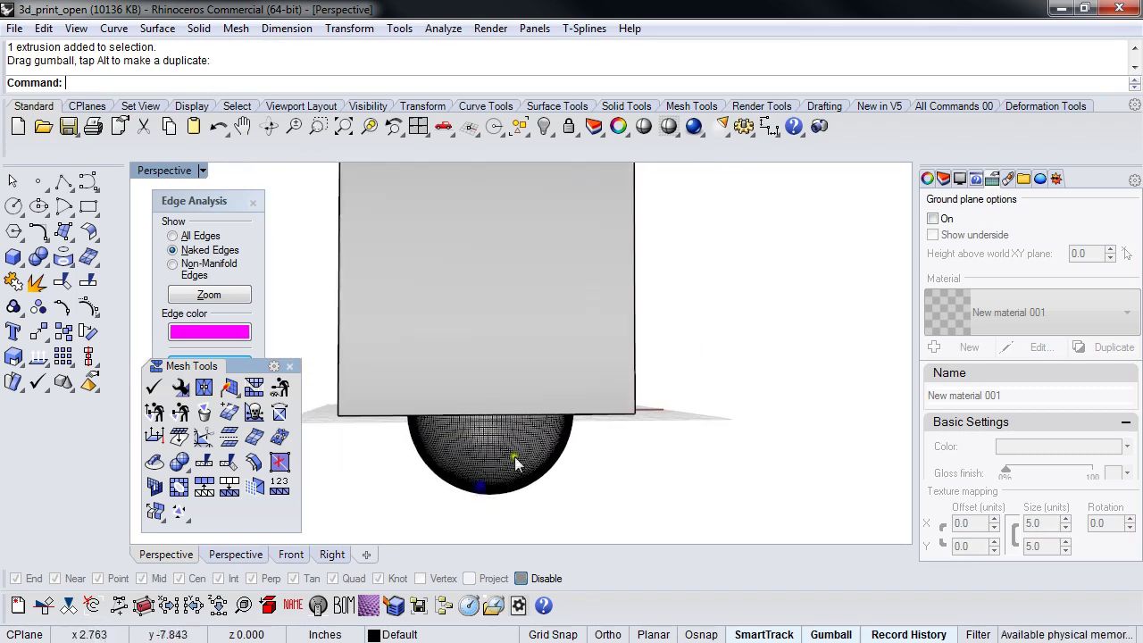
right_click(374, 462)
right_drag(405, 454, 402, 431)
- Copy the sphere mesh to the clipboard and clear the selection
click(186, 468)
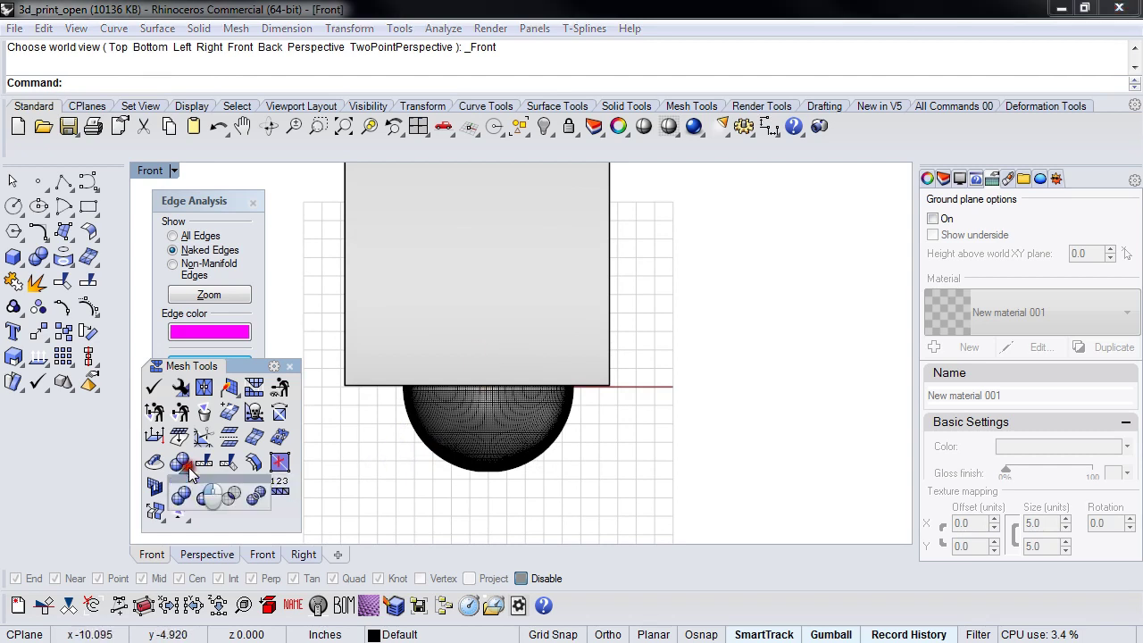
click(384, 459)
click(447, 431)
key(ctrl+c)
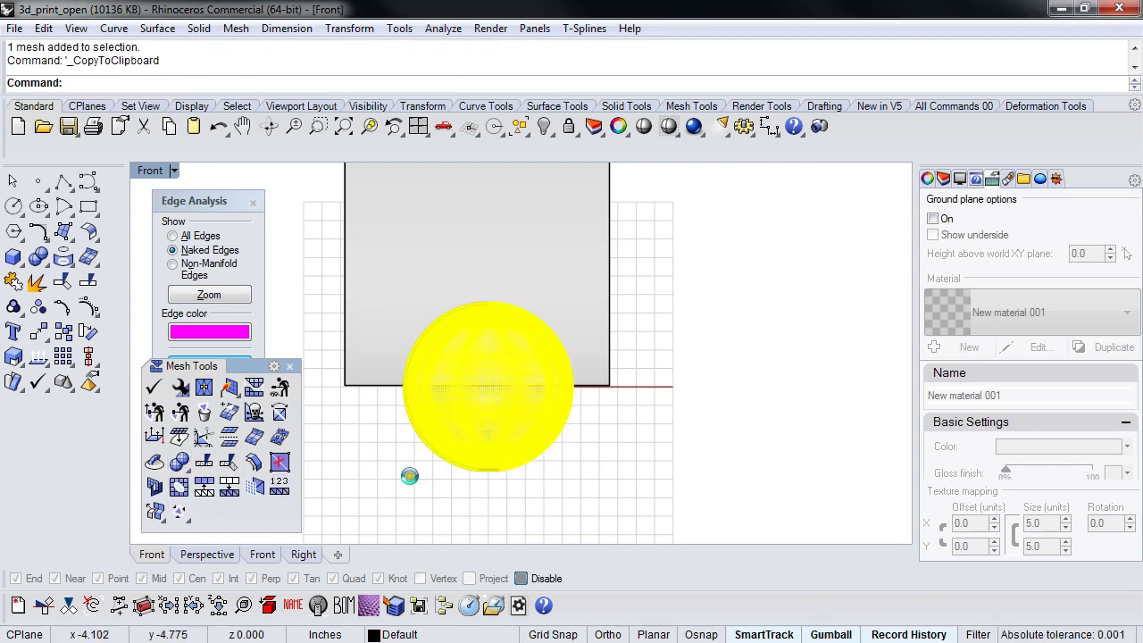
click(409, 478)
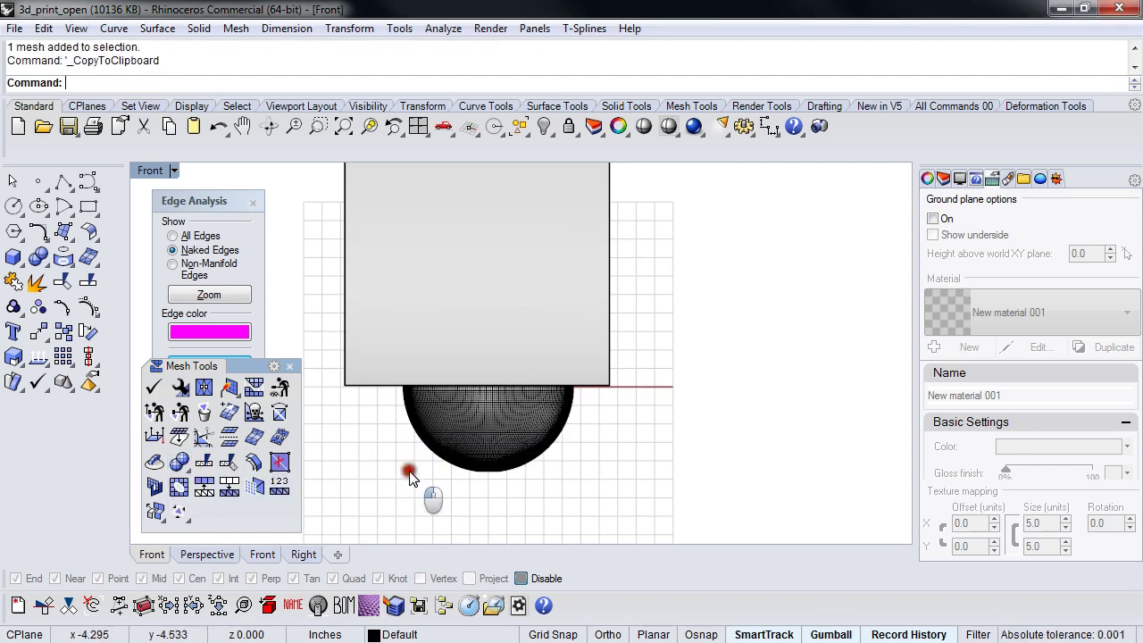
- Subtract the box from the sphere mesh with MeshBooleanDifference to cut away the sphere's upper half
click(181, 464)
click(208, 498)
click(452, 426)
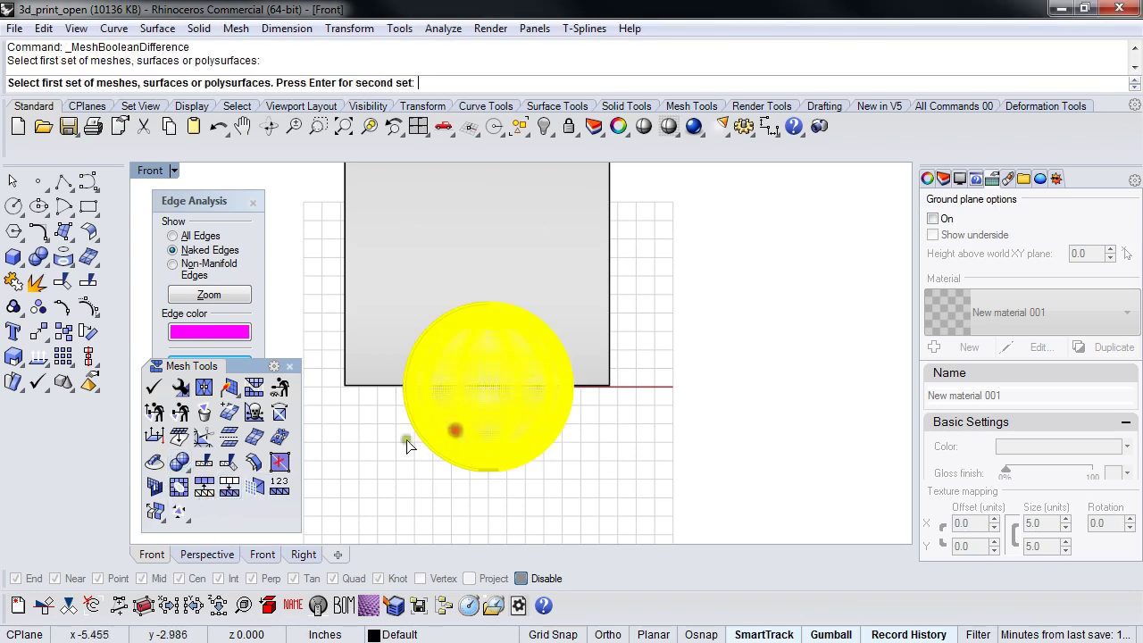
right_click(375, 447)
click(390, 386)
right_click(384, 384)
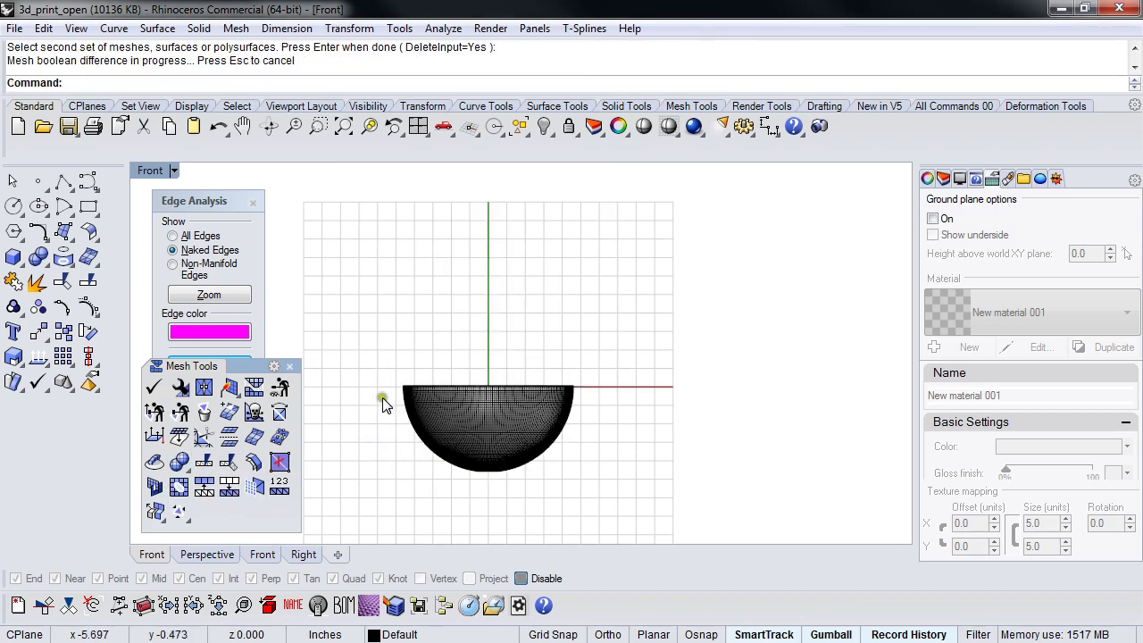
- Examine the cut rim, interior and bottom opening of the half-sphere mesh in the Perspective view
key(ctrl+F4)
right_drag(382, 404, 497, 370)
scroll(495, 373, up, 8)
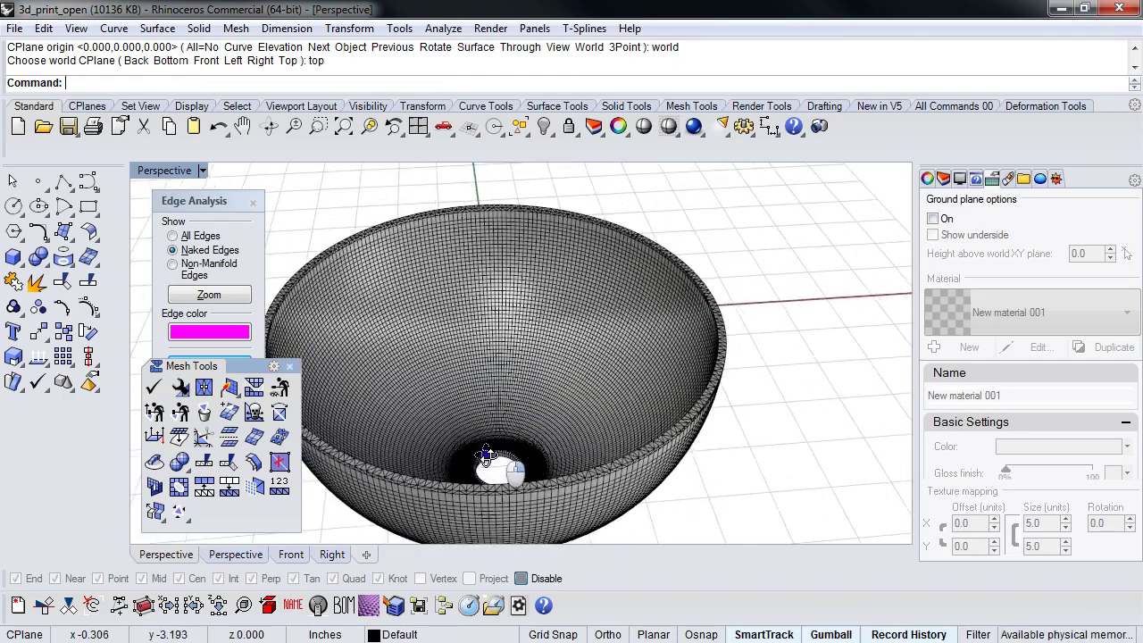
right_drag(485, 453, 549, 442)
scroll(474, 441, down, 5)
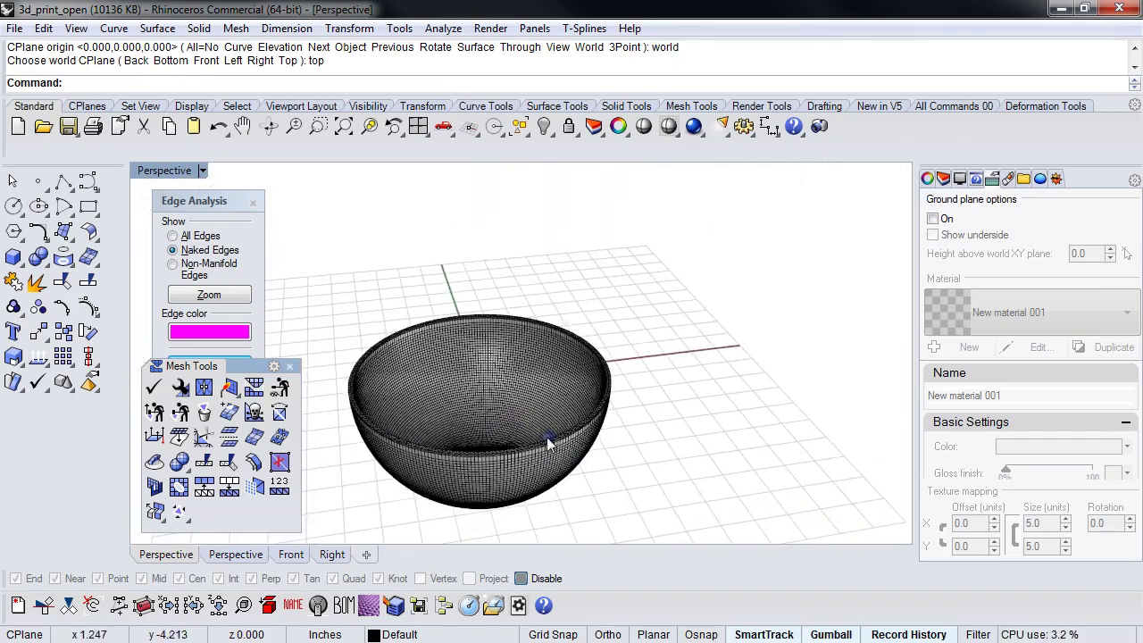
- Show all hidden objects and hide the half-sphere mesh
right_click(630, 448)
right_drag(628, 461, 623, 455)
text(f)
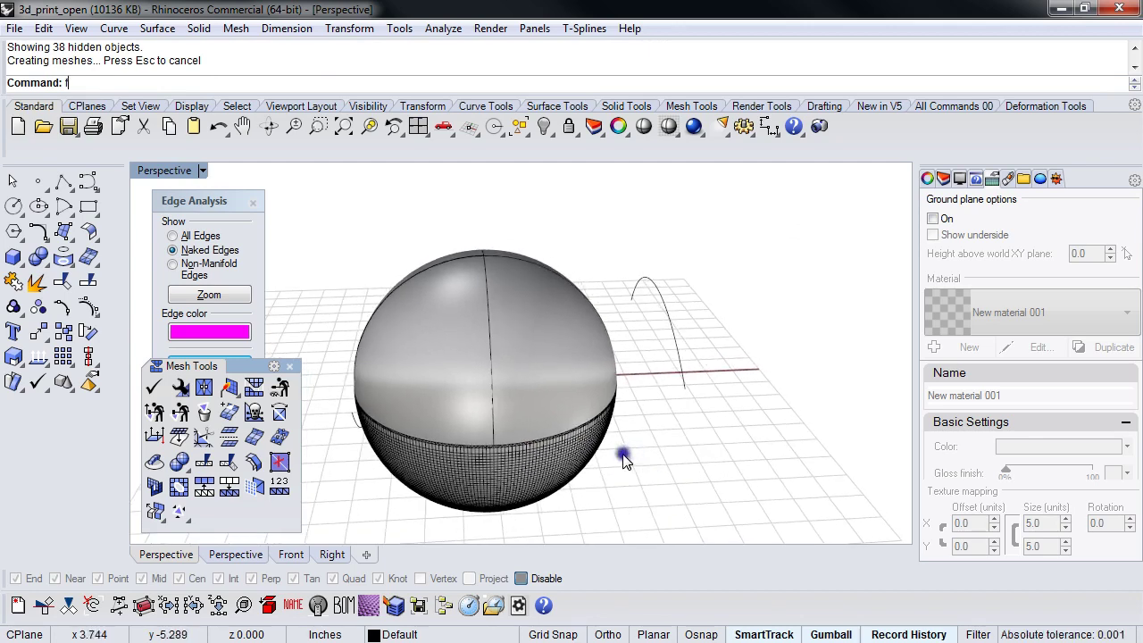
click(535, 483)
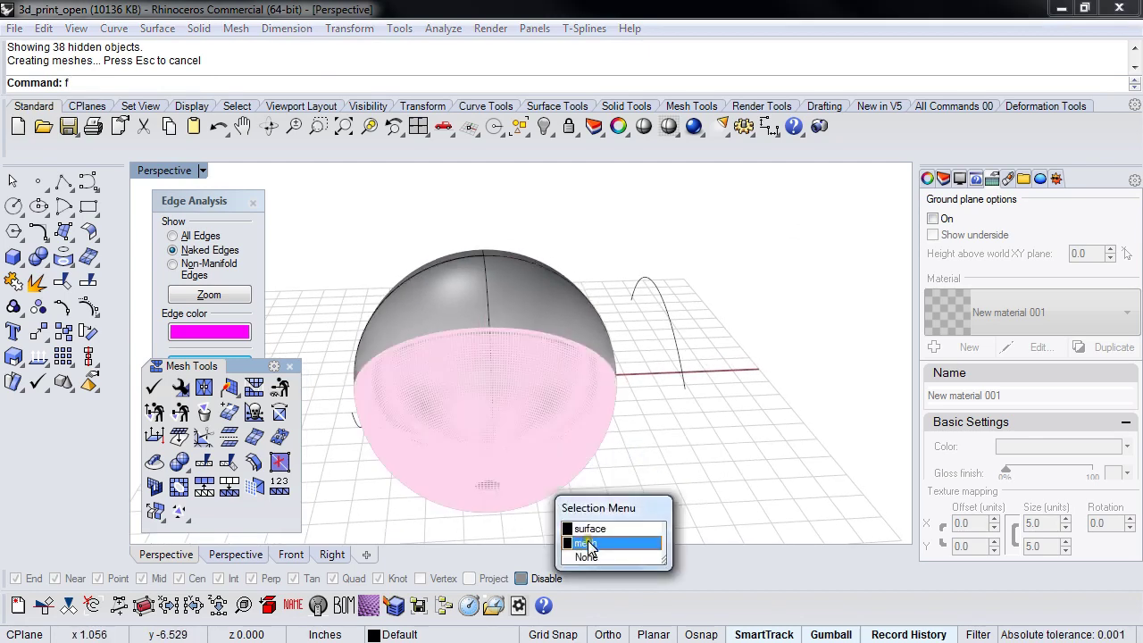
click(584, 541)
key(ctrl+h)
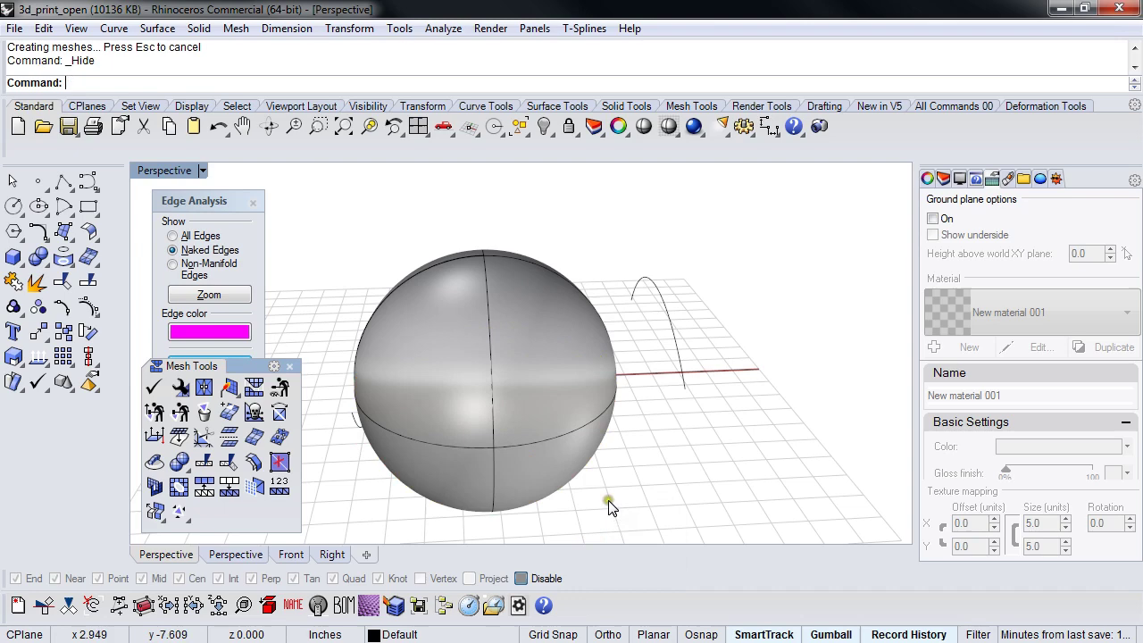
- In the Front view, draw a box spanning the sphere's whole lower half, with its top edge on the sphere's horizontal mid-line
text(front)
key(Return)
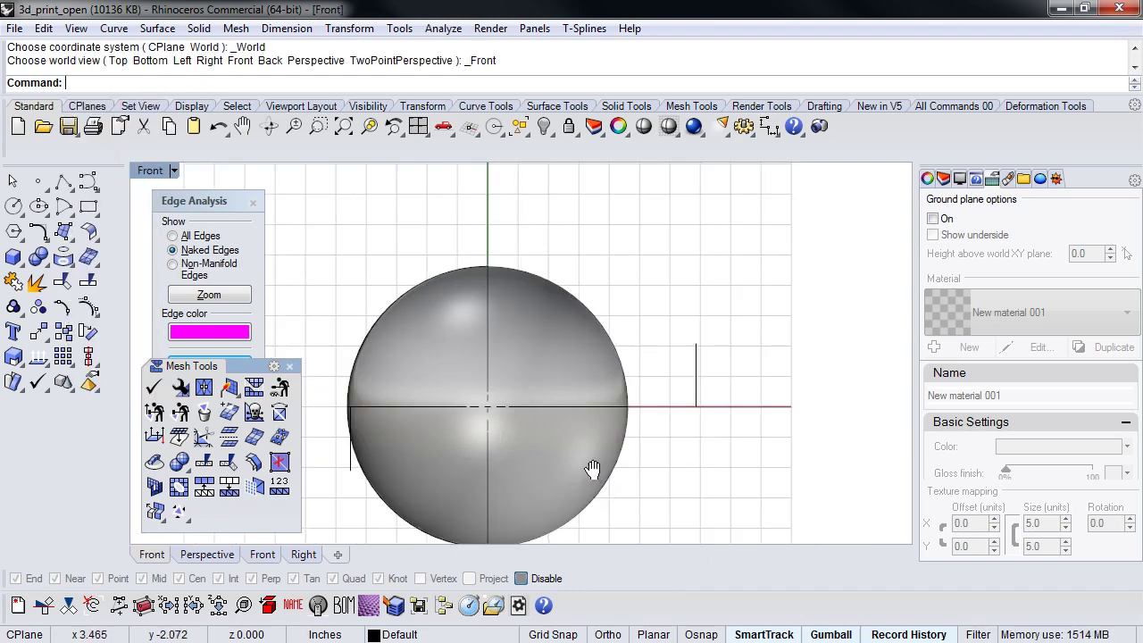
right_drag(593, 470, 603, 409)
click(13, 257)
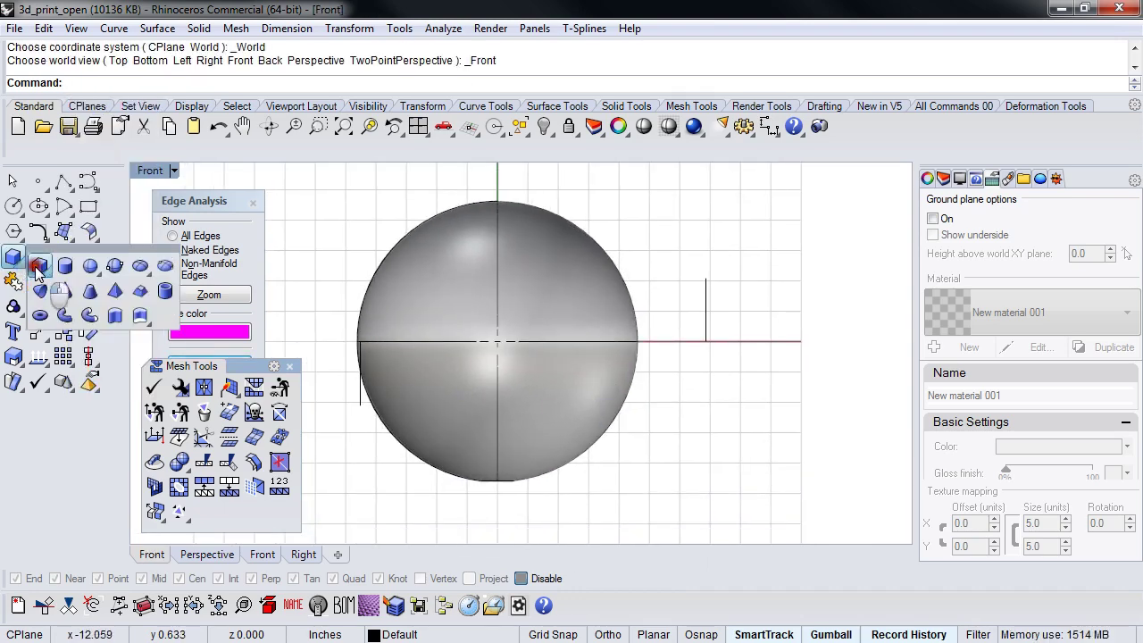
click(38, 265)
click(320, 342)
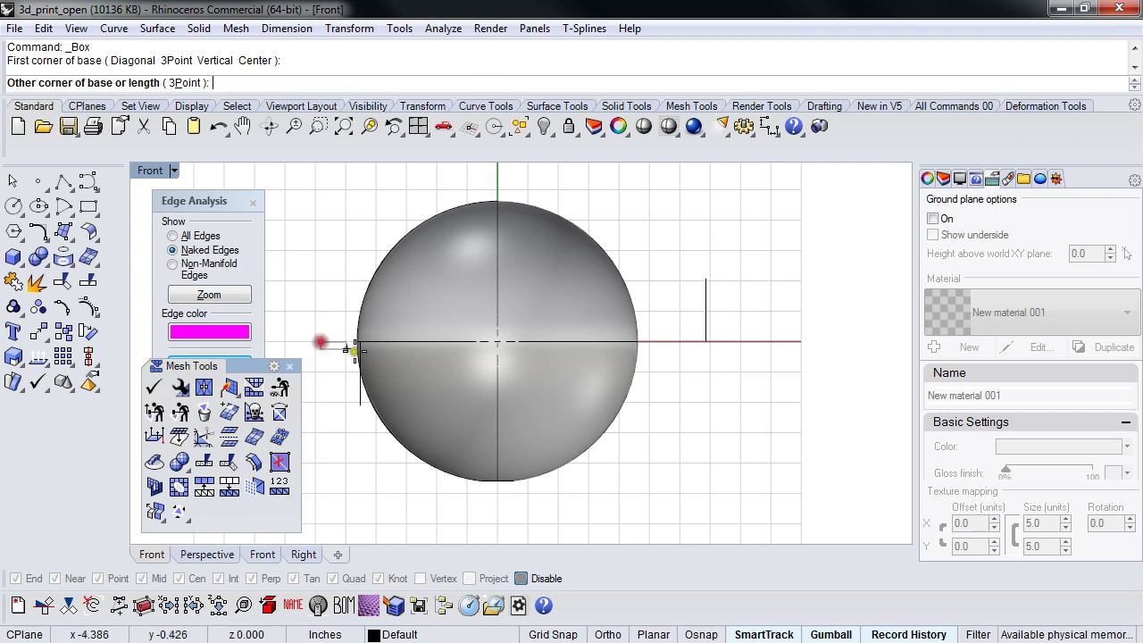
click(693, 530)
right_click(694, 530)
- Shift the lower box in depth in the Top view so that it covers the sphere, and return to the Front view
click(648, 512)
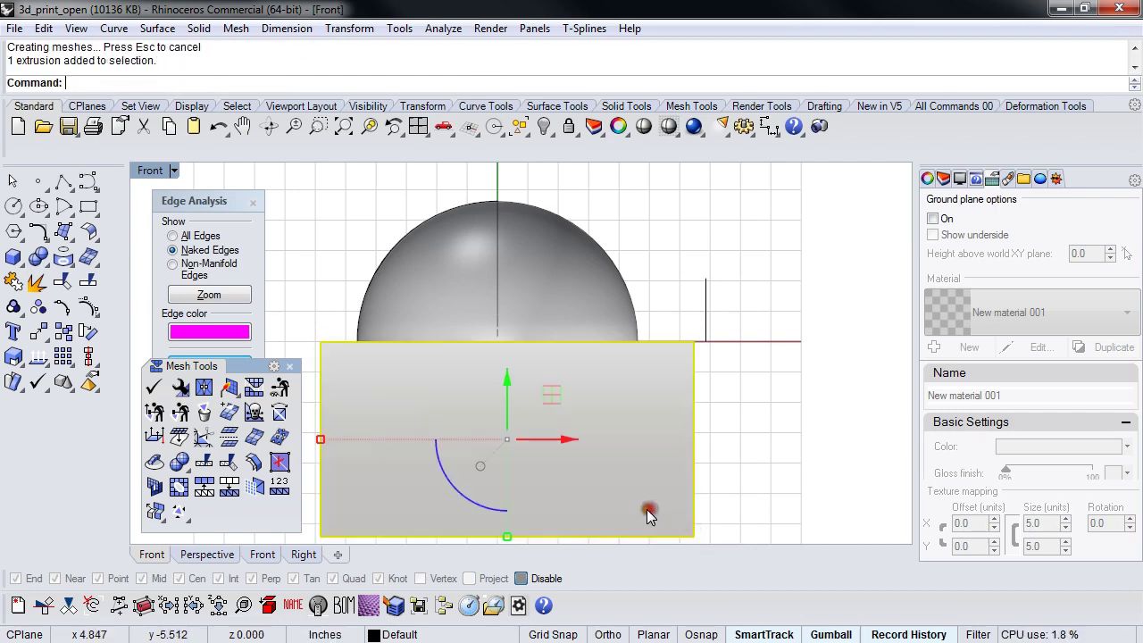
text(t)
right_click(629, 502)
scroll(589, 487, down, 2)
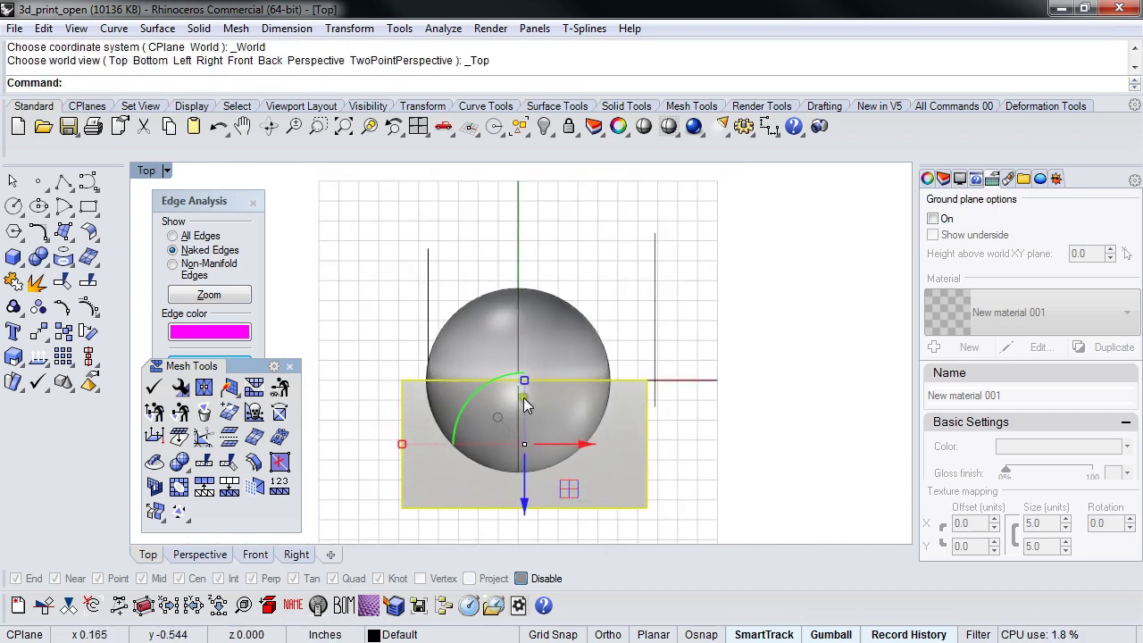
drag(525, 405, 524, 487)
key(Escape)
key(ctrl+F2)
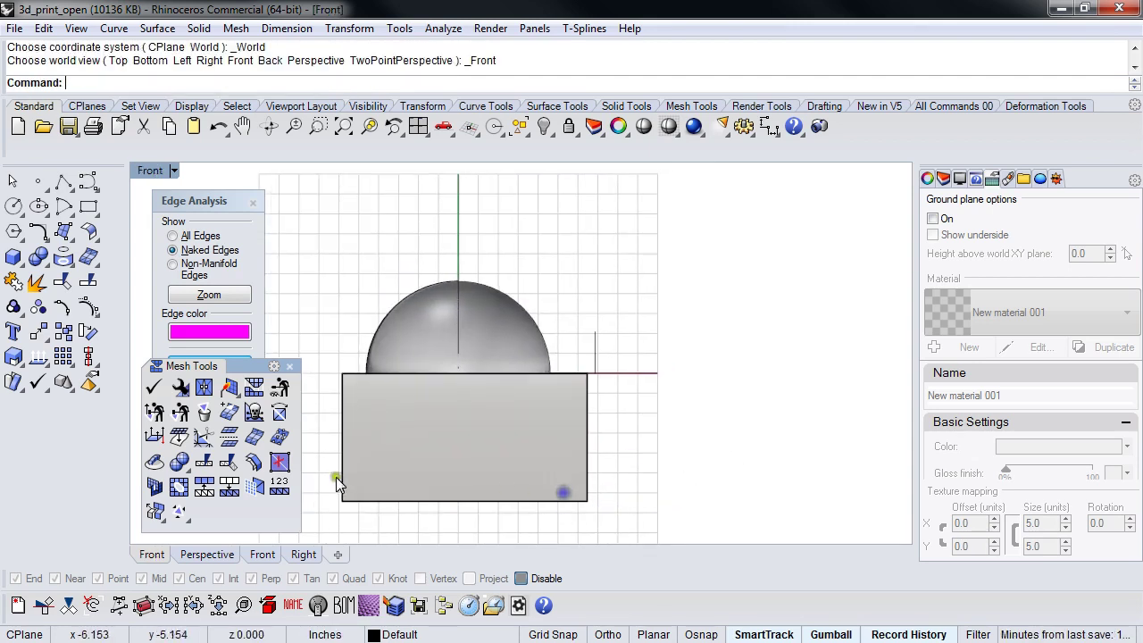
- Delete the sphere surface above the box
click(412, 351)
click(343, 307)
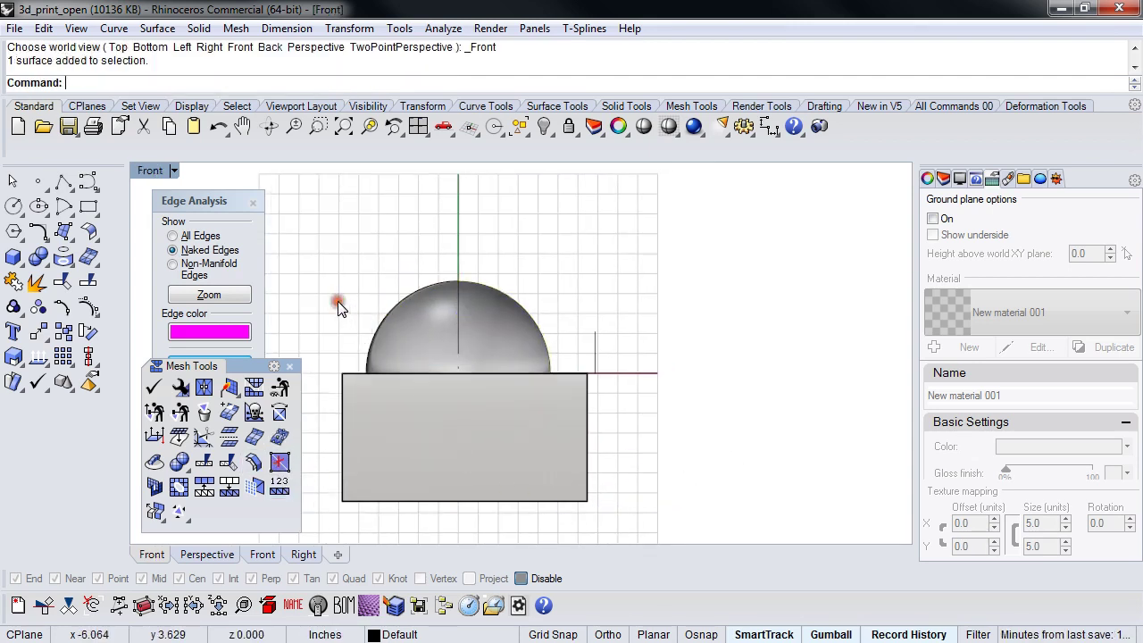
click(426, 309)
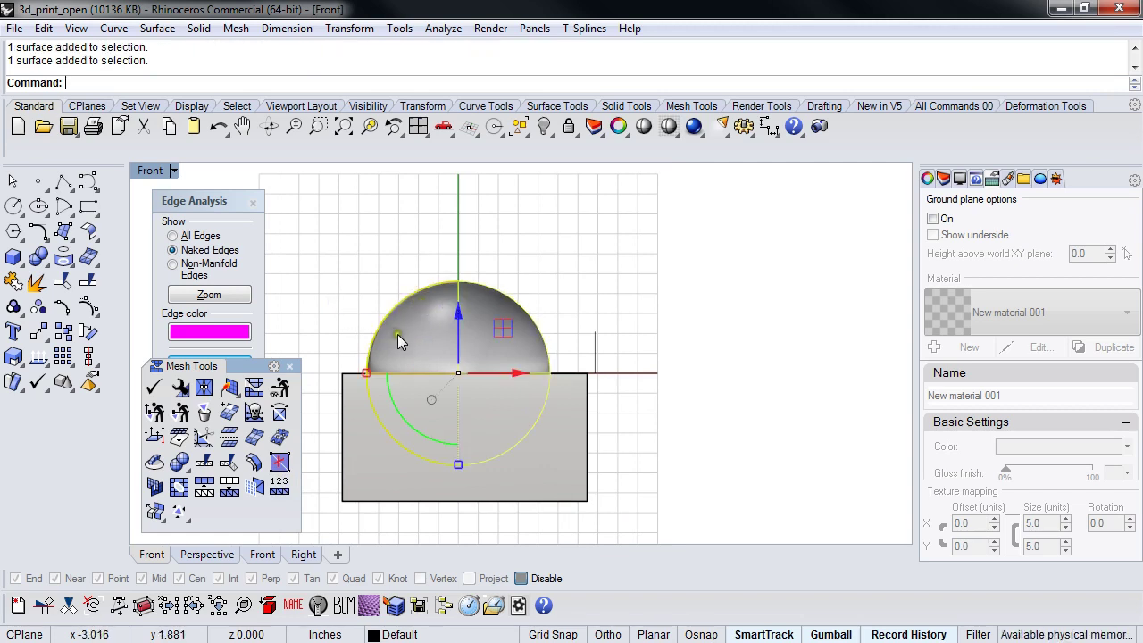
key(Delete)
scroll(465, 369, up, 3)
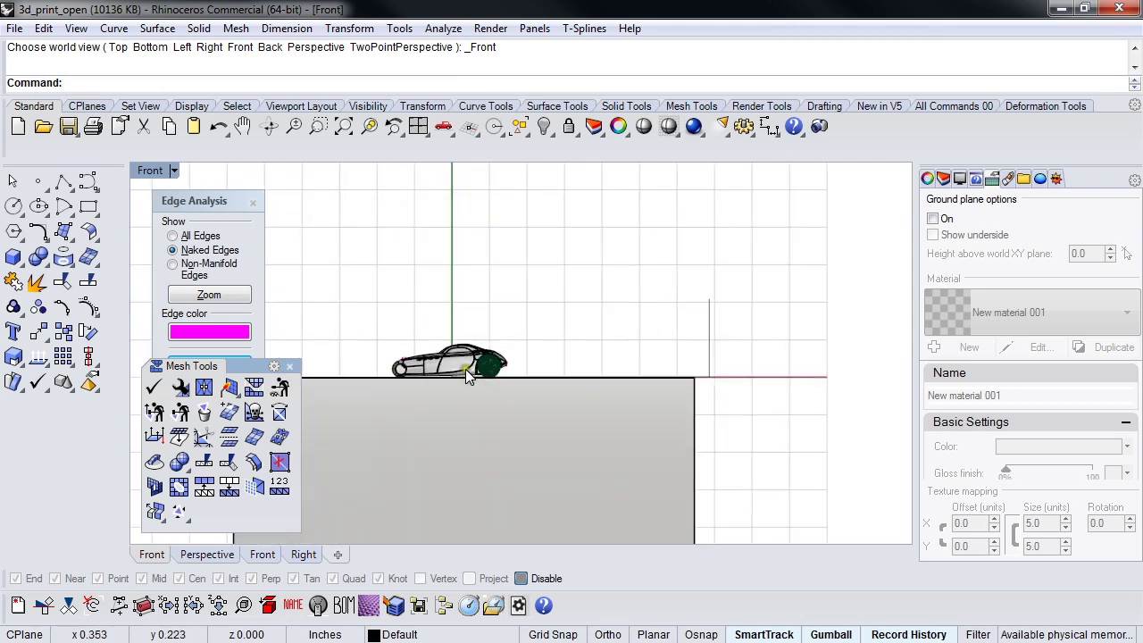
scroll(487, 387, down, 2)
- Undo the edits back past the mesh Boolean cut to restore the full sphere mesh, and hide the old cutting box
key(ctrl+z)
key(ctrl+z)
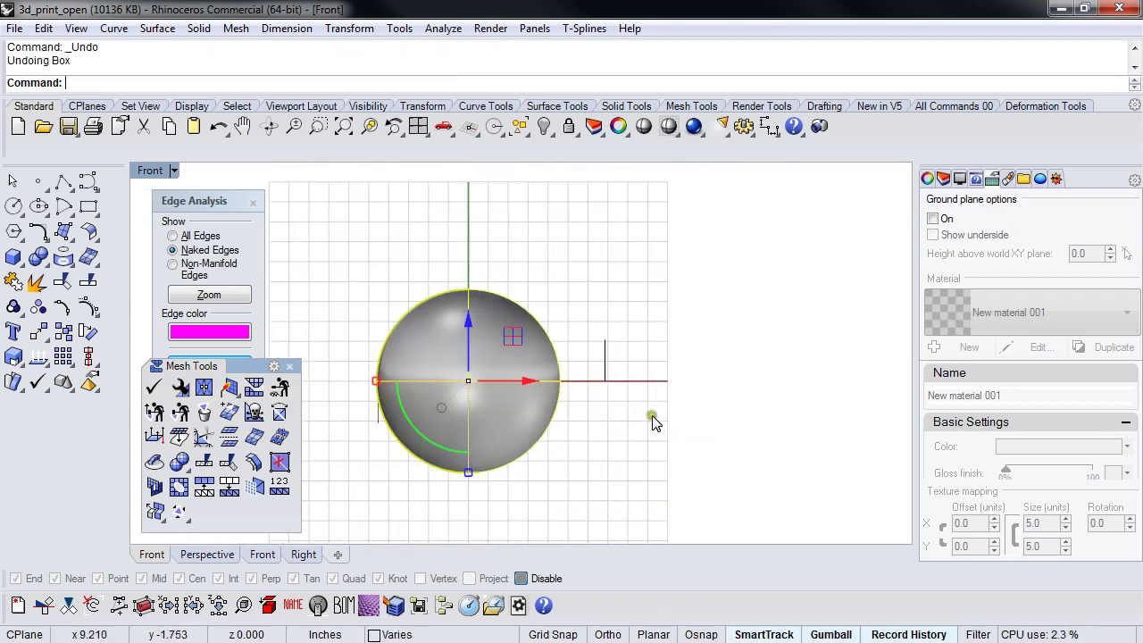
key(ctrl+z)
key(ctrl+z)
key(ctrl+z)
key(ctrl+z)
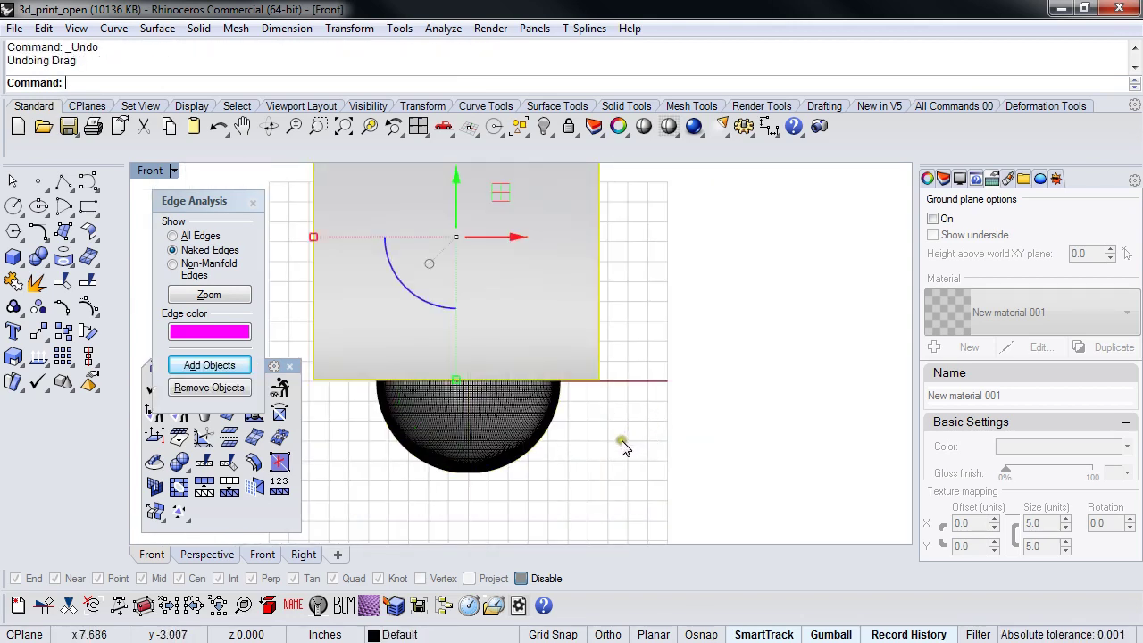
click(550, 451)
key(ctrl+h)
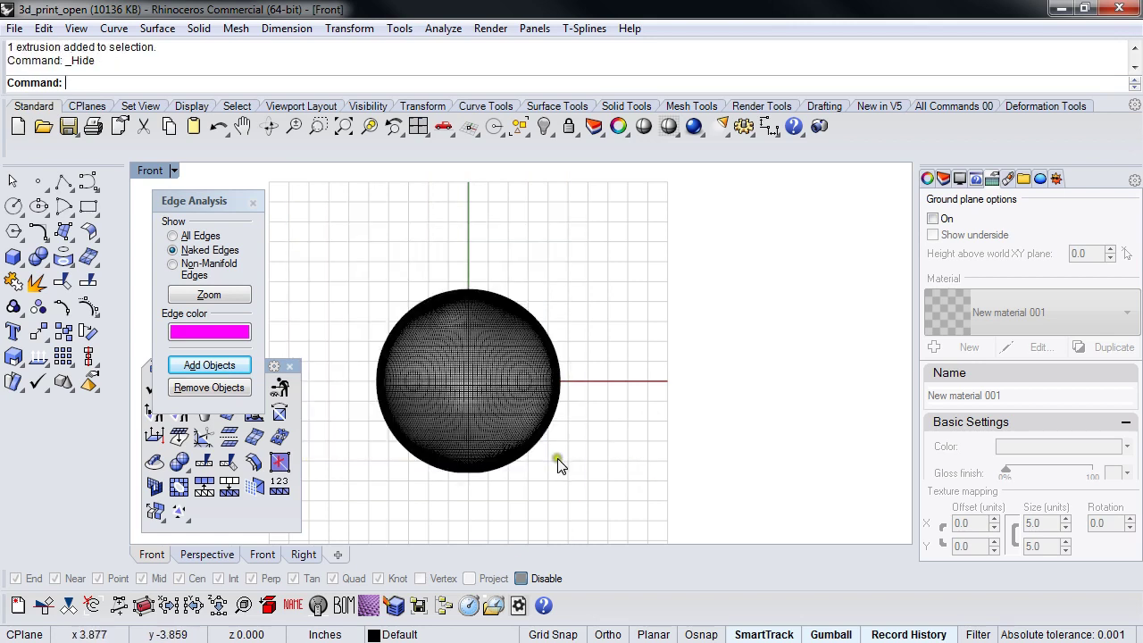
- Copy the full sphere mesh to the clipboard and clear the selection
click(497, 449)
click(588, 447)
right_drag(552, 446, 572, 449)
click(523, 448)
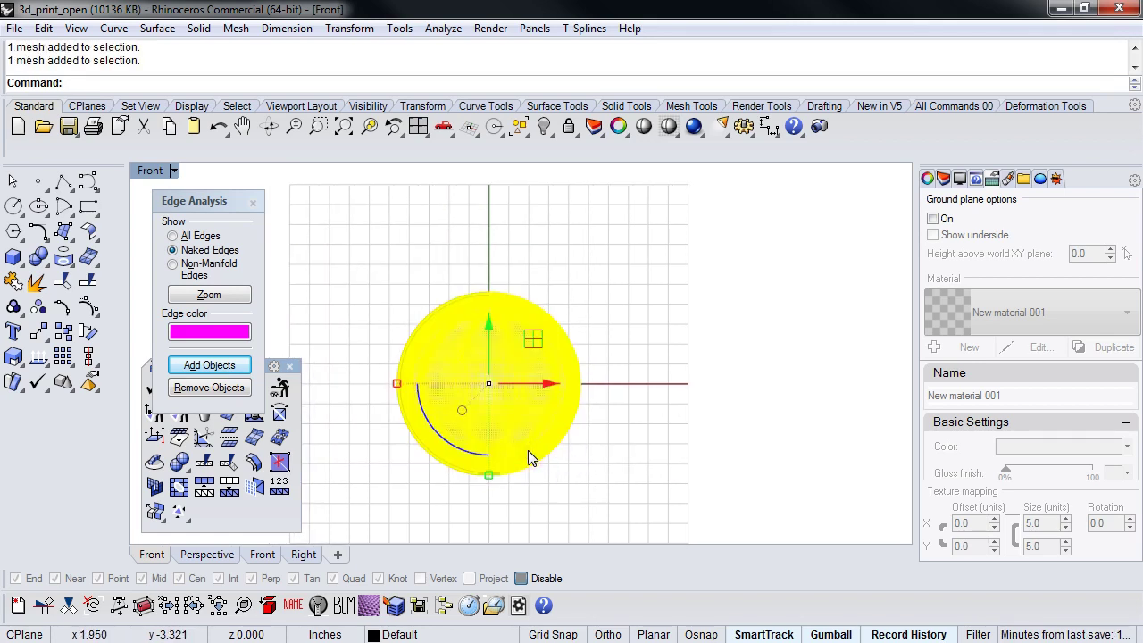
key(ctrl+c)
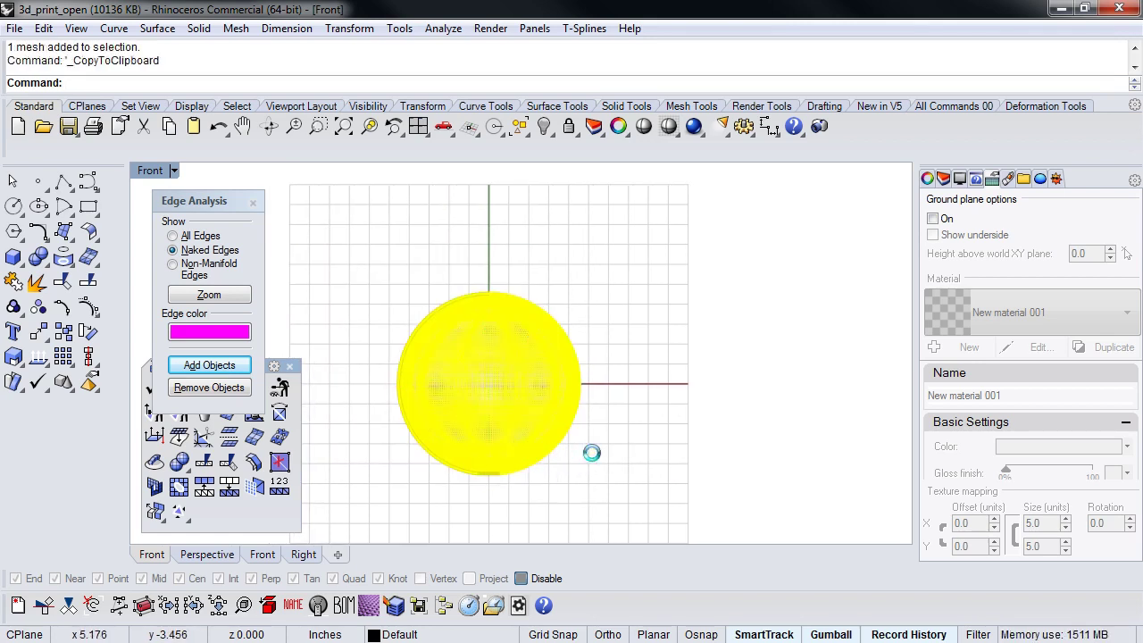
click(592, 452)
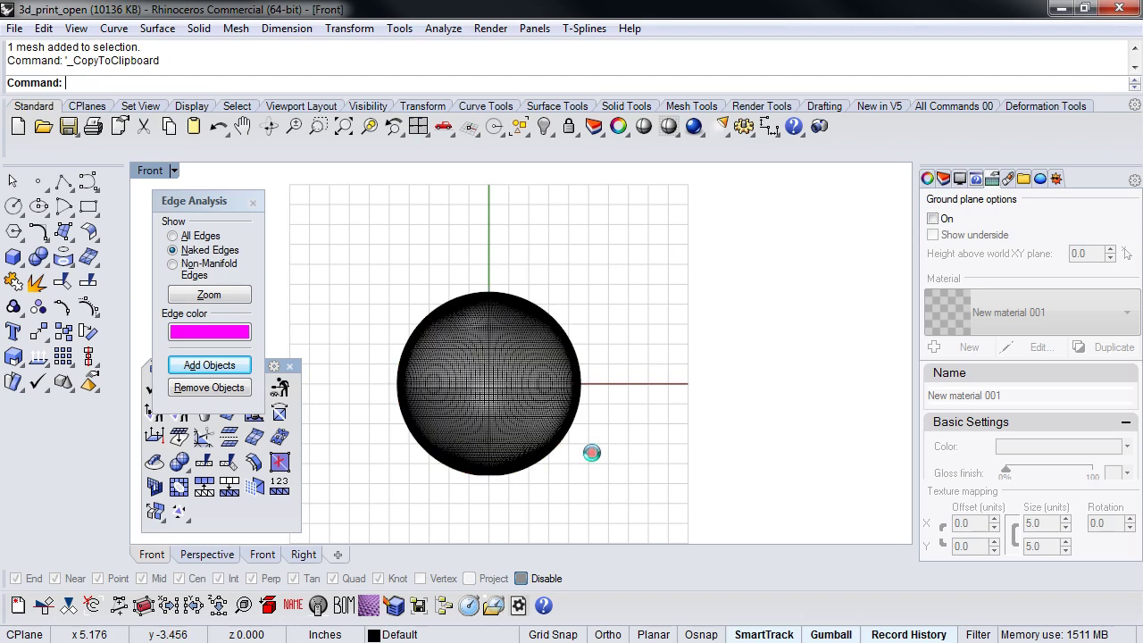
- Create a box over the sphere mesh's upper half, drawing its base in the Front view and setting its depth in the Top view
click(16, 258)
click(39, 266)
click(347, 258)
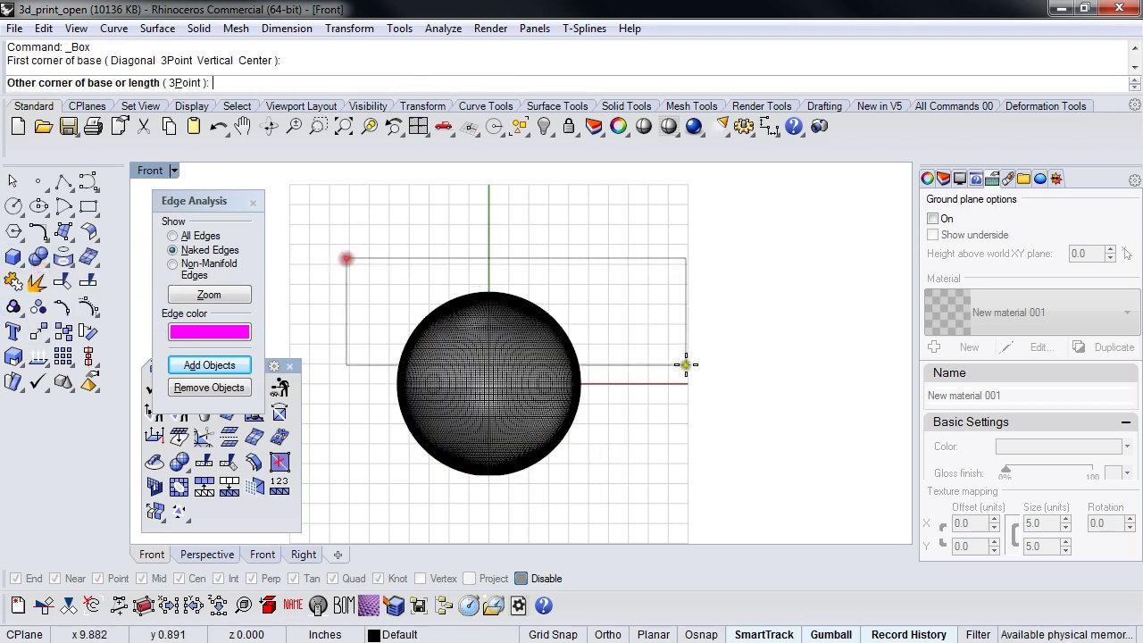
click(653, 383)
text(t)
right_click(653, 384)
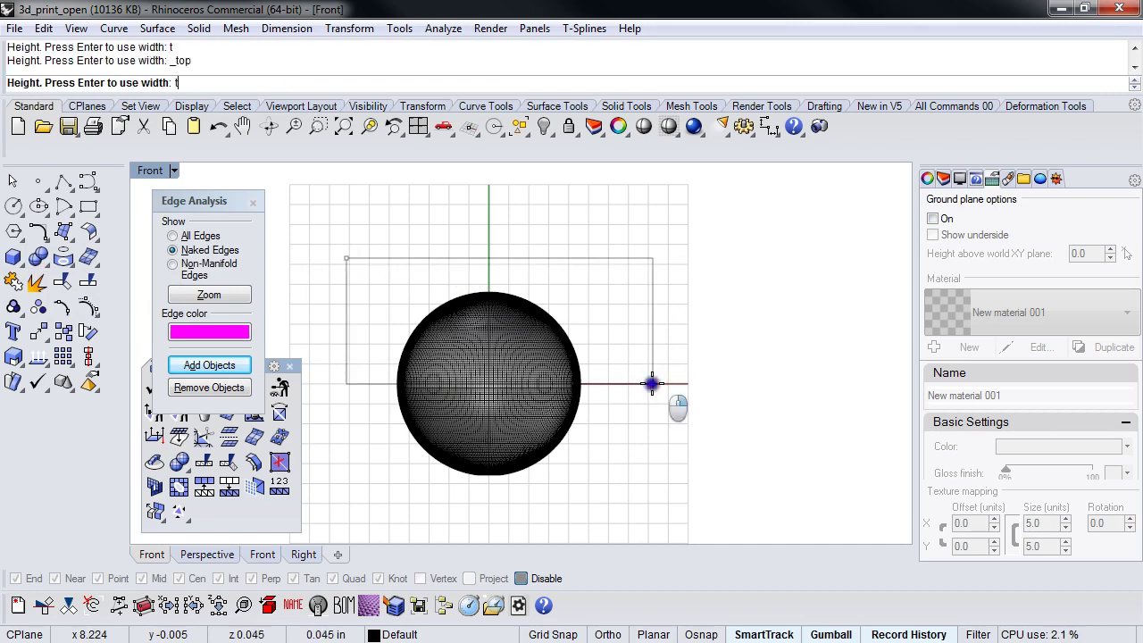
click(638, 253)
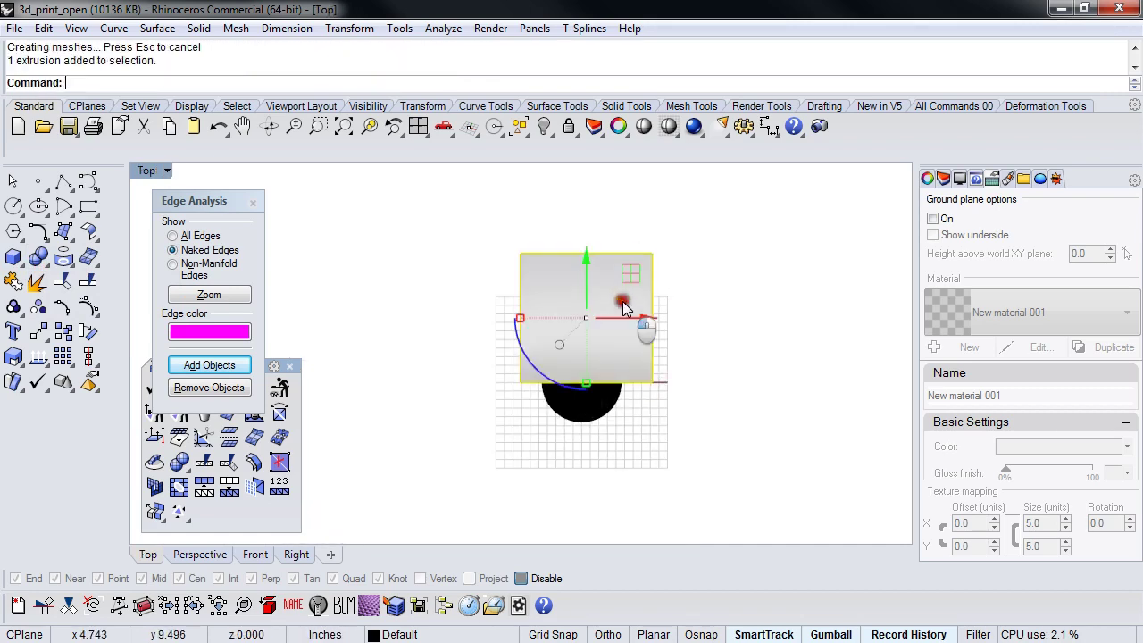
- Shift the new box in depth so that it straddles the sphere mesh, and return to the Front view
drag(582, 258, 575, 334)
text(f)
right_click(575, 336)
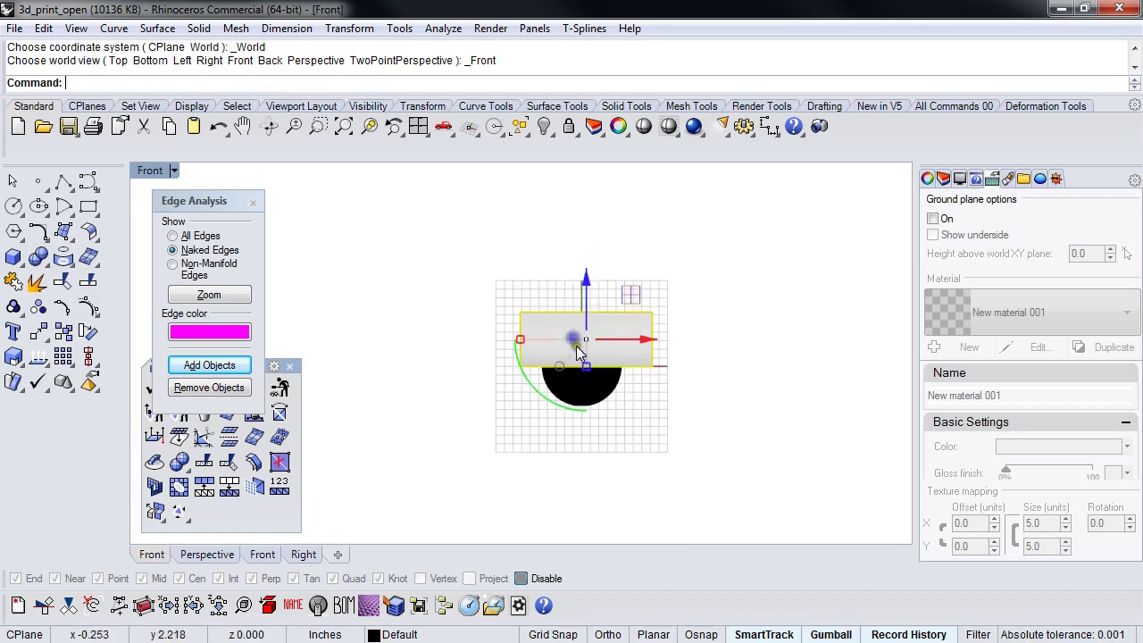
- Place a copy of the box directly below the original so that it covers the sphere's lower half, and hide the copy
scroll(598, 330, up, 10)
key(ctrl+c)
key(ctrl+v)
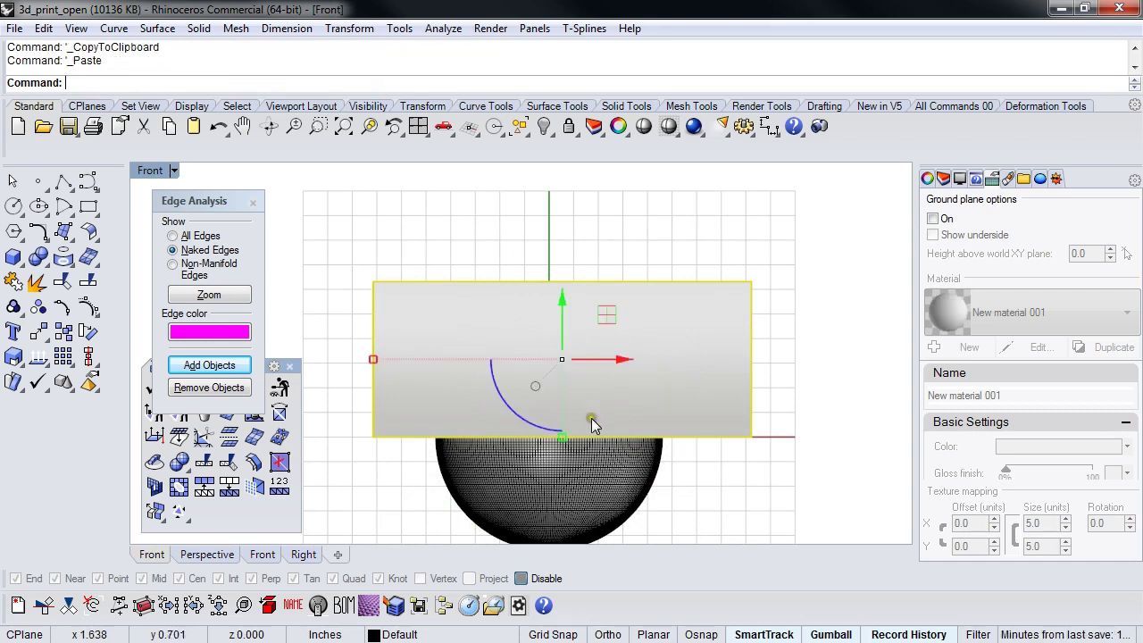
right_drag(589, 417, 586, 348)
drag(559, 229, 560, 384)
click(784, 443)
click(744, 458)
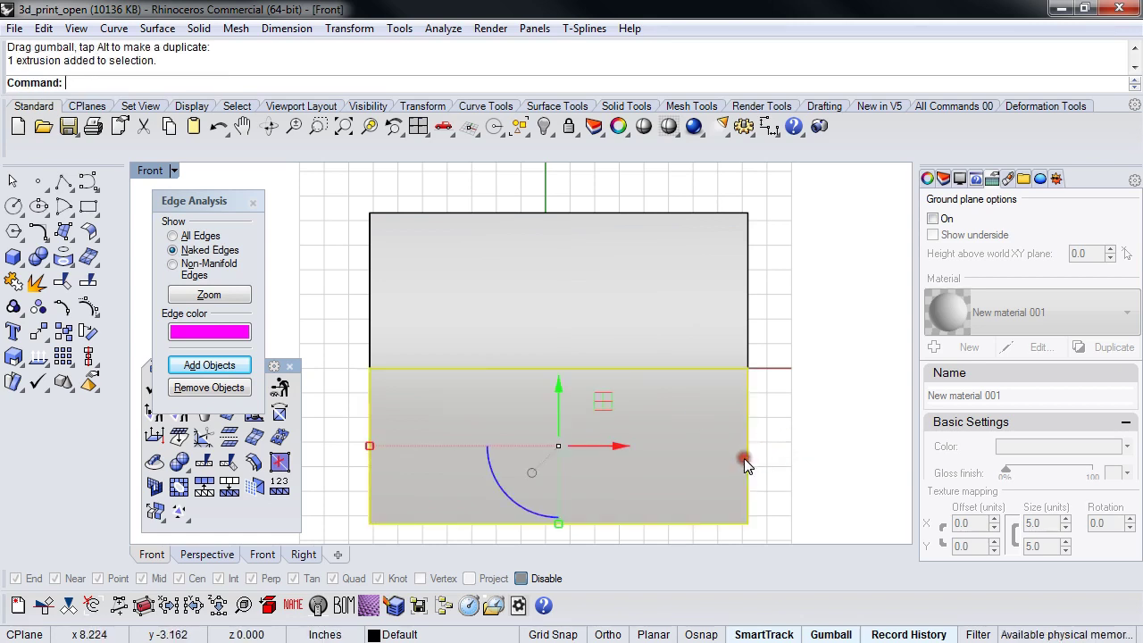
key(ctrl+h)
right_drag(720, 473, 669, 471)
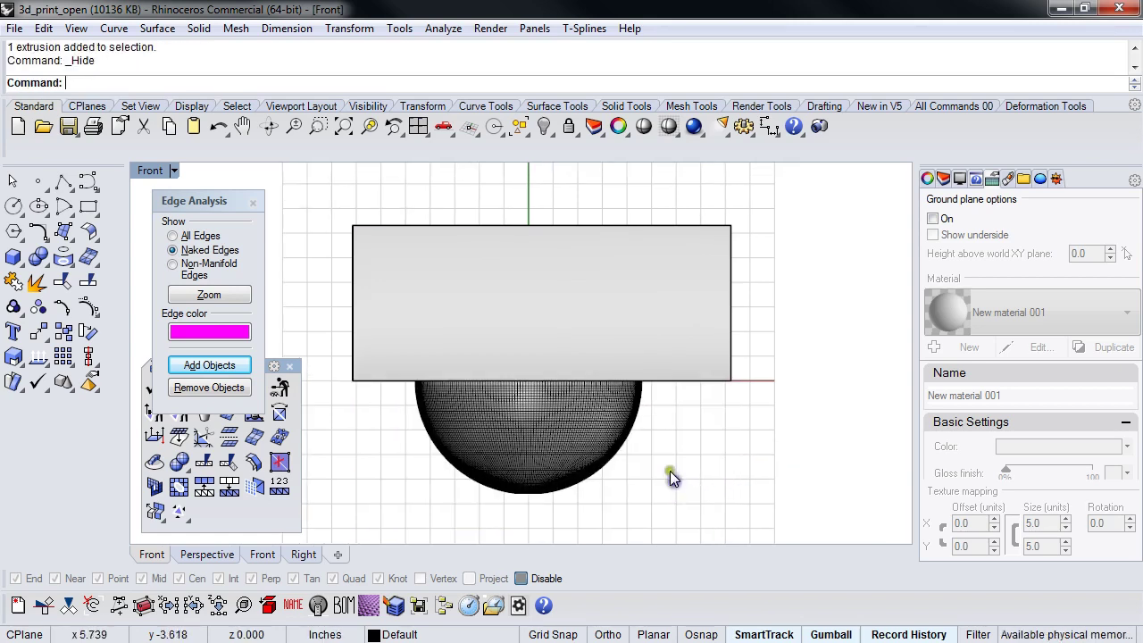
- Subtract the upper box from the sphere mesh with MeshBooleanDifference, leaving only the lower half-sphere
click(205, 492)
click(477, 454)
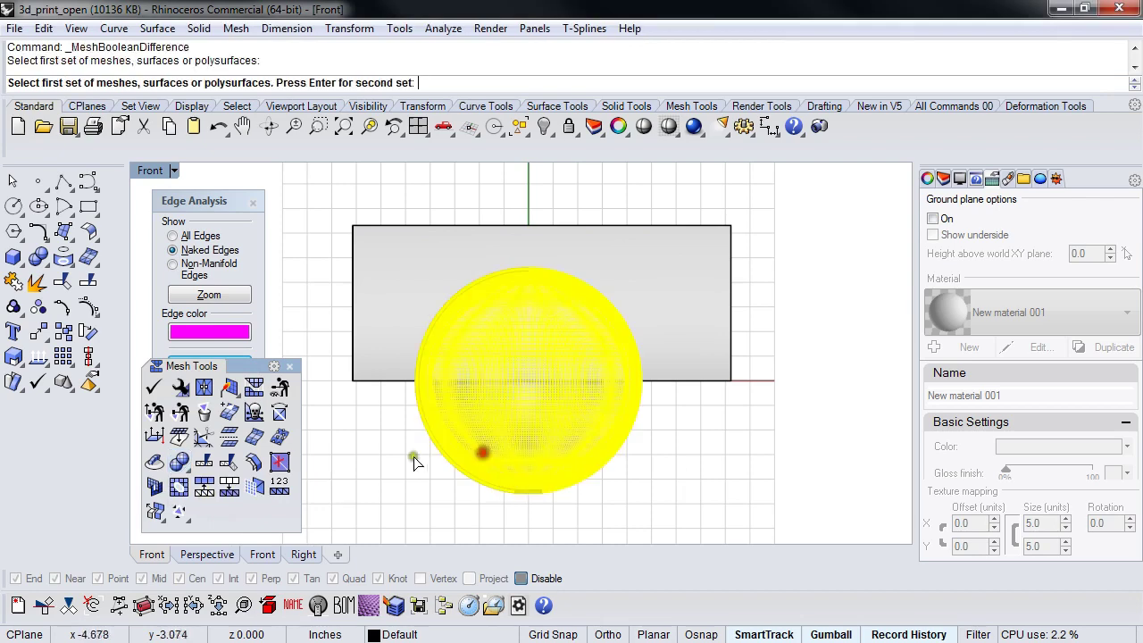
key(Return)
click(390, 370)
right_click(385, 426)
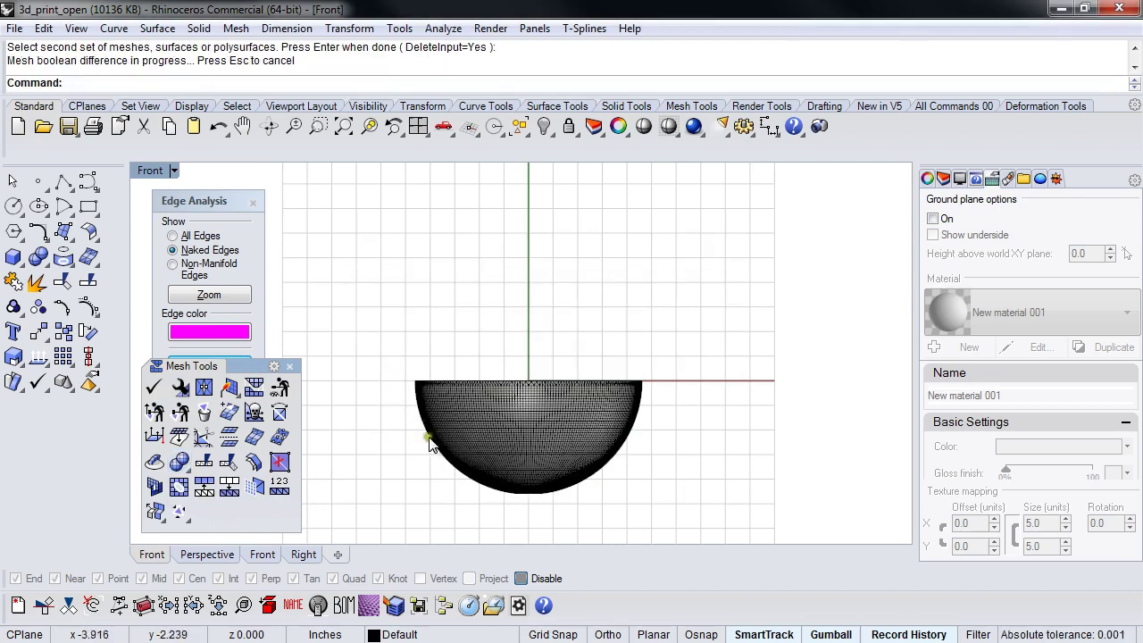
- Show all hidden objects, then delete the old large box and hide the sphere surface
key(ctrl+alt+h)
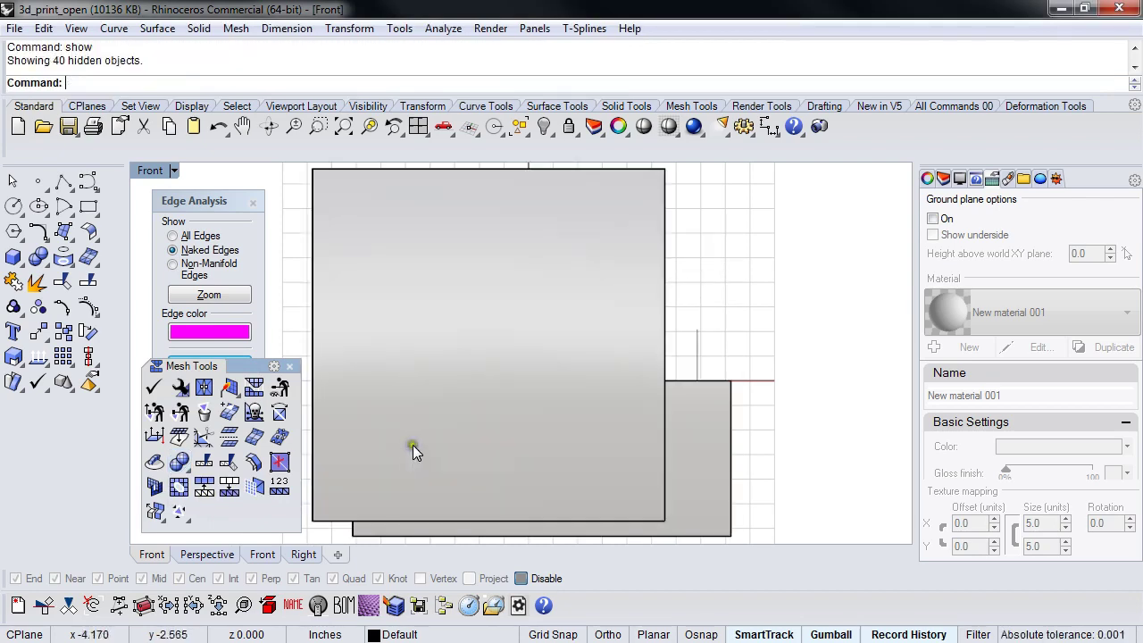
click(639, 303)
key(Delete)
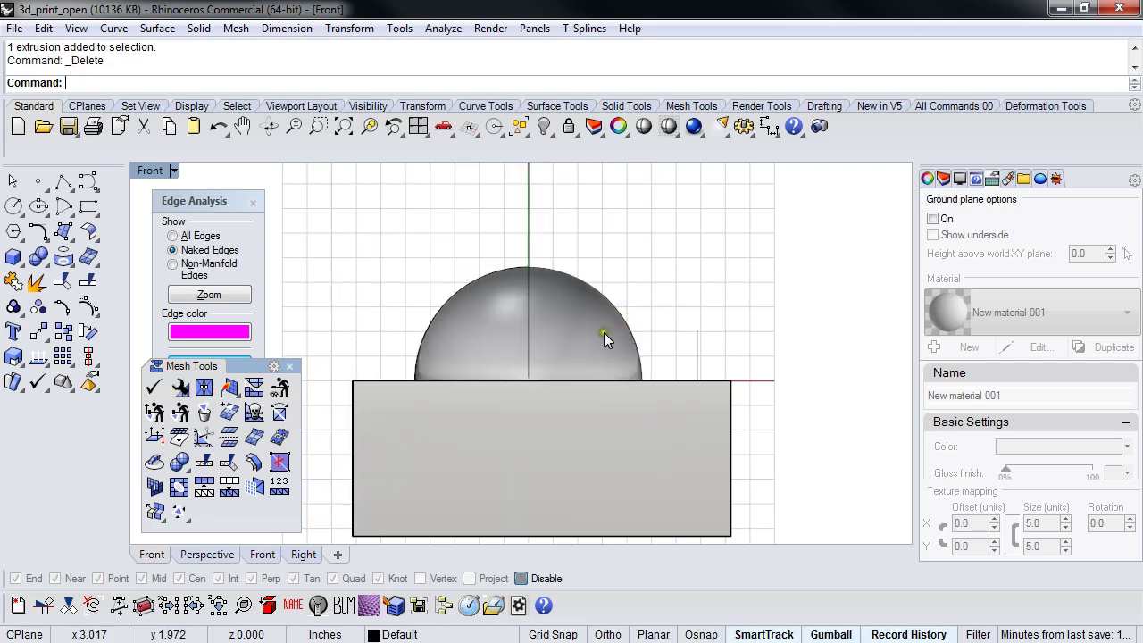
click(603, 334)
key(ctrl+h)
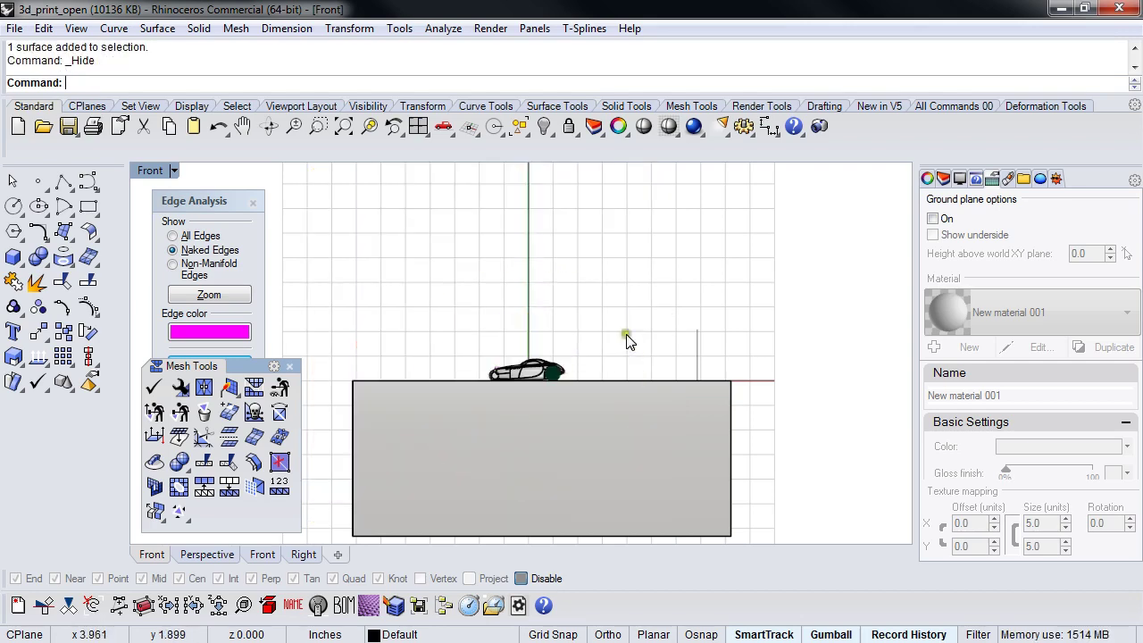
- Examine the half-sphere mesh embedded in the lower box and its rim on the box's top face in the Perspective view
key(ctrl+F4)
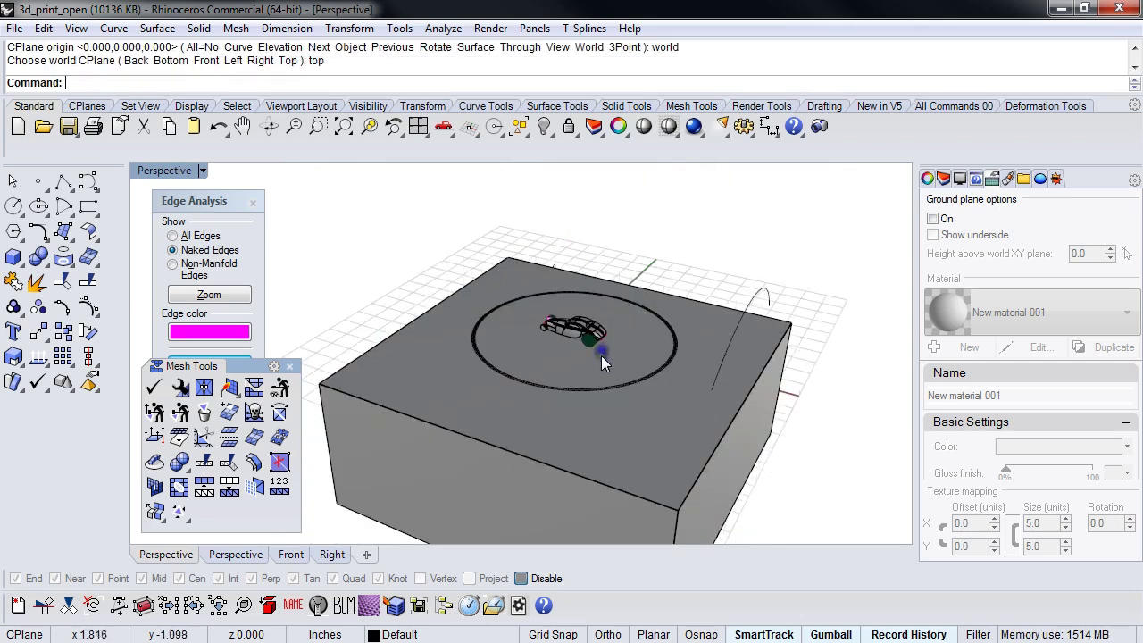
right_drag(601, 352, 589, 385)
scroll(588, 385, up, 6)
click(588, 397)
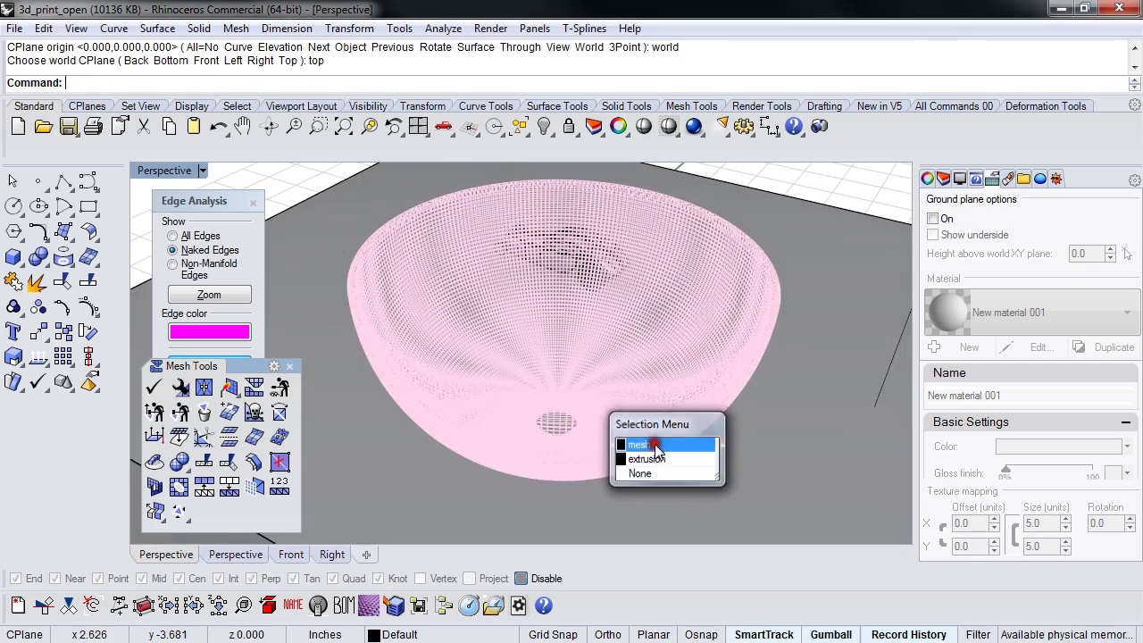
click(638, 444)
key(Delete)
right_drag(637, 254, 565, 398)
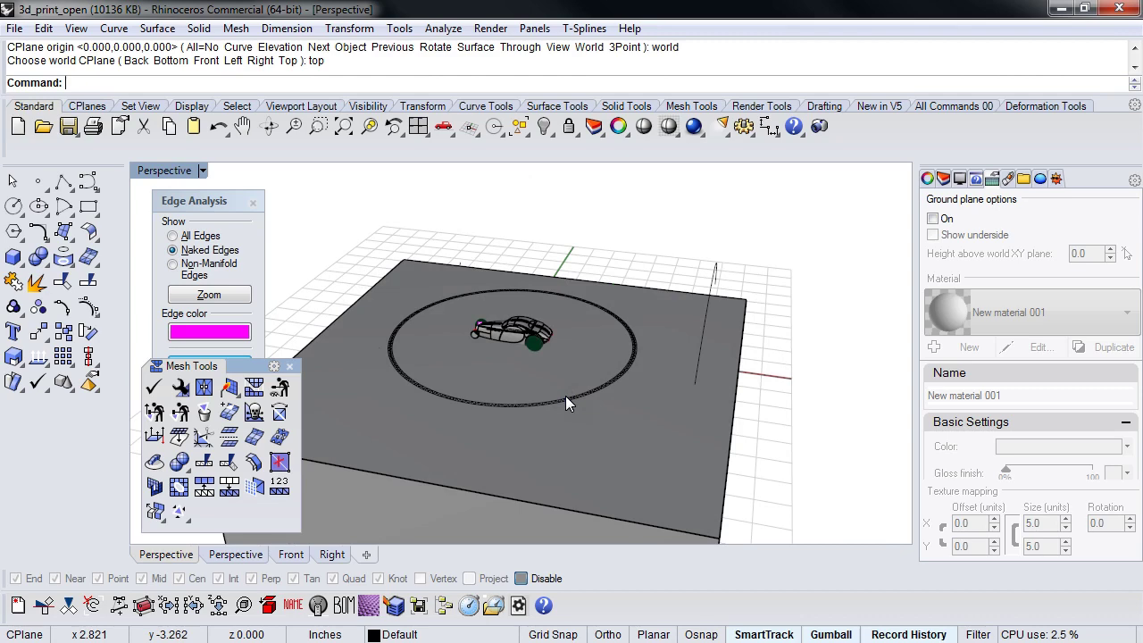
click(565, 396)
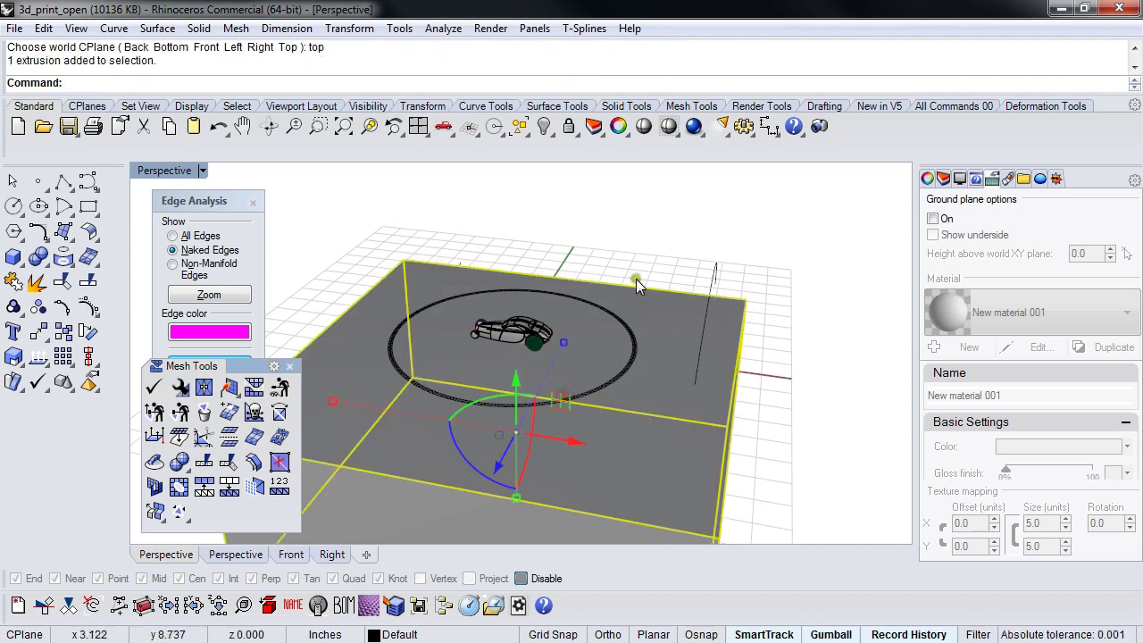
click(622, 236)
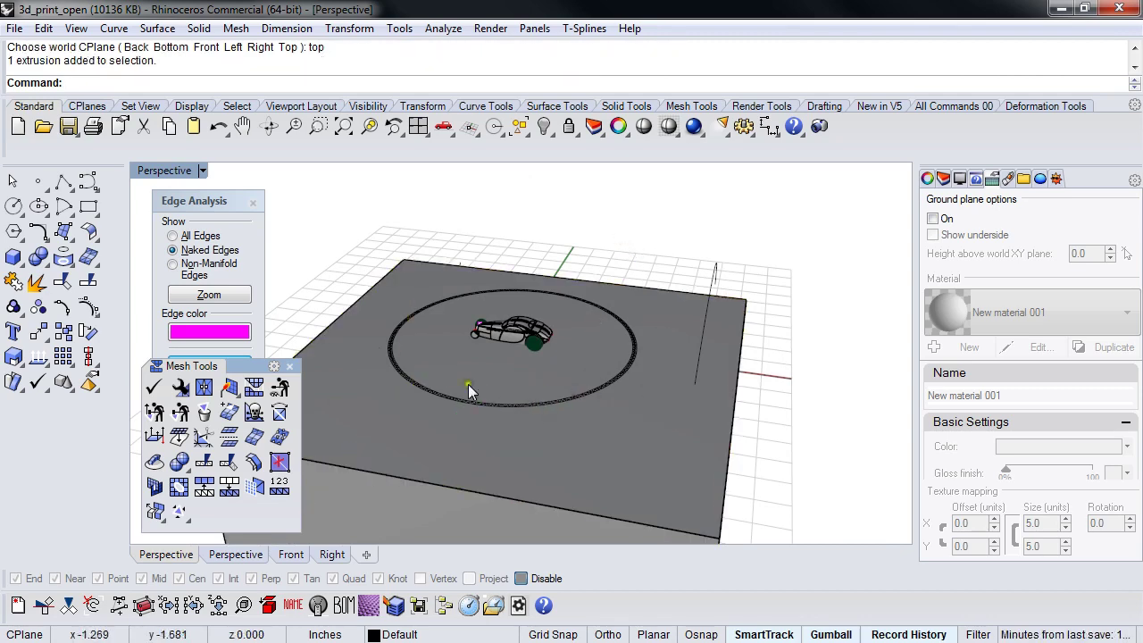
- Delete the lower box, then duplicate the half-sphere mesh in place in the Front view
click(612, 448)
key(Delete)
click(529, 426)
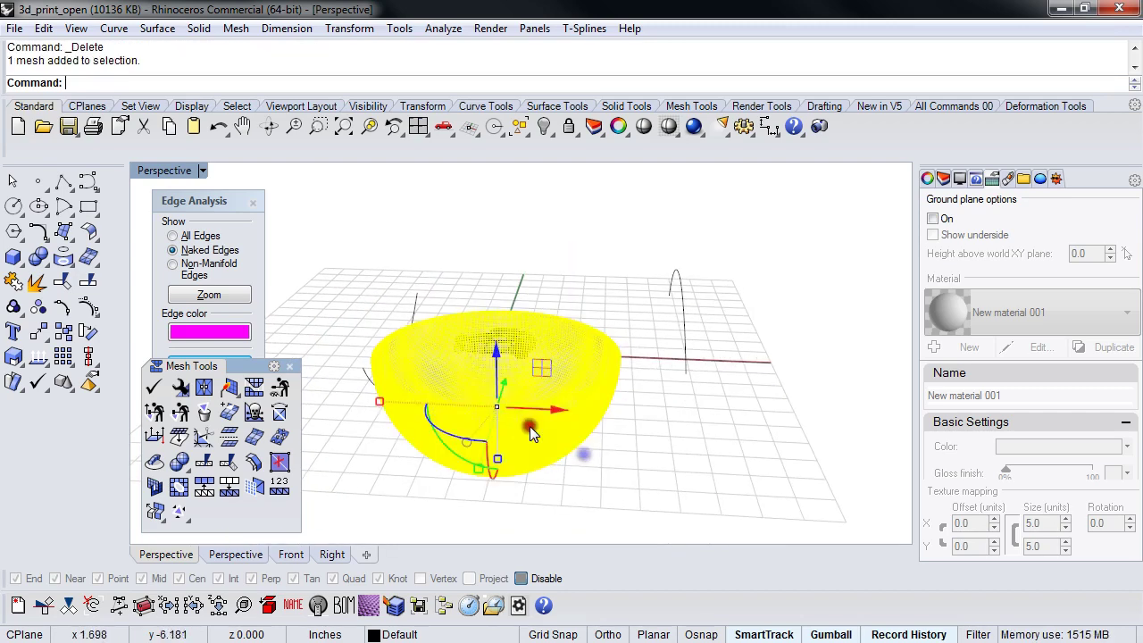
key(ctrl+F2)
right_drag(502, 425, 517, 410)
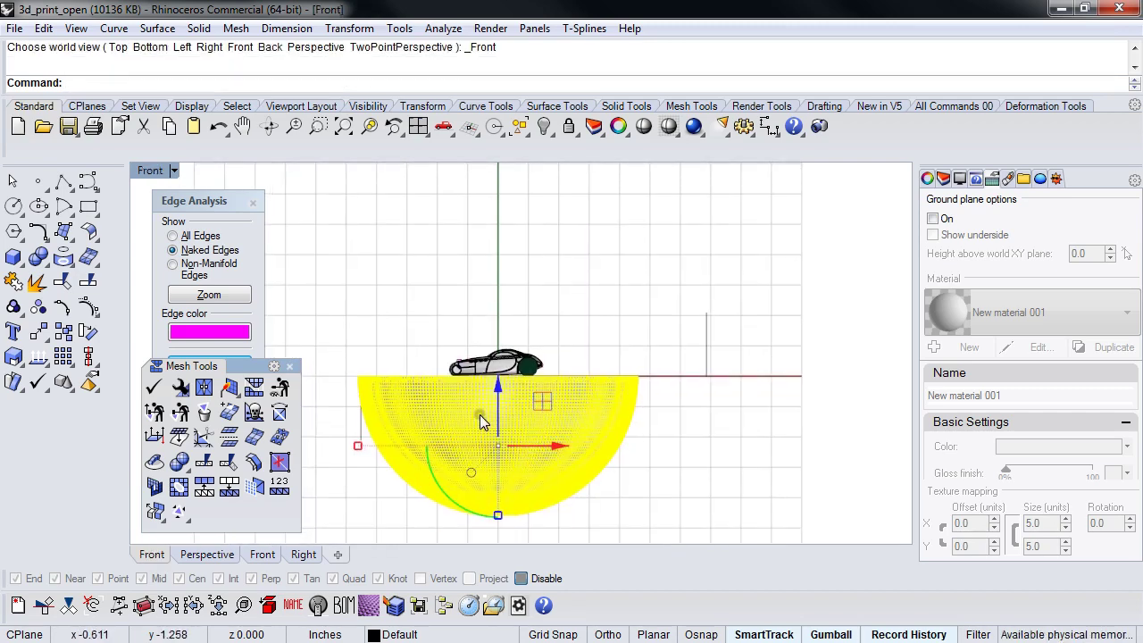
key(ctrl+c)
key(ctrl+v)
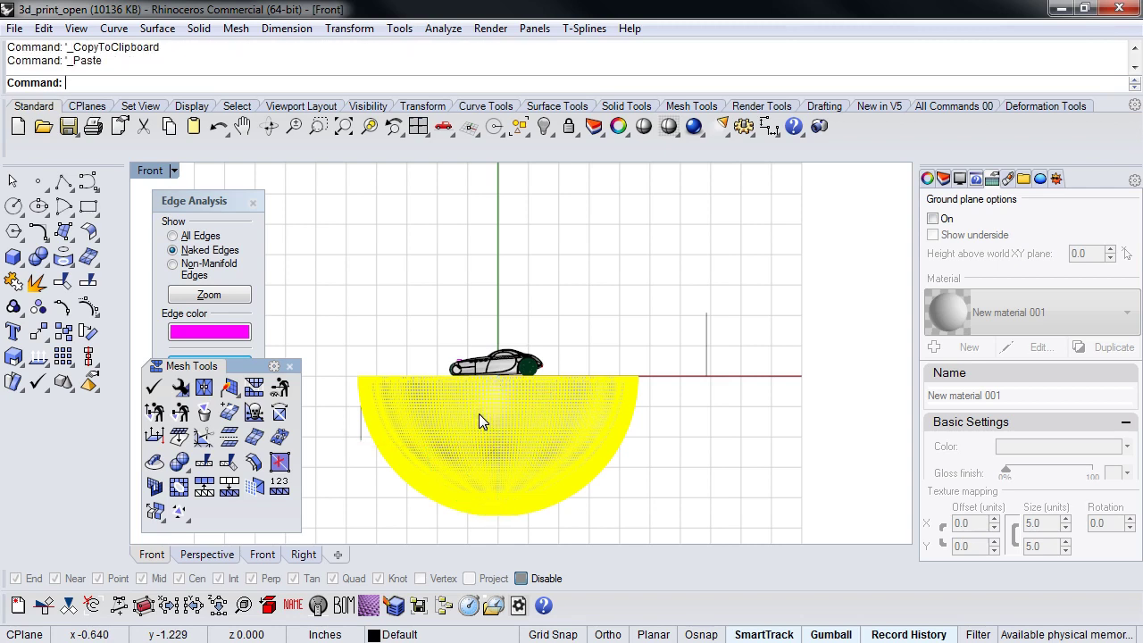
- Rotate the half-sphere copy 180 degrees about the origin in the Front view so that it forms the upper half of the sphere
text(rr)
key(Return)
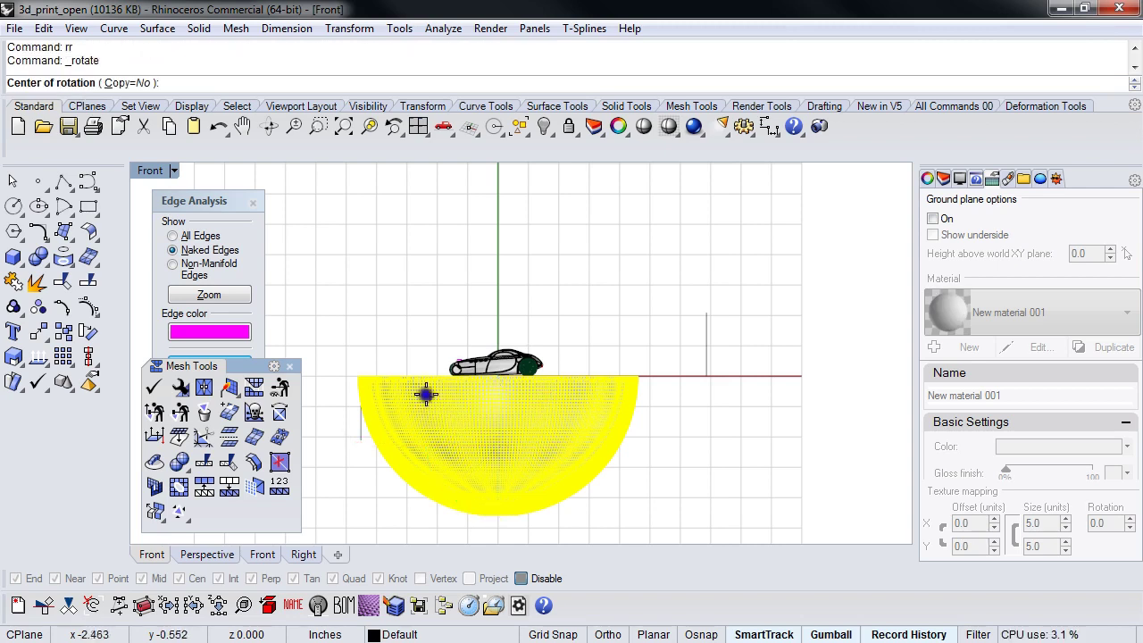
click(499, 375)
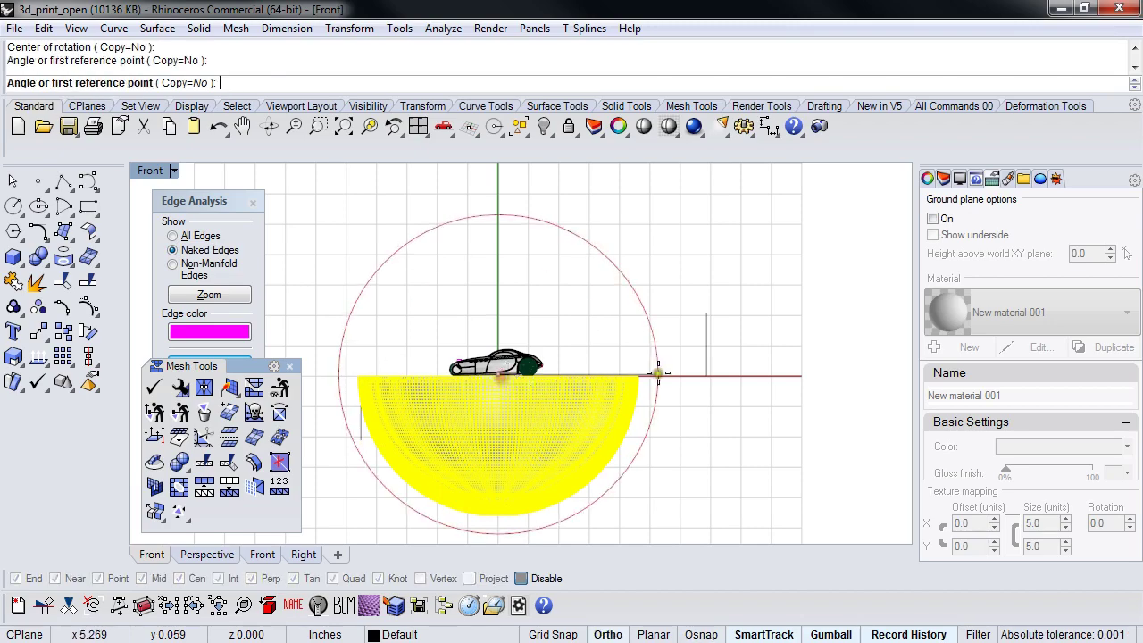
click(658, 375)
click(379, 363)
click(338, 307)
- In the Perspective view, move the upper half-sphere straight up to leave an open gap above the car and the lower half
click(613, 322)
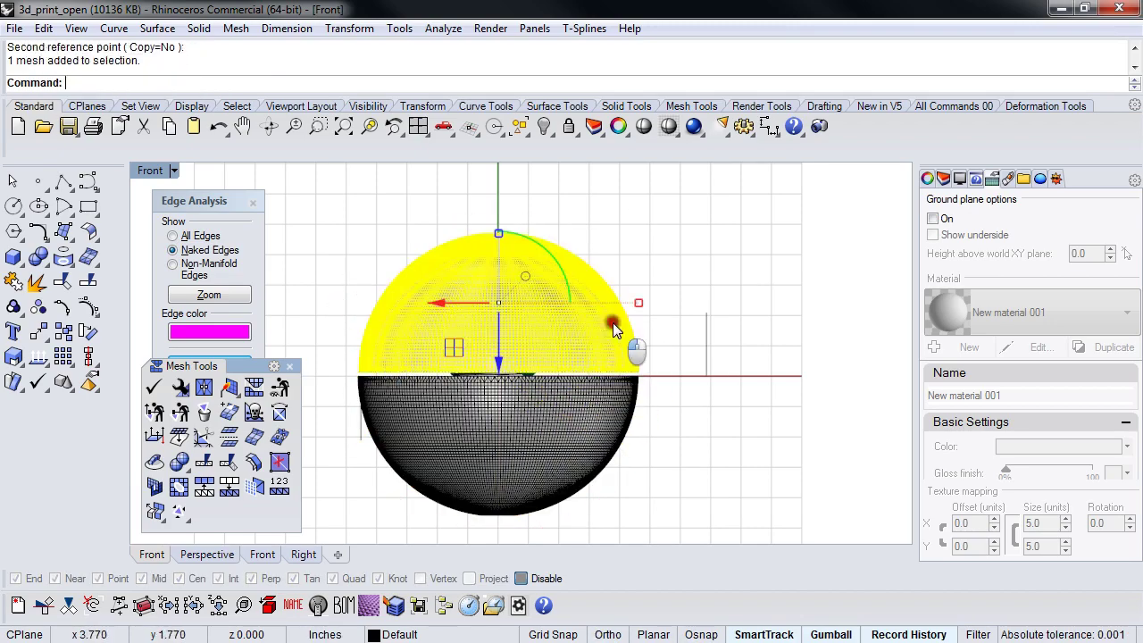
key(ctrl+F4)
right_drag(585, 351, 657, 297)
scroll(537, 363, up, 3)
click(328, 417)
scroll(657, 298, down, 2)
click(614, 305)
scroll(630, 317, down, 2)
drag(560, 355, 575, 291)
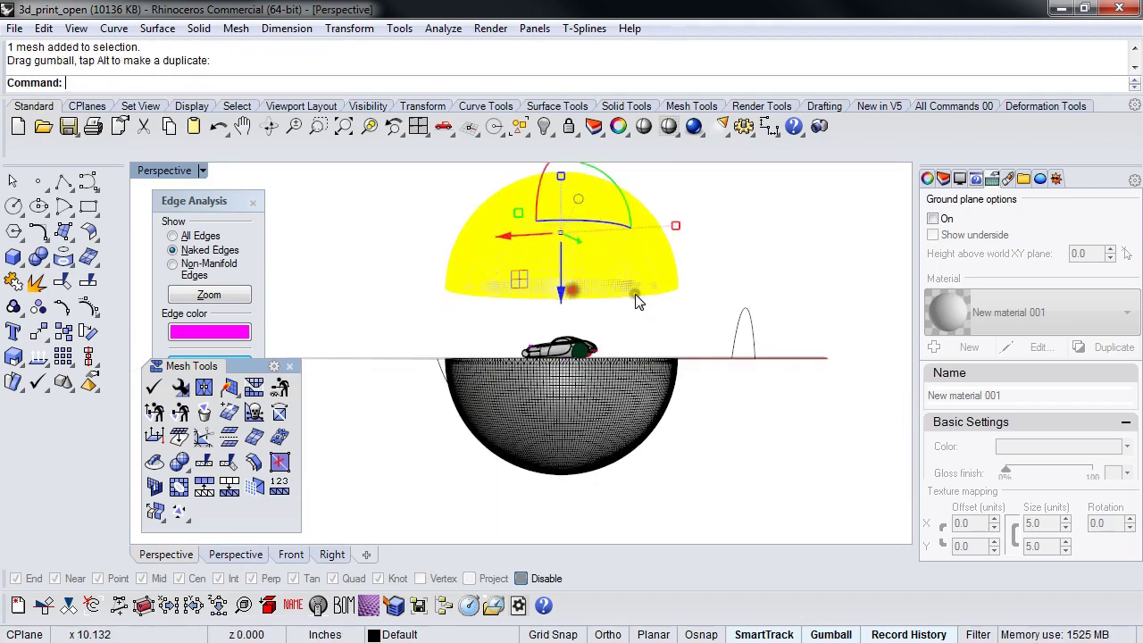
click(753, 299)
- Isolate the car body polysurface by hiding all other objects, including the wheels, curves and half-sphere meshes
right_drag(748, 357, 605, 379)
scroll(590, 349, up, 8)
scroll(589, 354, up, 2)
click(608, 334)
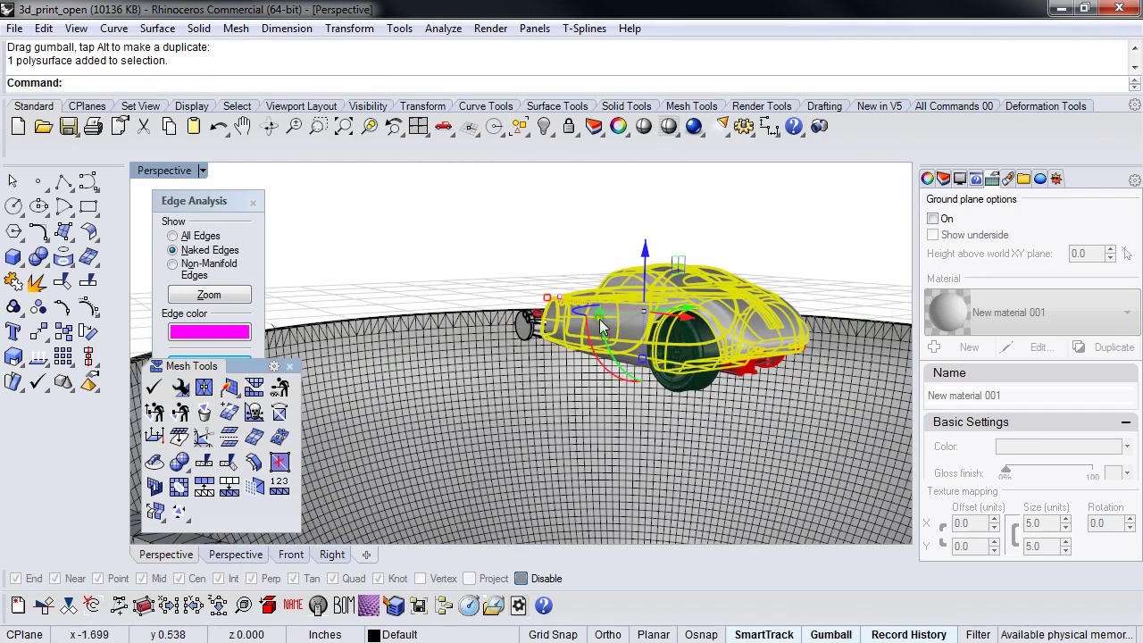
key(ctrl+i)
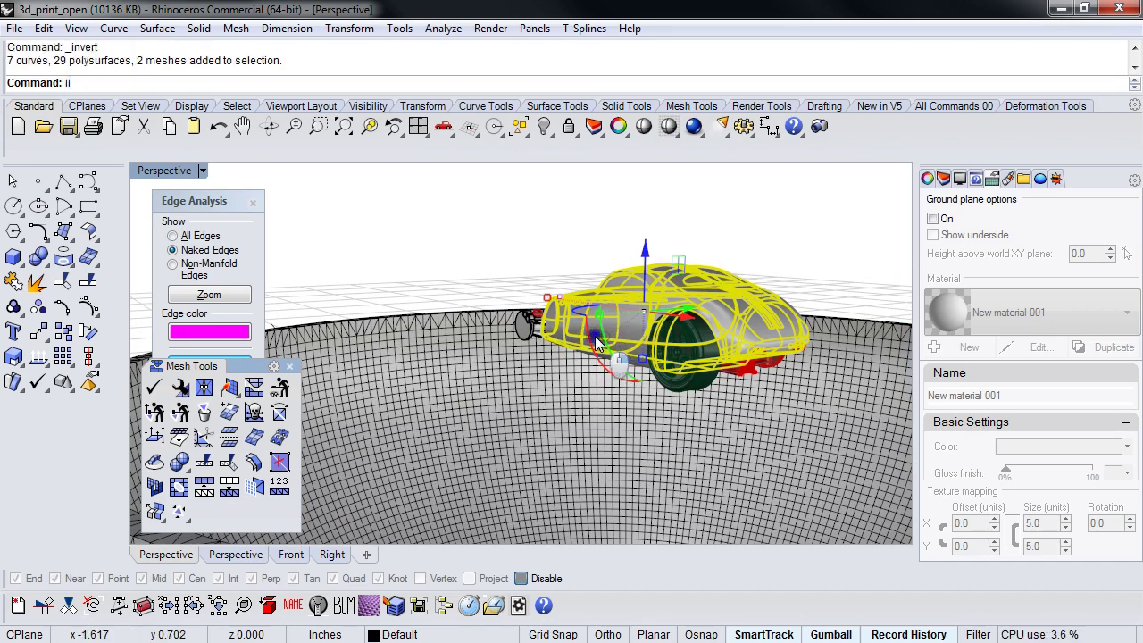
key(ctrl+h)
- Examine the isolated car body from the side, underneath and front in the Perspective view
scroll(717, 363, up, 5)
shift+right_drag(717, 363, 541, 439)
scroll(591, 442, down, 4)
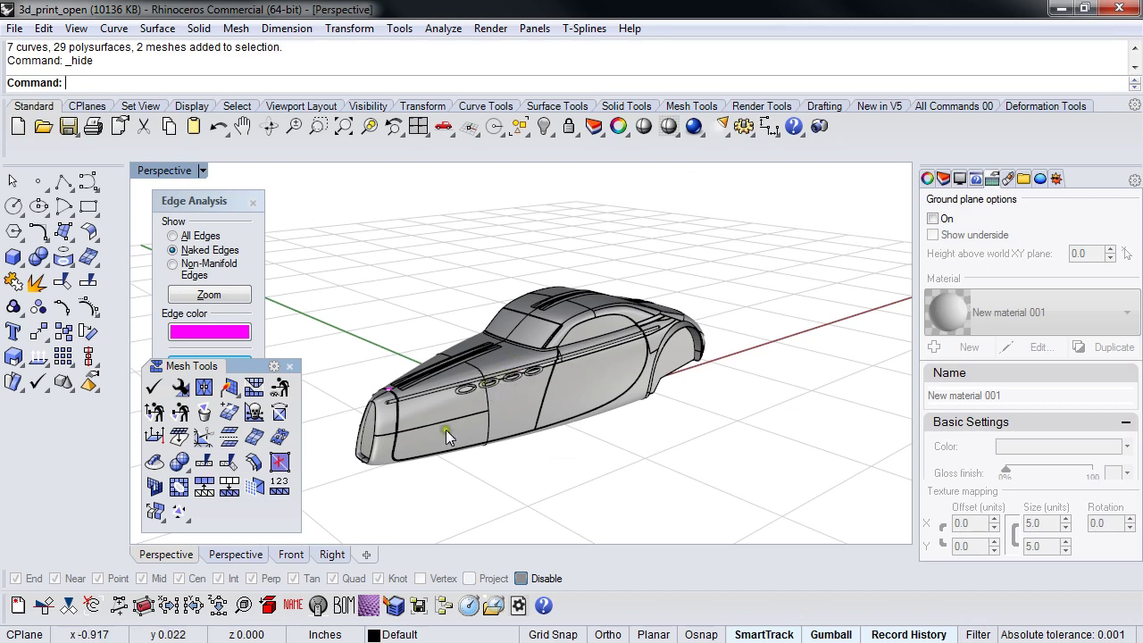
right_drag(446, 430, 483, 443)
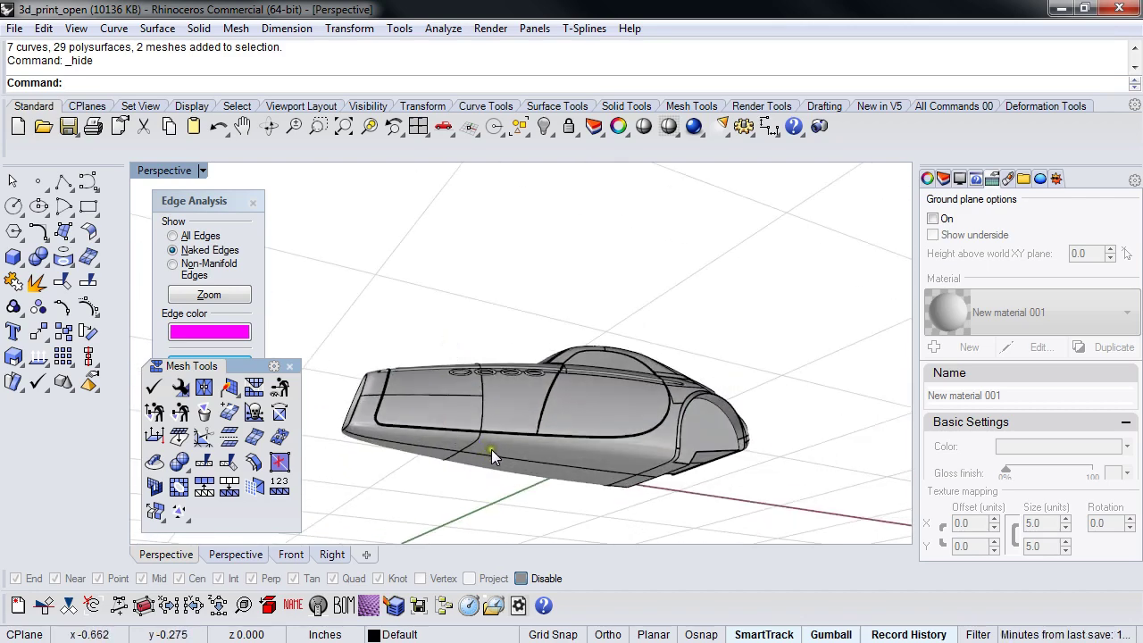
right_drag(405, 464, 612, 505)
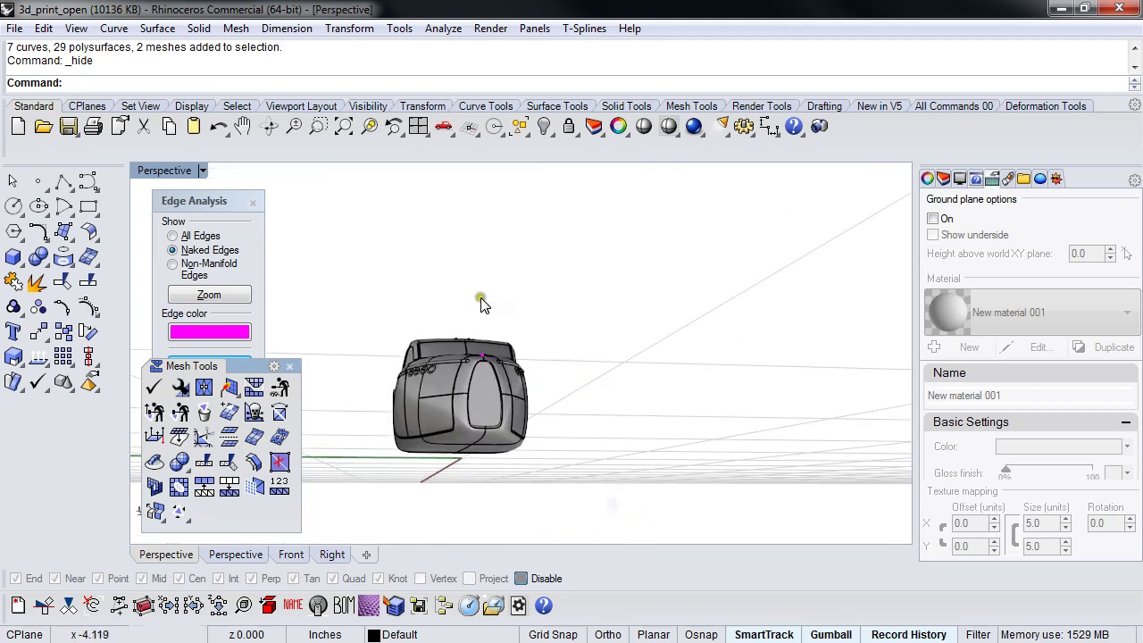
right_drag(661, 438, 645, 465)
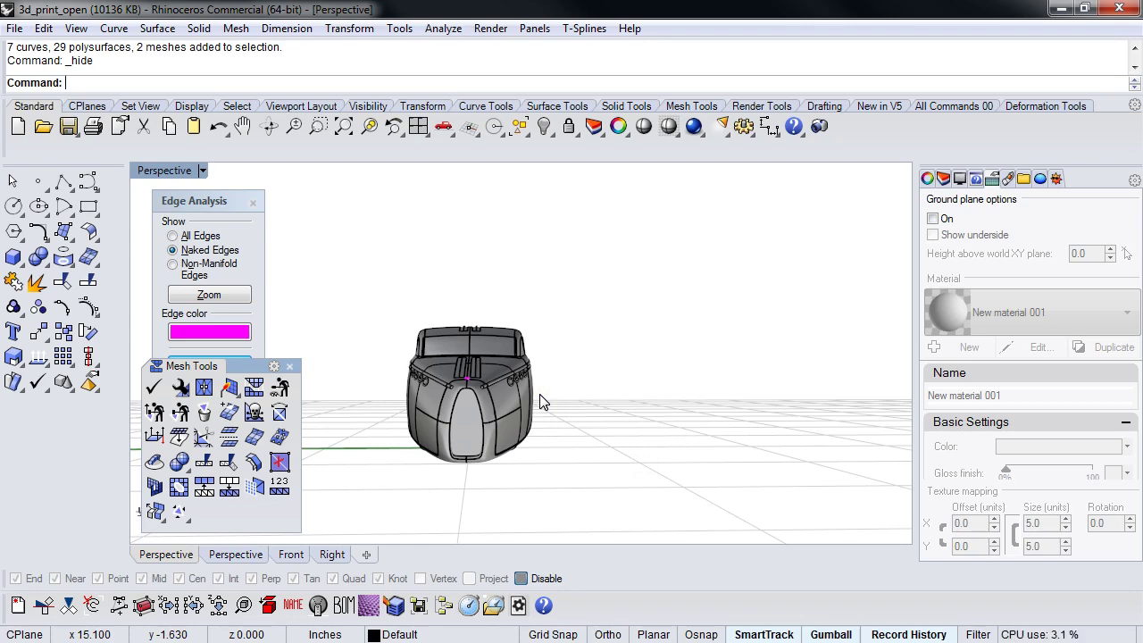
right_drag(540, 394, 574, 392)
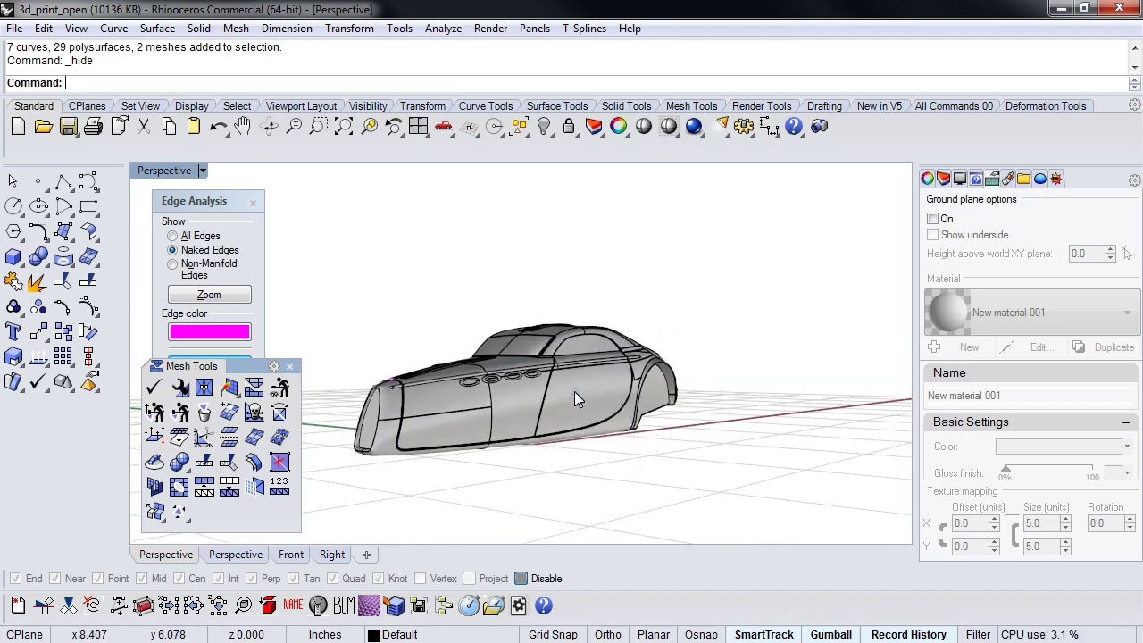